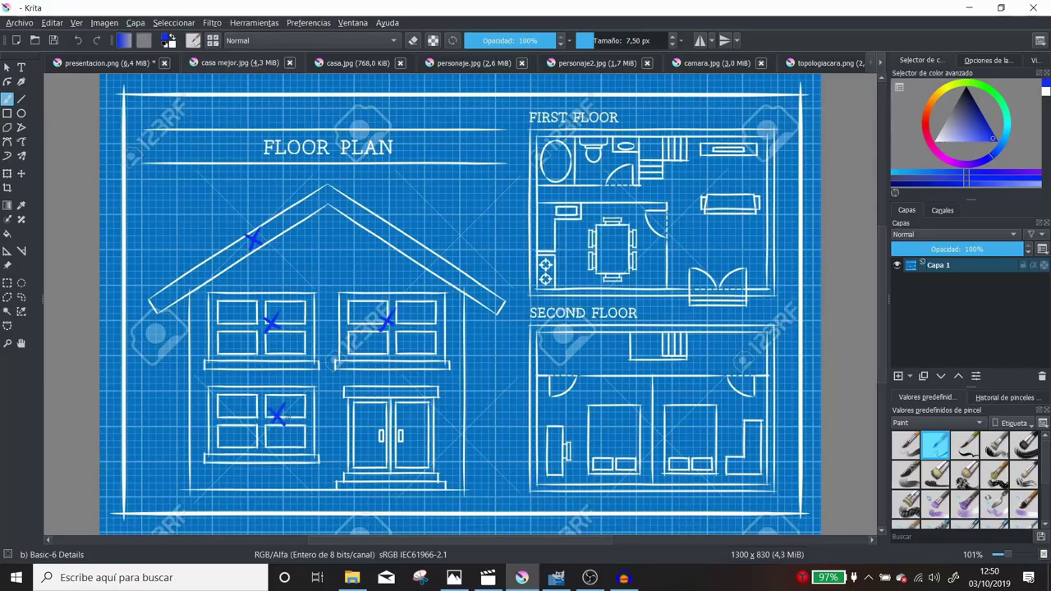
Draw blue X marks over the floor plan's lower-left and upper windows
left_click_drag(278, 415, 301, 421)
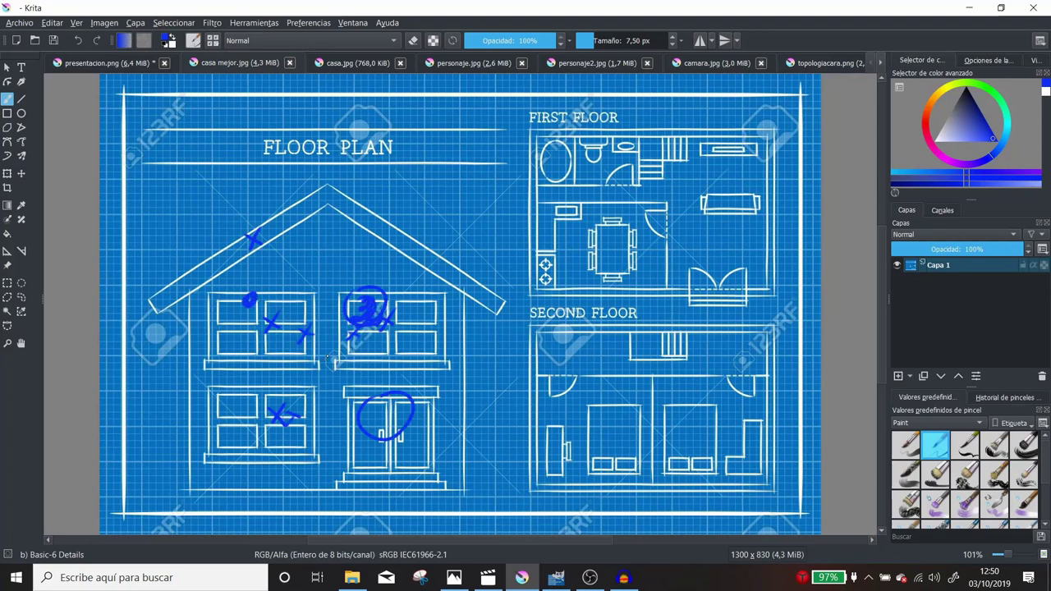
left_click_drag(299, 327, 312, 339)
left_click_drag(346, 338, 359, 329)
Circle the first-floor dining table in blue and add an X and tick marks around it
mouse_move(610, 211)
left_mouse_down()
mouse_move(585, 279)
mouse_move(578, 271)
left_mouse_up()
left_click_drag(603, 234, 617, 256)
left_click_drag(608, 215, 642, 237)
left_click_drag(633, 262, 645, 257)
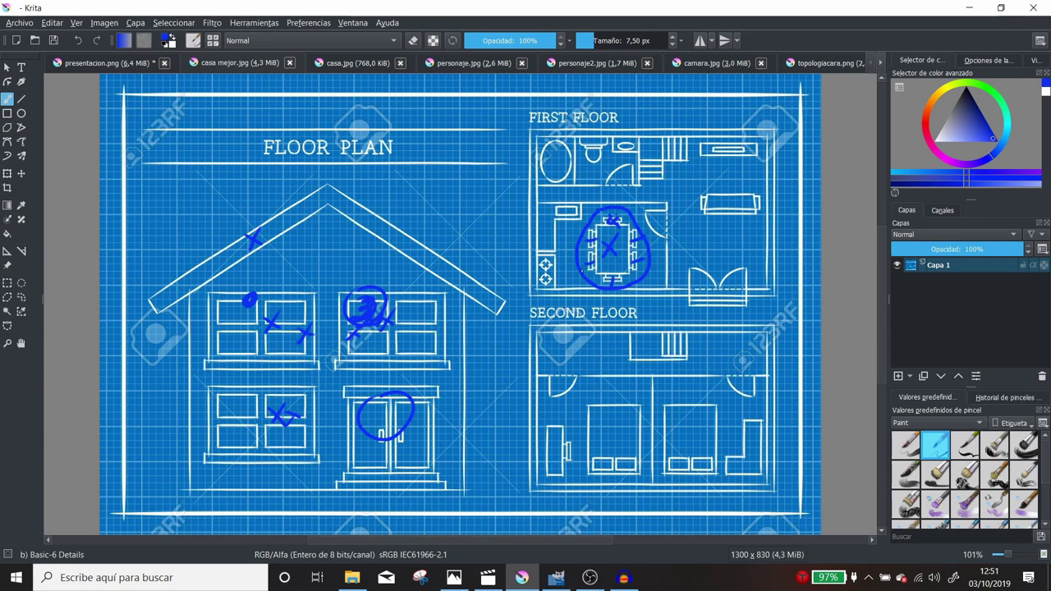
Mark the fixtures left of the dining room with blue Xs and line the room's edges
left_click_drag(545, 261, 552, 285)
left_click_drag(541, 218, 552, 230)
mouse_move(552, 217)
left_mouse_down()
mouse_move(542, 230)
mouse_move(575, 219)
left_mouse_up()
left_click_drag(536, 199, 673, 306)
left_click_drag(567, 221, 544, 251)
left_click_drag(583, 200, 573, 221)
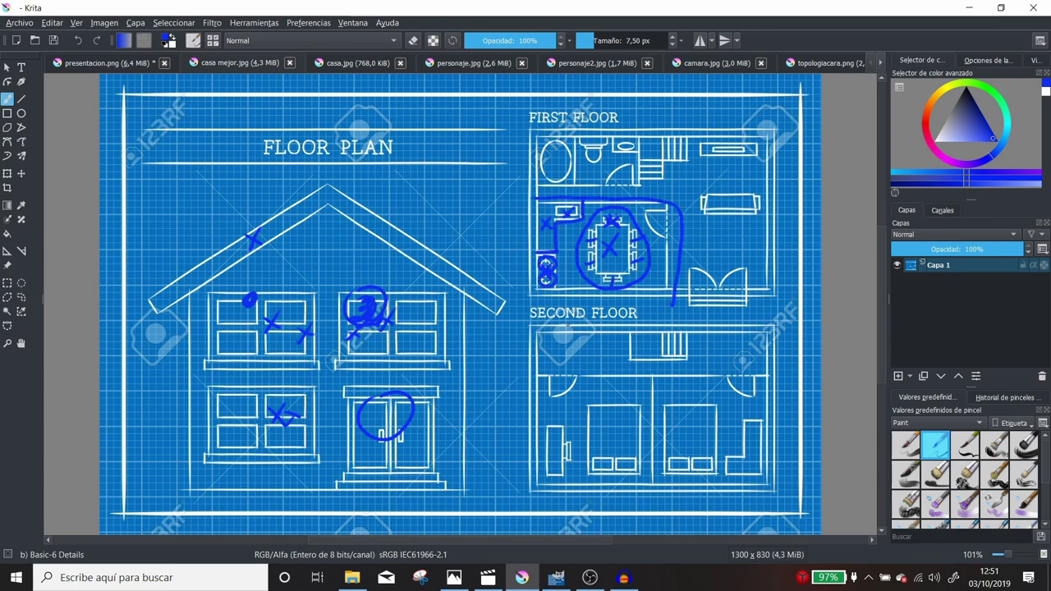
On the camera patent drawing, loop blue strokes around the right dial and Fig. 2's lower lens
left_click(103, 62)
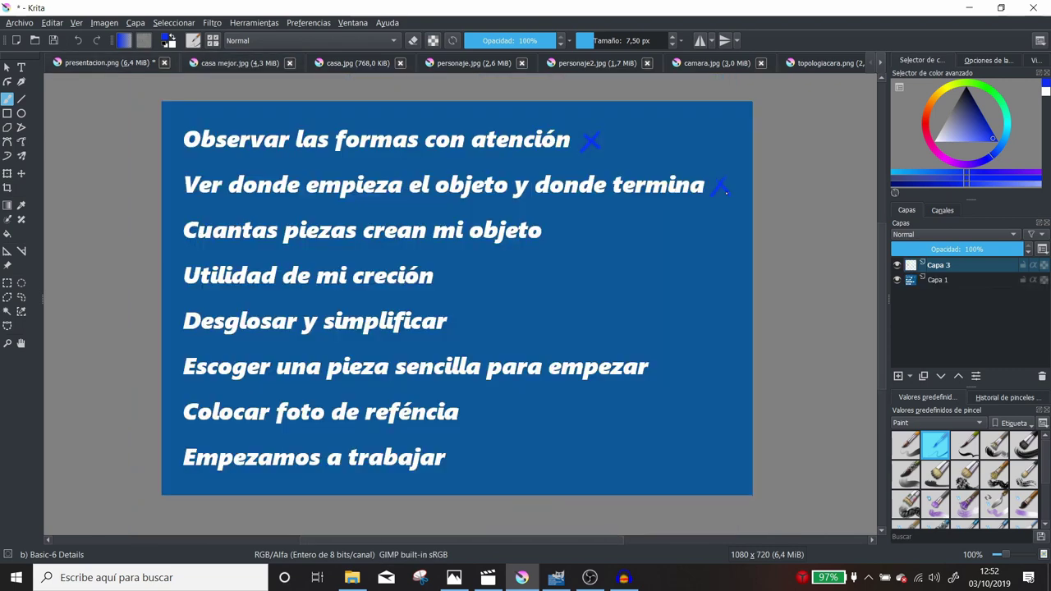
left_click(711, 63)
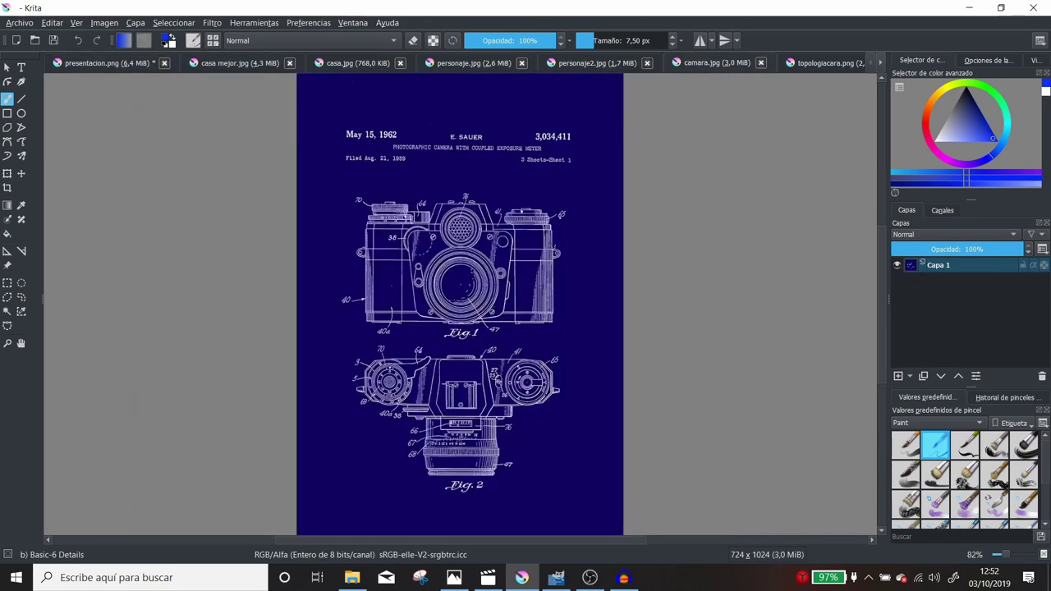
left_click_drag(372, 171, 391, 187)
left_click_drag(391, 170, 371, 187)
left_click_drag(561, 215, 496, 273)
left_click_drag(497, 423, 511, 460)
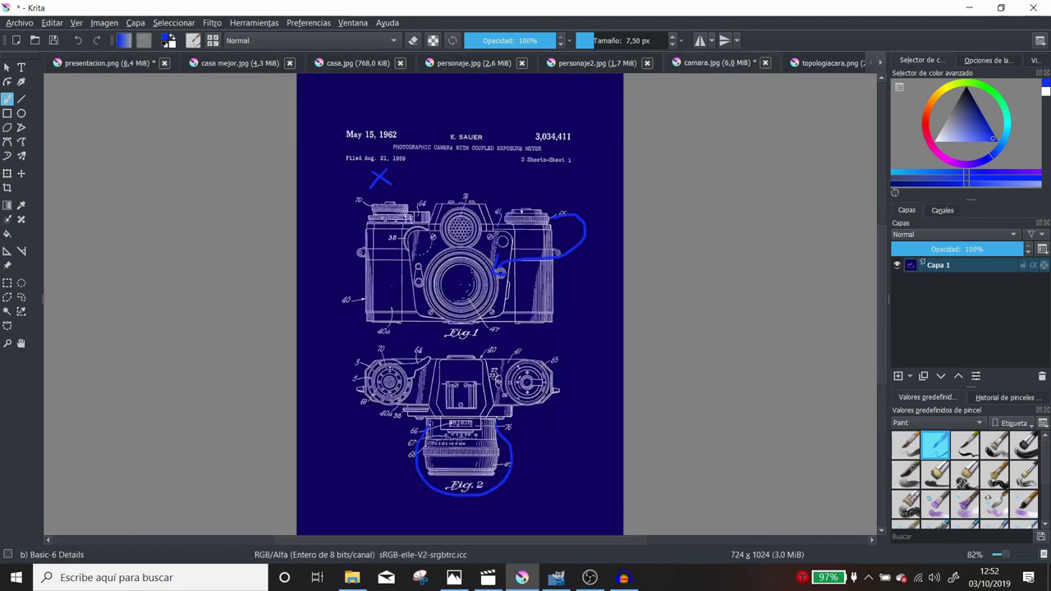
mouse_move(427, 458)
left_mouse_down()
mouse_move(501, 461)
mouse_move(496, 473)
left_mouse_up()
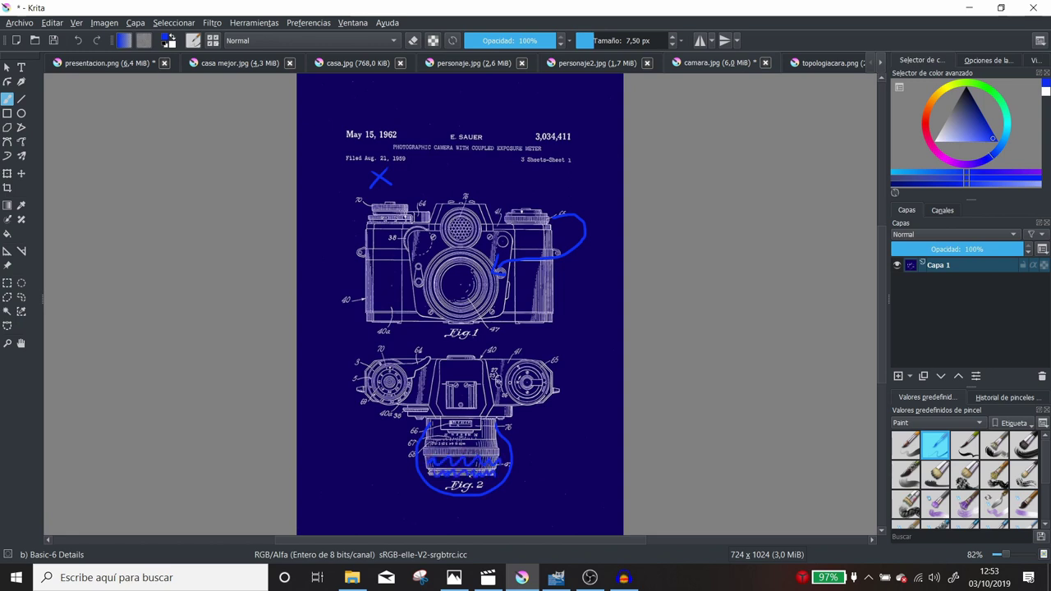
left_click_drag(511, 215, 545, 211)
Stamp small blue X marks and paint blue strokes around Fig. 2 and the Fig. 1 lens
left_click(333, 199)
left_click(567, 322)
left_click(462, 511)
left_click(466, 348)
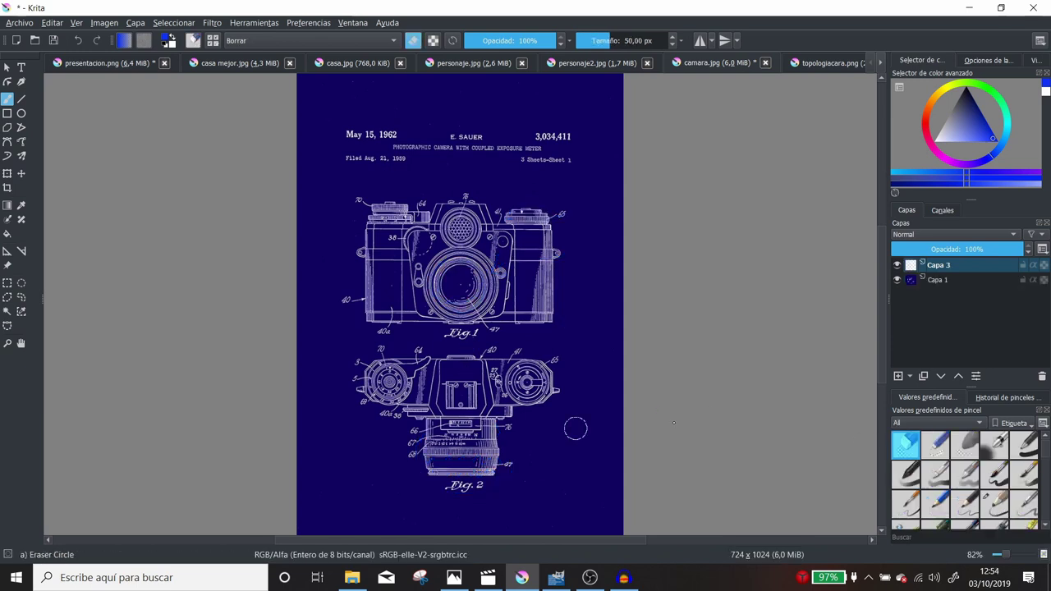
left_click_drag(524, 426, 392, 420)
left_click_drag(464, 262, 450, 264)
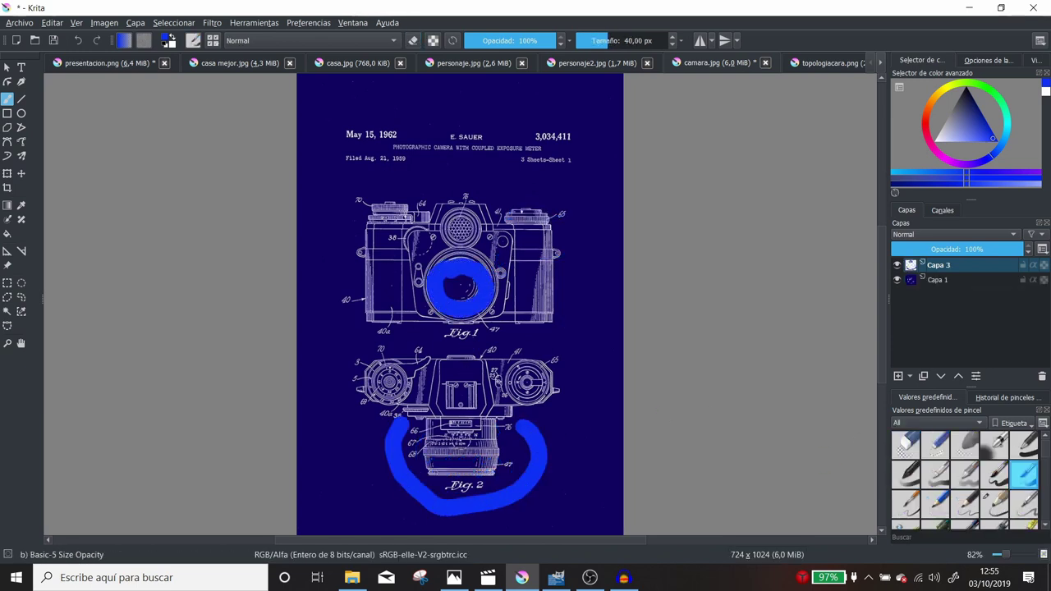
left_click_drag(456, 508, 456, 526)
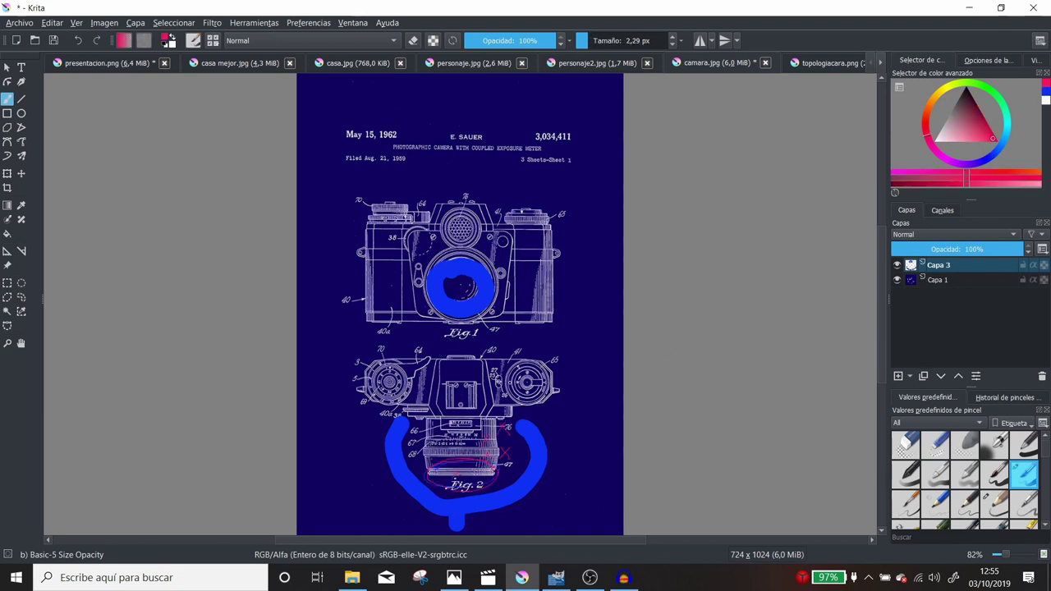
Add pink marks beside Fig. 2, hide the blue-marks layer and create a new layer
left_click_drag(549, 490, 563, 472)
mouse_move(432, 445)
left_mouse_down()
mouse_move(508, 416)
mouse_move(414, 428)
mouse_move(481, 404)
left_mouse_up()
left_click(897, 265)
left_click(898, 375)
Draw a pink box and check mark by Fig. 2 and circle Fig. 1's dials in pink
left_click_drag(465, 465, 475, 475)
left_click_drag(604, 411, 554, 469)
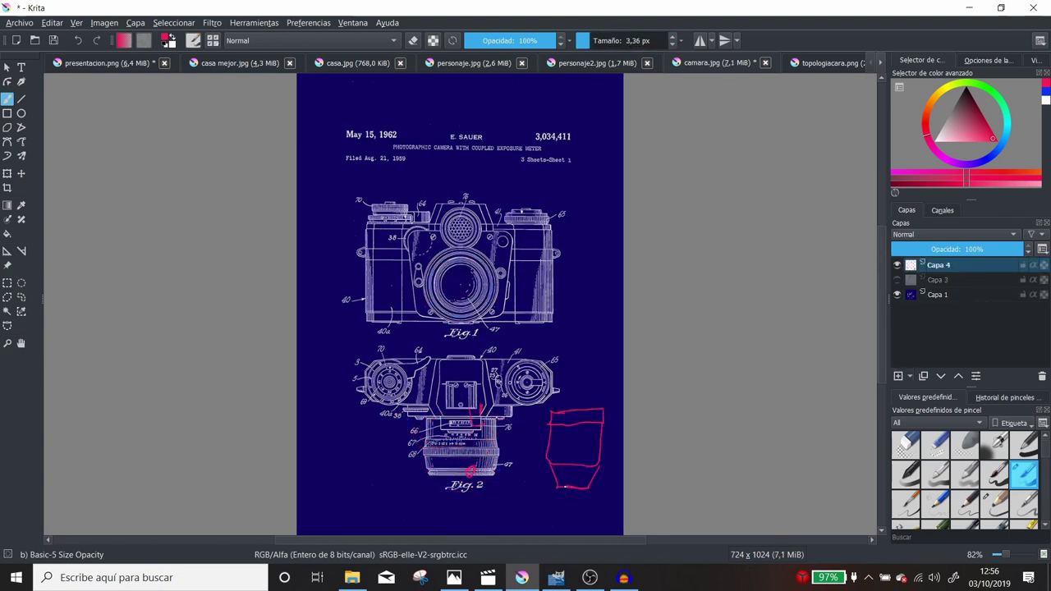
left_click_drag(575, 383, 589, 379)
left_click_drag(534, 192, 522, 191)
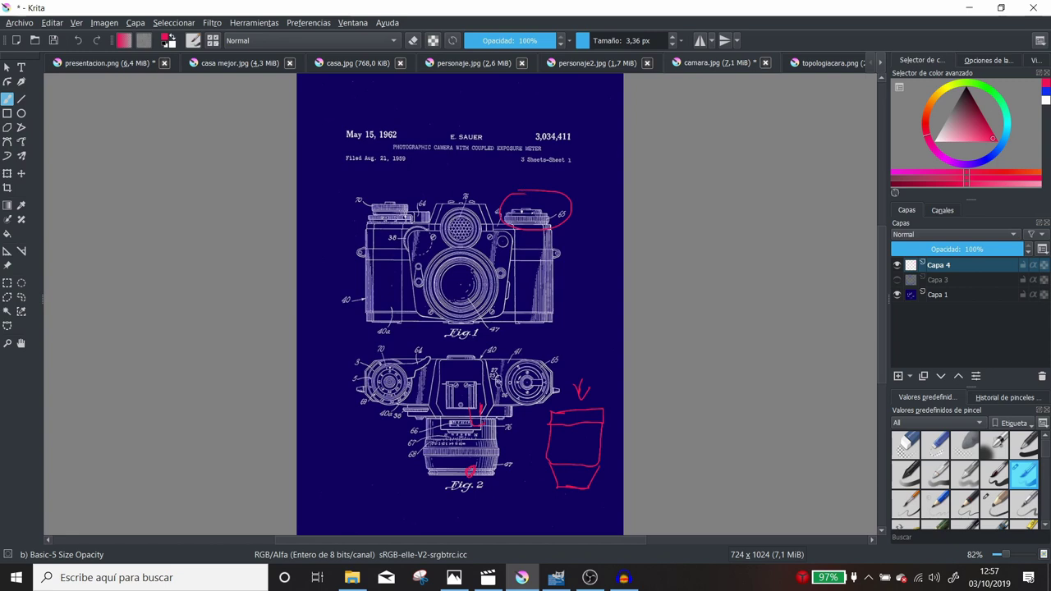
left_click_drag(375, 305, 379, 308)
left_click_drag(379, 215, 415, 212)
left_click_drag(559, 225, 515, 241)
left_click_drag(506, 235, 498, 240)
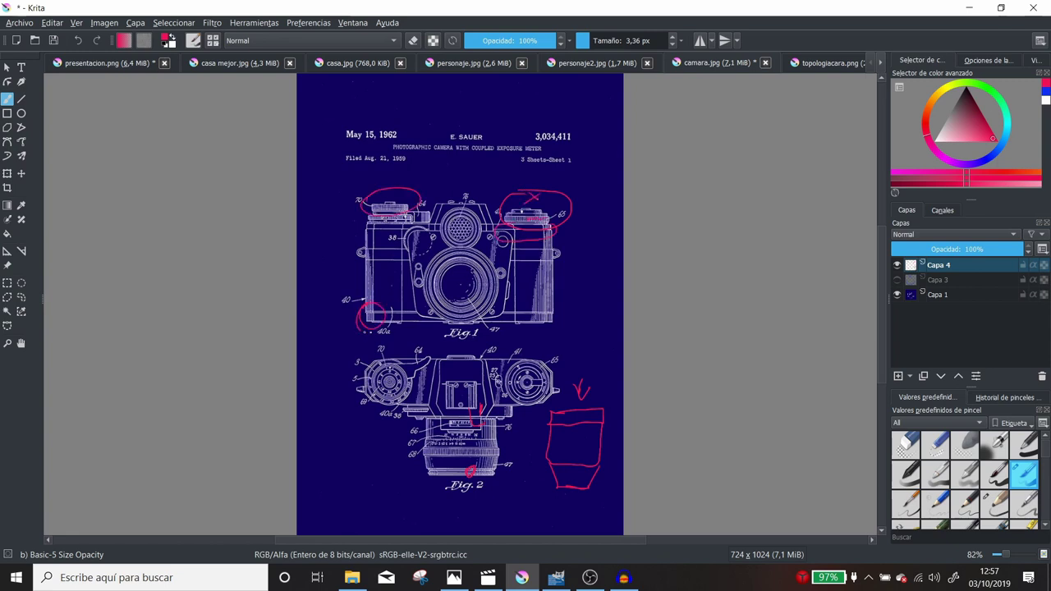
Redraw pink circles around label 40a and the top-left dial, and add pink arrows and notes
left_click_drag(365, 306, 392, 306)
left_click_drag(368, 204, 416, 212)
left_click_drag(556, 302, 551, 305)
left_click_drag(409, 212, 377, 226)
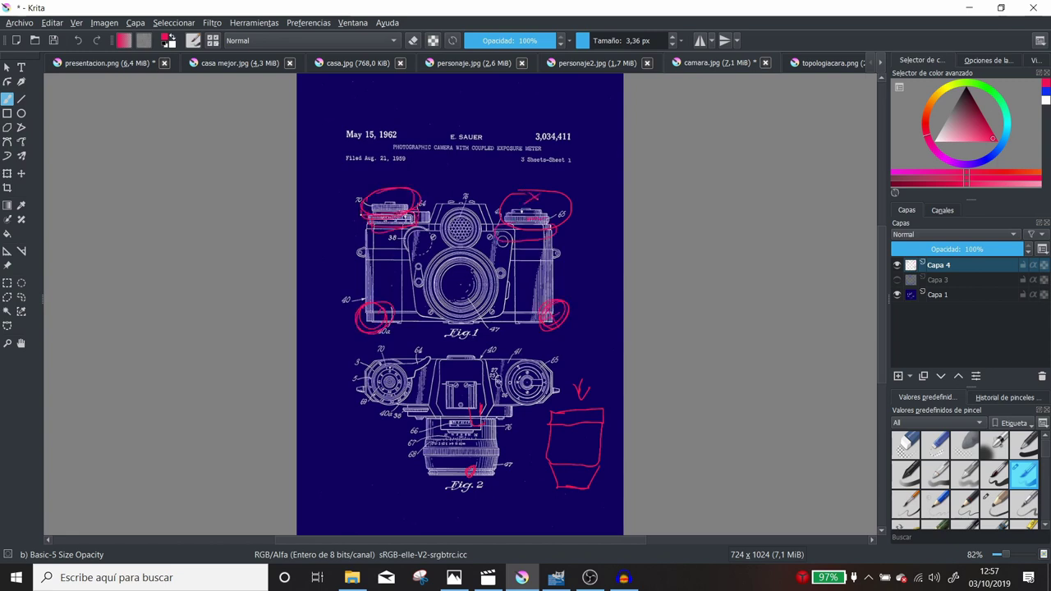
left_click_drag(440, 176, 492, 174)
left_click_drag(596, 168, 555, 175)
left_click_drag(312, 377, 342, 376)
left_click_drag(580, 358, 610, 368)
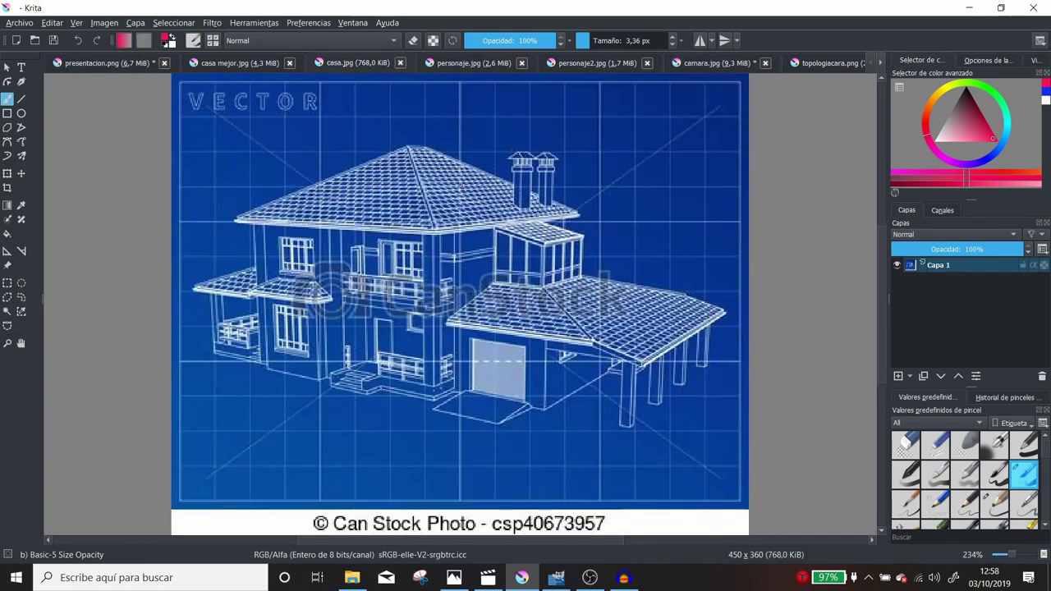
Put pink X marks on the roof, chimney, garage door, side roof, a window and the balcony
left_click_drag(417, 162, 438, 183)
left_click_drag(439, 163, 419, 182)
left_click_drag(517, 153, 531, 171)
left_click_drag(524, 240, 538, 232)
left_click_drag(504, 302, 518, 315)
left_click_drag(579, 298, 593, 311)
left_click_drag(488, 358, 502, 370)
left_click_drag(477, 417, 488, 405)
Mark the porch roof, steps and railing in pink and outline the upper-right balcony window
left_click_drag(401, 268, 412, 254)
left_click_drag(297, 261, 308, 248)
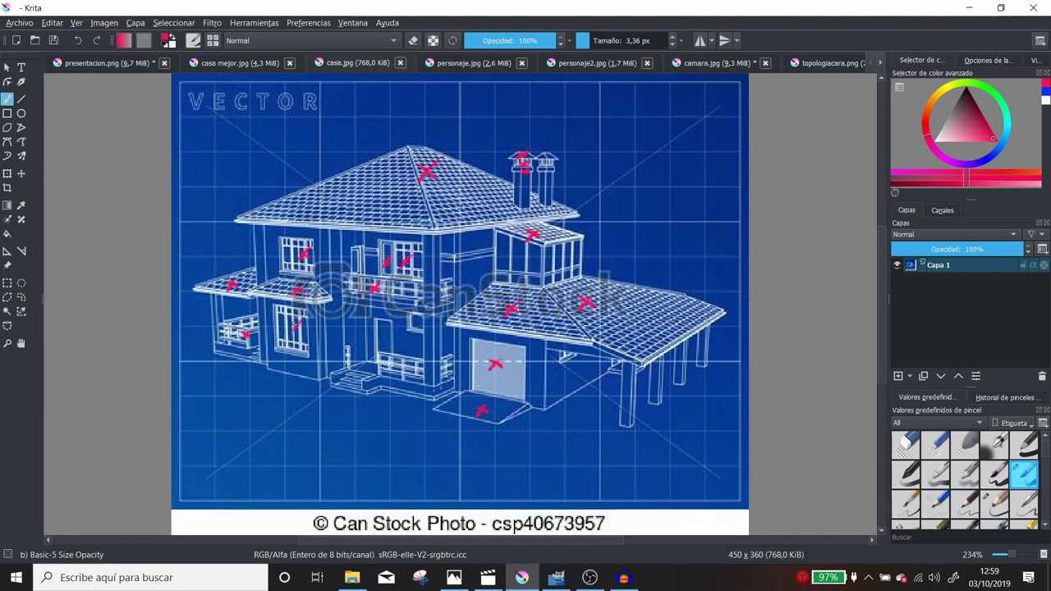
left_click_drag(346, 364, 352, 355)
left_click_drag(352, 388, 359, 379)
left_click_drag(392, 370, 400, 364)
mouse_move(493, 232)
left_mouse_down()
mouse_move(491, 284)
mouse_move(490, 227)
mouse_move(514, 273)
left_mouse_up()
mouse_move(529, 244)
left_mouse_down()
mouse_move(529, 283)
mouse_move(509, 272)
left_mouse_up()
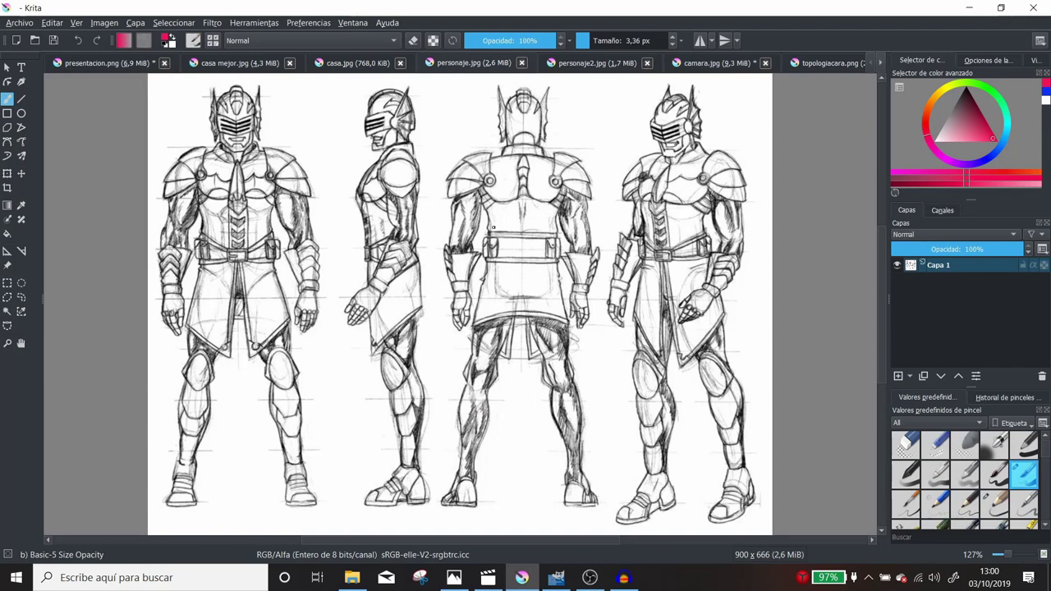
Mark the back figure's shoulders and head in pink and handwrite ESTATICO and ANIMACION labels
left_click_drag(478, 158, 486, 168)
left_click_drag(468, 169, 453, 196)
left_click_drag(490, 167, 548, 166)
left_click_drag(422, 124, 496, 122)
left_click_drag(424, 156, 510, 131)
mouse_move(422, 181)
left_mouse_down()
mouse_move(515, 146)
mouse_move(530, 105)
mouse_move(542, 124)
left_mouse_up()
left_click_drag(531, 144, 546, 138)
Circle and grid the side figure's shoulder, outline its arm and hand, and add torso contour lines
mouse_move(388, 169)
left_mouse_down()
mouse_move(416, 186)
mouse_move(422, 251)
left_mouse_up()
mouse_move(370, 283)
left_mouse_down()
mouse_move(345, 325)
mouse_move(392, 281)
left_mouse_up()
left_click_drag(391, 201, 400, 230)
left_click_drag(401, 244, 352, 320)
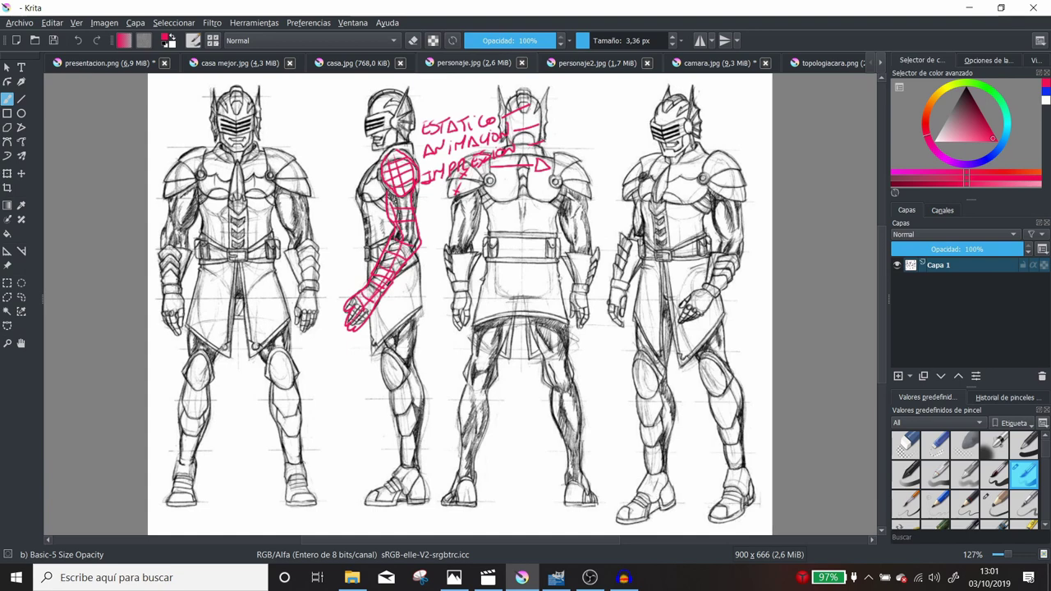
left_click_drag(406, 200, 386, 280)
mouse_move(366, 168)
left_mouse_down()
mouse_move(380, 279)
mouse_move(384, 212)
mouse_move(378, 240)
left_mouse_up()
Circle the right figure's elbow, shoulder, forearm and knees, and sketch a segmented arrow near the top
left_click_drag(516, 133, 542, 125)
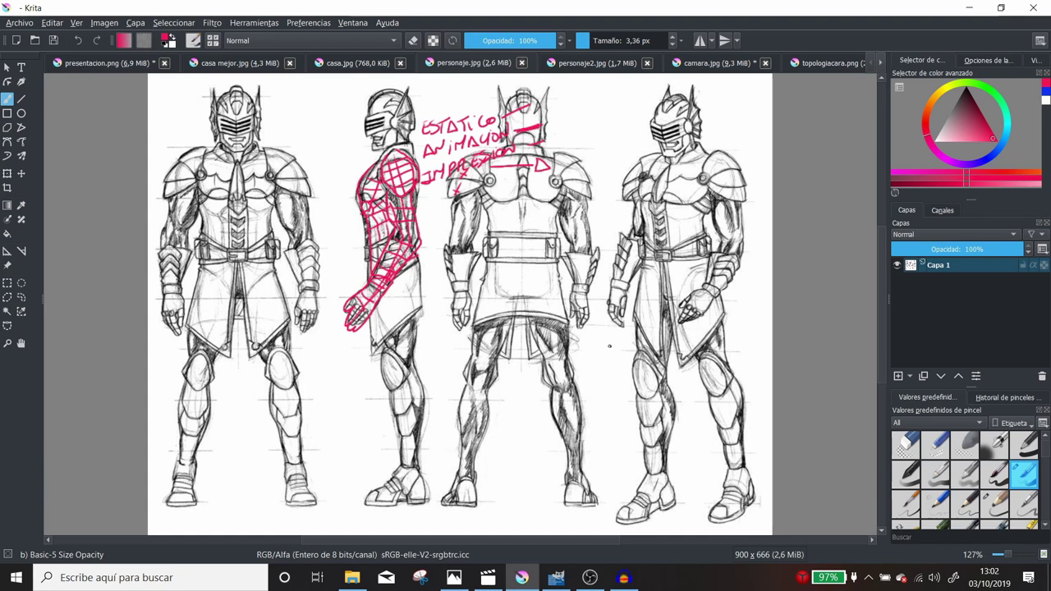
left_click_drag(739, 224, 735, 223)
left_click_drag(722, 148, 718, 149)
left_click_drag(641, 220, 636, 221)
left_click_drag(648, 352, 645, 353)
left_click_drag(719, 346, 715, 348)
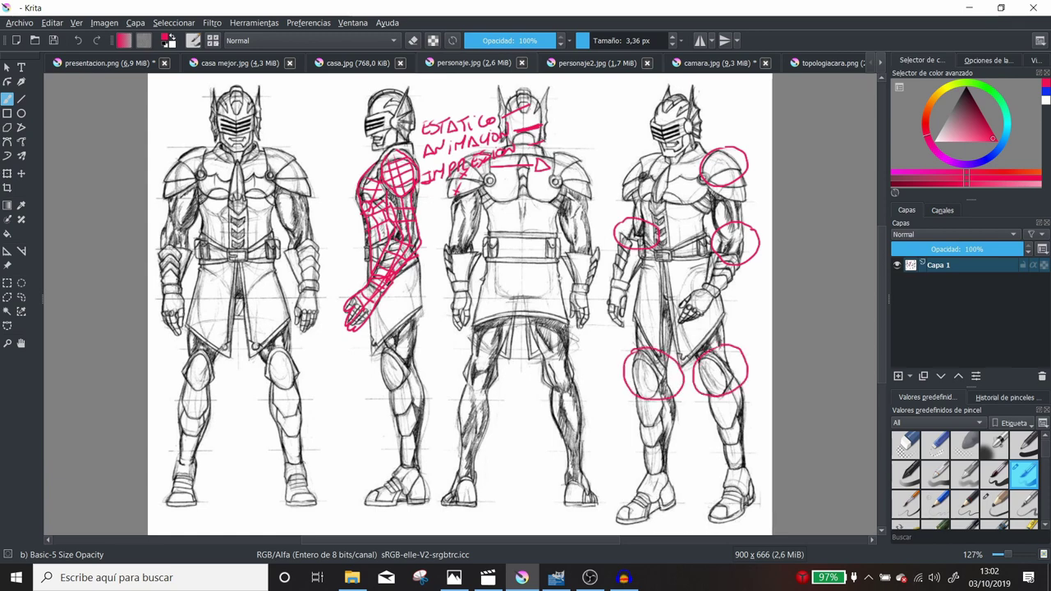
mouse_move(566, 111)
left_mouse_down()
mouse_move(576, 129)
mouse_move(584, 109)
mouse_move(582, 131)
mouse_move(593, 131)
left_mouse_up()
mouse_move(617, 104)
left_mouse_down()
mouse_move(625, 133)
mouse_move(621, 120)
left_mouse_up()
mouse_move(600, 143)
left_mouse_down()
mouse_move(623, 144)
mouse_move(607, 163)
mouse_move(629, 158)
mouse_move(631, 169)
left_mouse_up()
Sketch a segmented, gridded pink arrow with circles beside the side figure's legs
left_click_drag(302, 391, 355, 366)
left_click_drag(378, 338, 409, 386)
left_click_drag(306, 419, 375, 393)
mouse_move(330, 384)
left_mouse_down()
mouse_move(340, 406)
mouse_move(353, 406)
left_mouse_up()
left_click_drag(367, 361, 372, 403)
left_click_drag(307, 401, 409, 362)
mouse_move(345, 395)
left_mouse_down()
mouse_move(389, 424)
mouse_move(391, 409)
left_mouse_up()
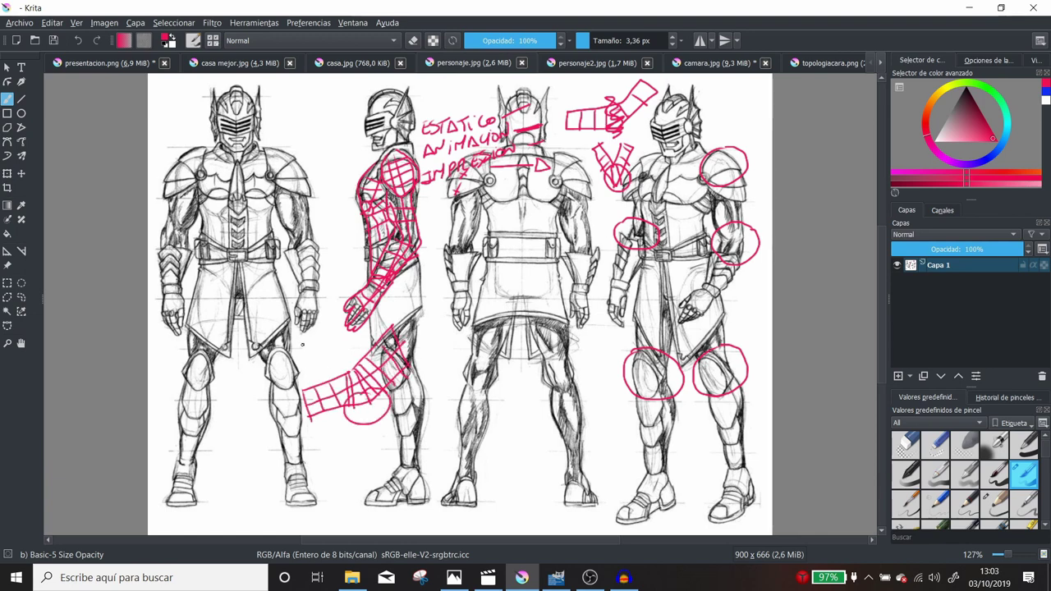
left_click_drag(340, 355, 366, 383)
left_click_drag(603, 146, 625, 169)
mouse_move(371, 352)
left_mouse_down()
mouse_move(341, 379)
mouse_move(366, 401)
left_mouse_up()
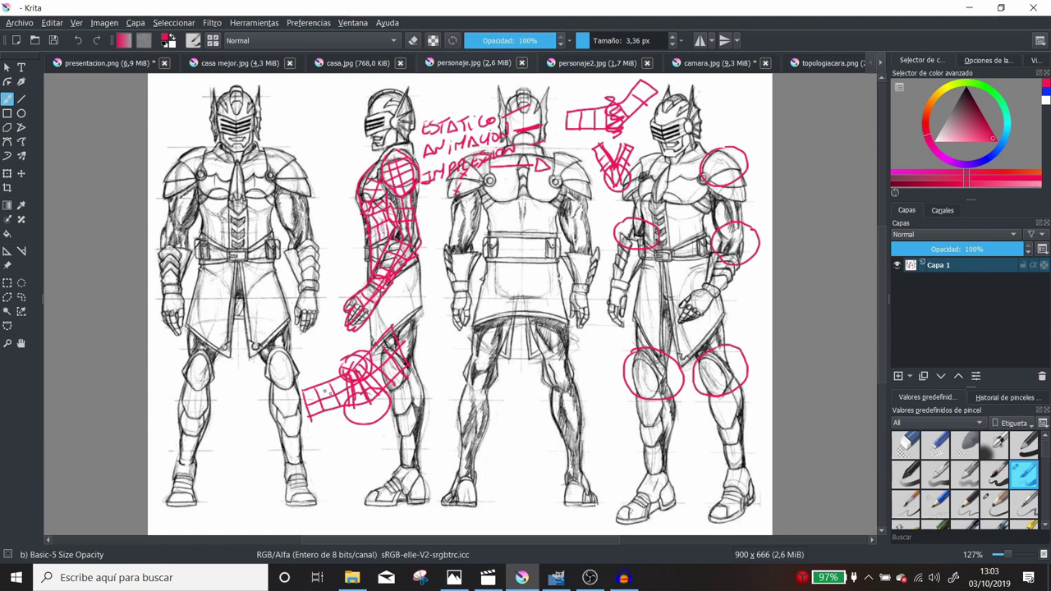
Bracket the back figure's leg, add circled X marks, and grid its torso in pink
left_click_drag(456, 358, 496, 406)
left_click_drag(481, 348, 503, 408)
left_click_drag(345, 158, 359, 173)
left_click_drag(437, 338, 456, 359)
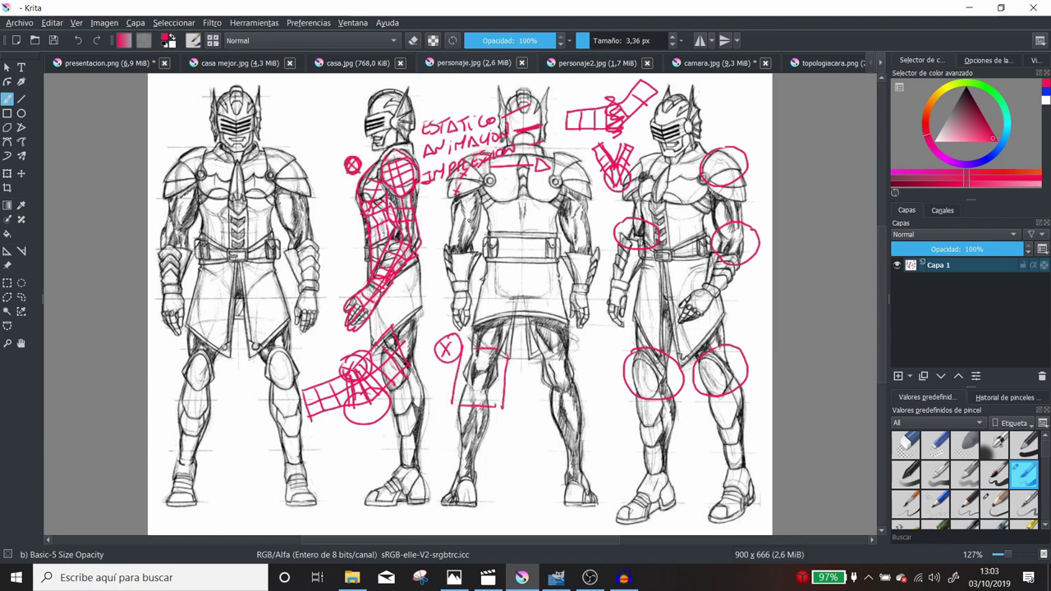
left_click_drag(479, 166, 567, 186)
left_click_drag(504, 155, 563, 185)
left_click_drag(542, 164, 531, 230)
left_click_drag(486, 194, 559, 193)
left_click_drag(487, 215, 555, 218)
left_click_drag(468, 360, 496, 362)
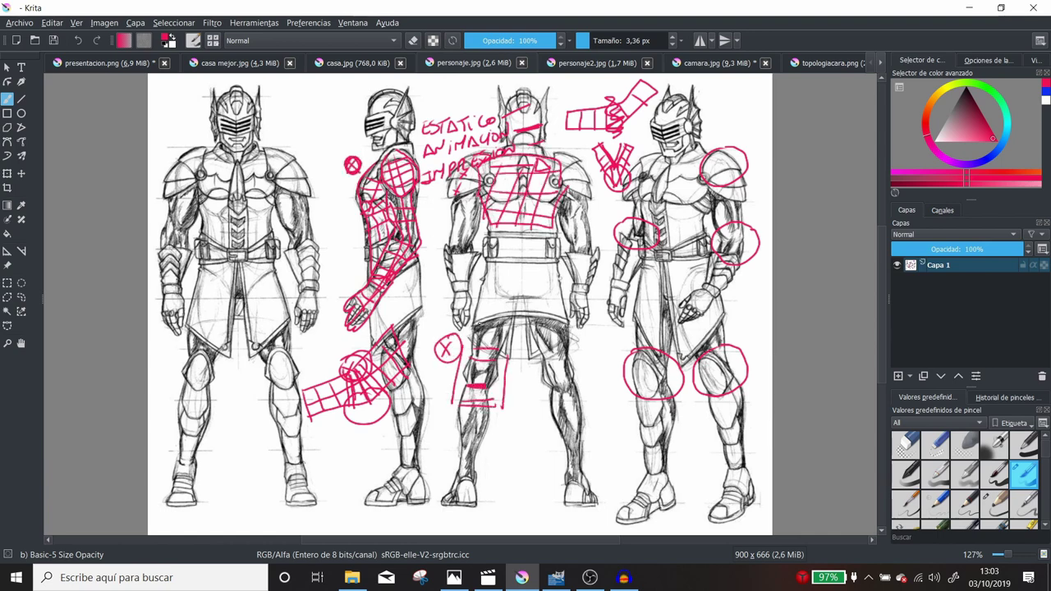
left_click_drag(419, 189, 501, 139)
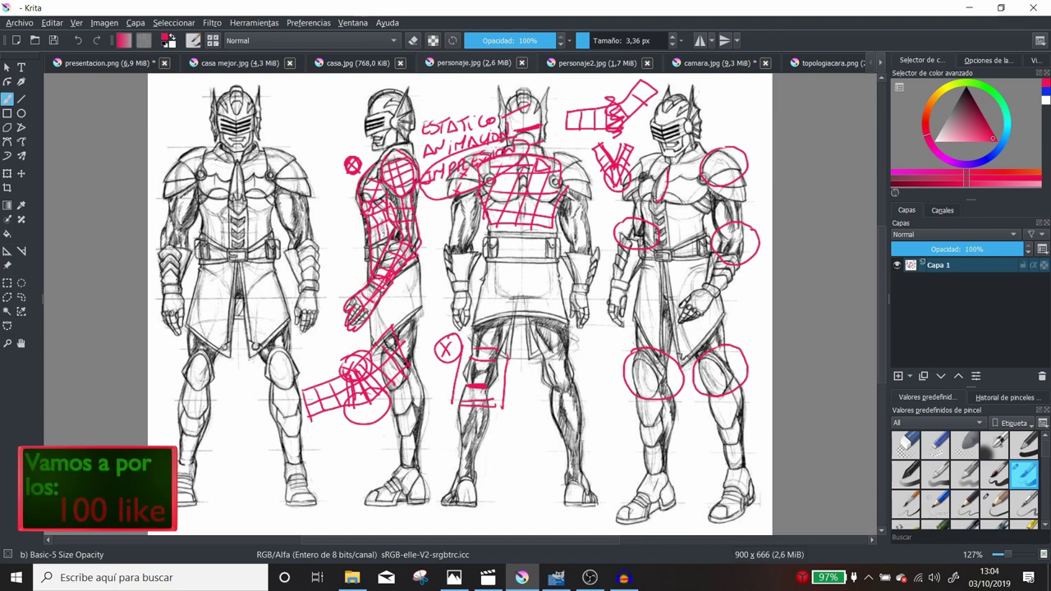
Circle and hatch the left figure's shoulder and add a circled check mark above it
left_click_drag(667, 167, 655, 198)
left_click_drag(297, 170, 314, 198)
mouse_move(284, 123)
left_mouse_down()
mouse_move(299, 117)
mouse_move(273, 161)
mouse_move(319, 197)
left_mouse_up()
left_click_drag(271, 151, 285, 176)
left_click_drag(278, 165, 307, 197)
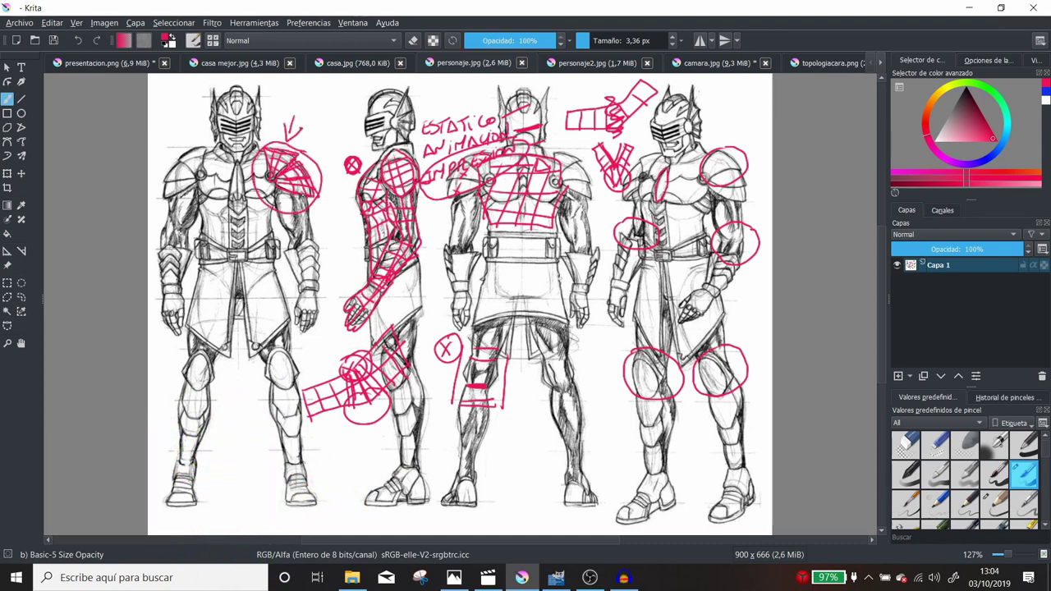
left_click_drag(285, 146, 319, 107)
Add a pink x above ESTATICO and arcs over the right figure's shoulder, then return to the checklist slide
left_click_drag(441, 106, 454, 119)
left_click_drag(454, 105, 440, 120)
mouse_move(700, 183)
left_mouse_down()
mouse_move(742, 154)
mouse_move(745, 186)
left_mouse_up()
left_click_drag(724, 195, 749, 196)
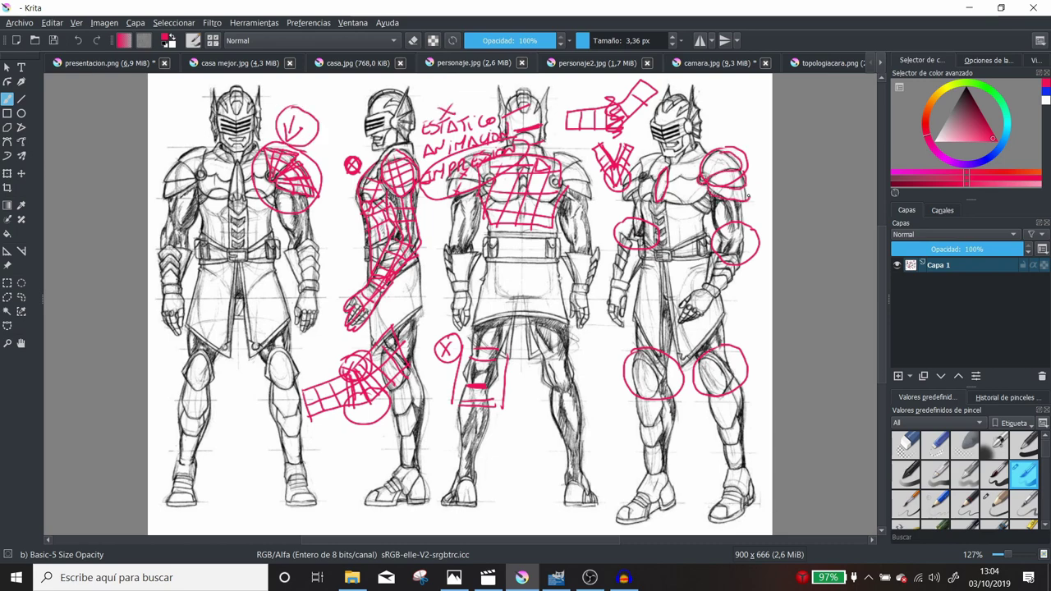
key("ctrl+Tab")
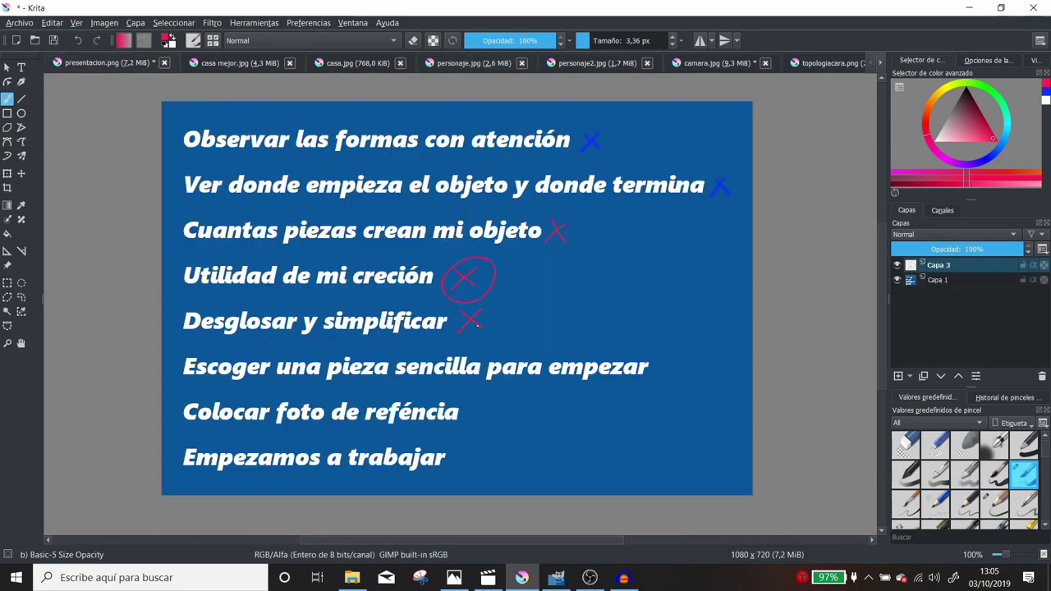
On camara.jpg, circle the top knobs, viewfinder, main lens, right-hand dial and Fig. 2 lens in pink
key("ctrl+Tab")
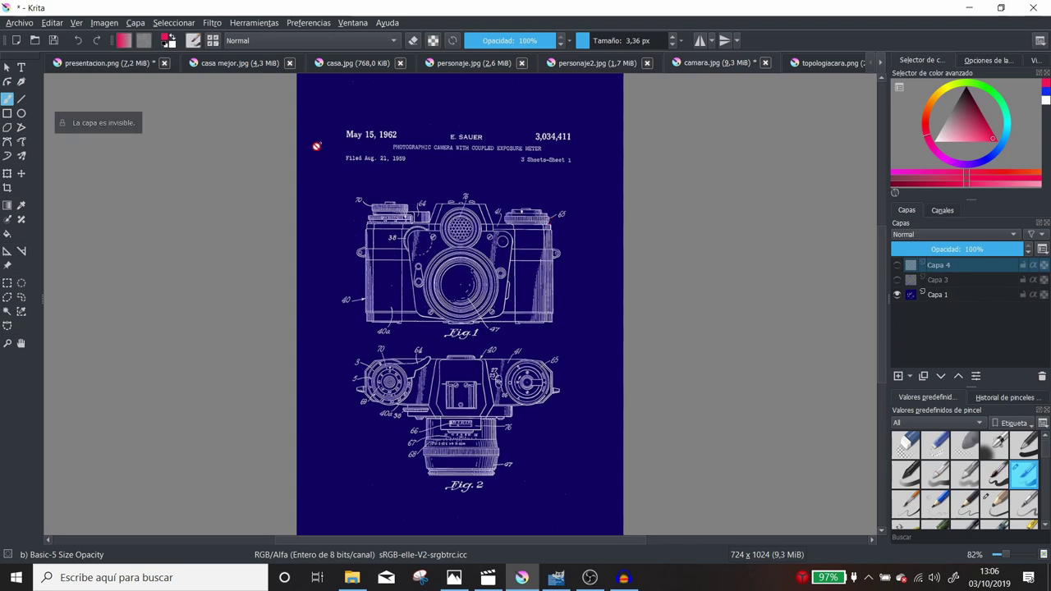
left_click_drag(503, 215, 555, 210)
mouse_move(450, 221)
left_mouse_down()
mouse_move(486, 239)
mouse_move(495, 279)
left_mouse_up()
left_click_drag(411, 436, 509, 460)
left_click_drag(365, 215, 423, 204)
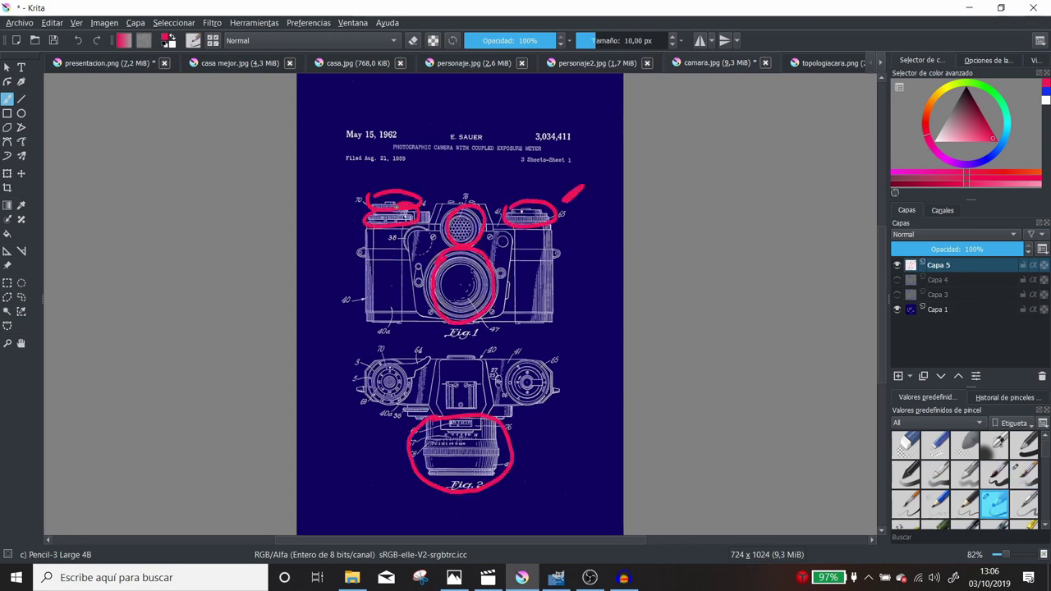
left_click_drag(345, 239, 579, 246)
left_click_drag(415, 363, 399, 376)
On the slide, circle the X by 'Desglosar y simplificar' and handwrite notes 1H_10, 2H→8, 3H→7
key("ctrl+Tab")
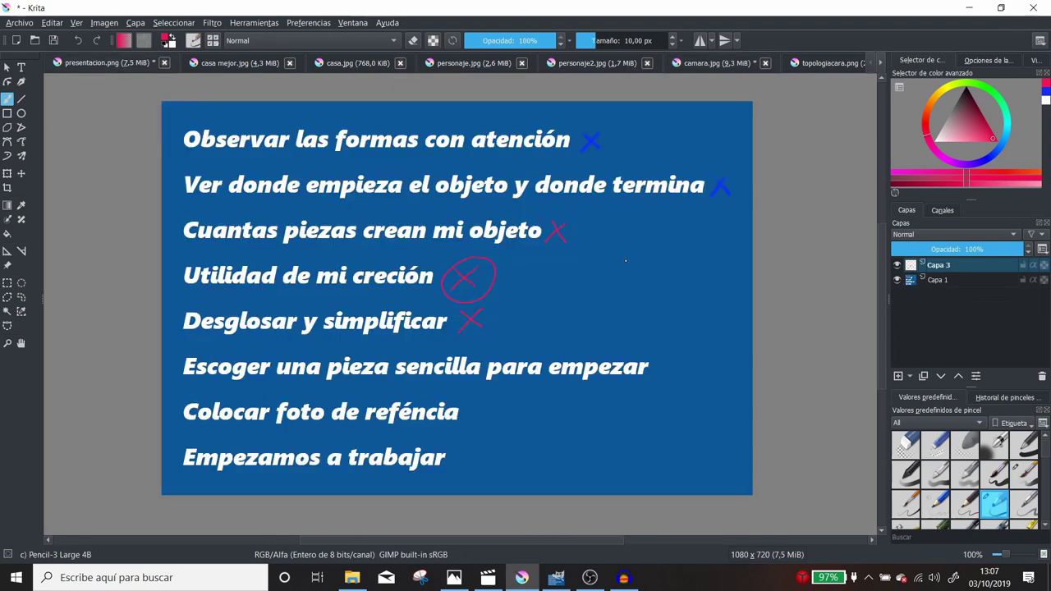
left_click_drag(486, 305, 488, 303)
mouse_move(584, 243)
left_mouse_down()
mouse_move(594, 270)
mouse_move(626, 268)
left_mouse_up()
left_click_drag(634, 264, 708, 254)
left_click_drag(580, 287, 624, 304)
left_click_drag(641, 292, 701, 290)
left_click_drag(583, 322, 582, 347)
mouse_move(609, 324)
left_mouse_down()
mouse_move(624, 349)
mouse_move(657, 337)
mouse_move(687, 353)
left_mouse_up()
left_click_drag(695, 322, 690, 322)
Handwrite numbered lines 1–3 lower on the slide, with a dash, zigzag and ellipse around item 1
mouse_move(532, 271)
left_mouse_down()
mouse_move(535, 295)
mouse_move(523, 311)
left_mouse_up()
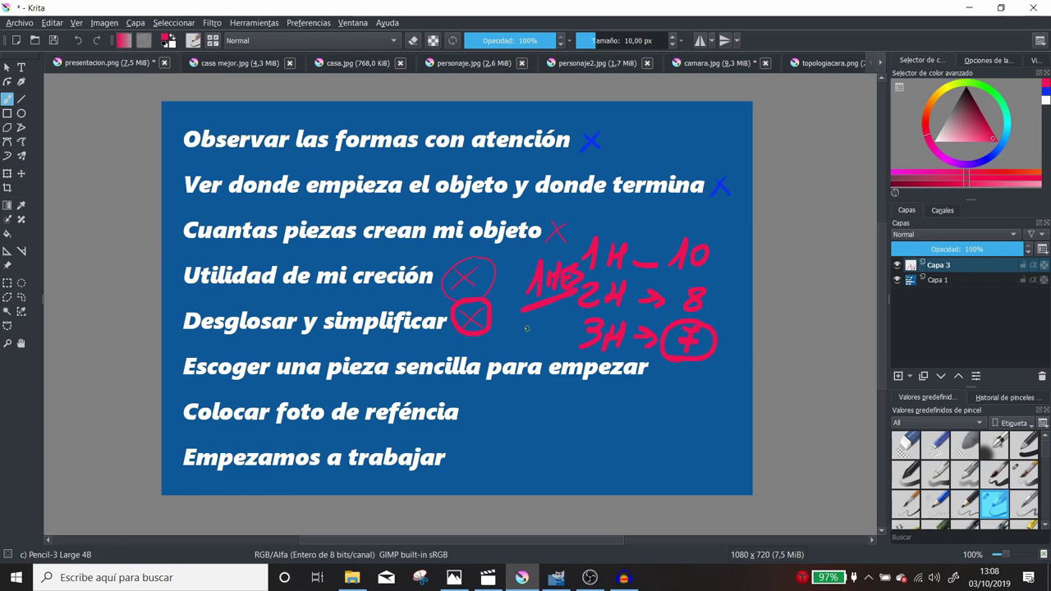
left_click_drag(542, 386, 544, 408)
left_click_drag(557, 401, 623, 393)
left_click_drag(535, 429, 548, 447)
left_click_drag(567, 434, 638, 426)
mouse_move(539, 458)
left_mouse_down()
mouse_move(551, 473)
mouse_move(637, 462)
left_mouse_up()
mouse_move(557, 396)
left_mouse_down()
mouse_move(628, 382)
mouse_move(672, 427)
mouse_move(747, 402)
left_mouse_up()
mouse_move(641, 372)
left_mouse_down()
mouse_move(620, 410)
mouse_move(647, 450)
left_mouse_up()
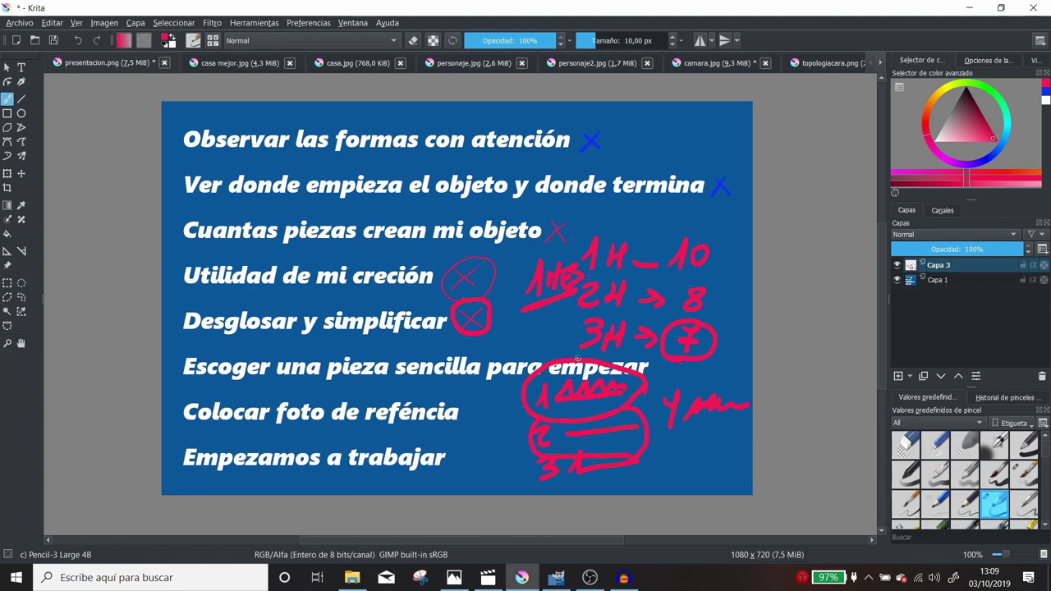
Draw a long pink timeline across the slide top, labelling its right end 'año'
left_click_drag(382, 107, 378, 128)
left_click_drag(376, 122, 713, 128)
left_click_drag(352, 103, 352, 128)
mouse_move(715, 124)
left_mouse_down()
mouse_move(747, 123)
mouse_move(711, 130)
left_mouse_up()
mouse_move(387, 118)
left_mouse_down()
mouse_move(429, 103)
mouse_move(512, 125)
mouse_move(627, 132)
left_mouse_up()
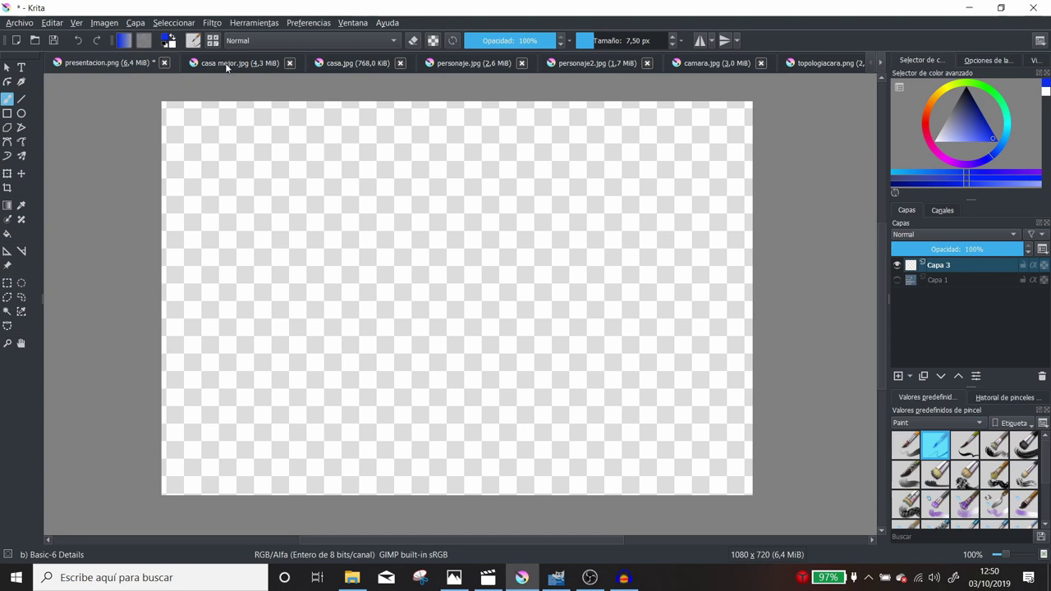
Unhide Capa 1, tick the first checklist item with a blue X, and bring up casa mejor.jpg
left_click(895, 280)
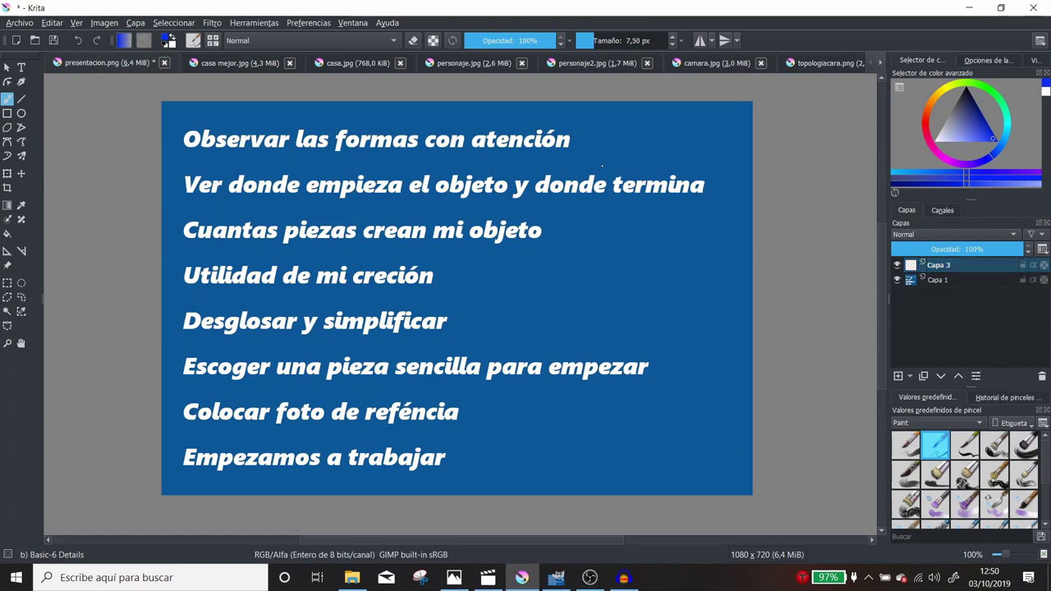
left_click_drag(582, 134, 599, 149)
left_click_drag(599, 135, 582, 149)
left_click(257, 64)
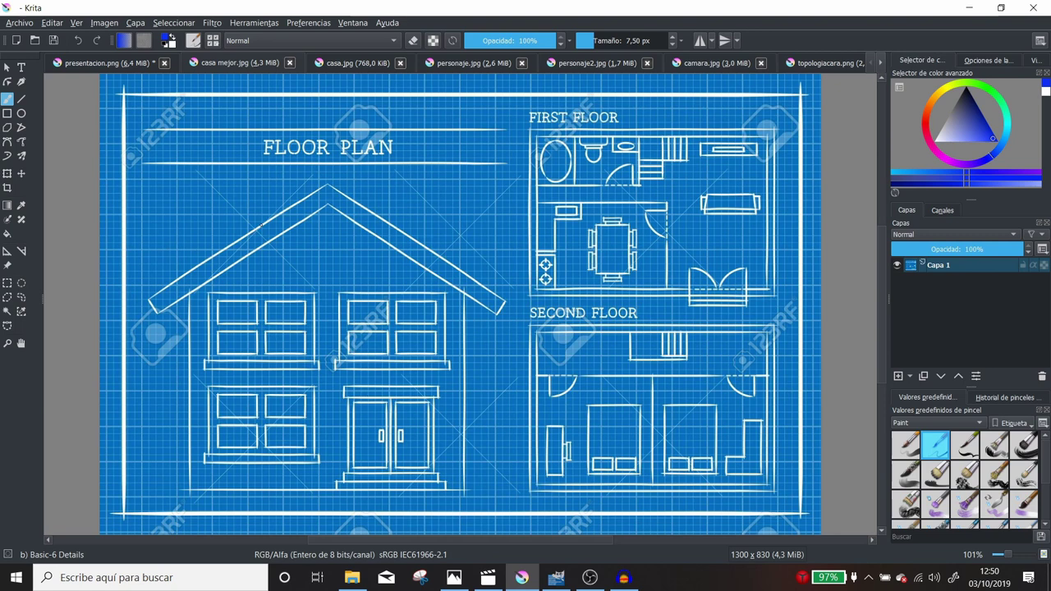
Cross and circle the blueprint's windows, roof and front door handles in blue
left_click_drag(266, 312, 279, 333)
left_click_drag(280, 318, 264, 328)
left_click_drag(397, 308, 390, 332)
mouse_move(286, 402)
left_mouse_down()
mouse_move(271, 424)
mouse_move(285, 424)
left_mouse_up()
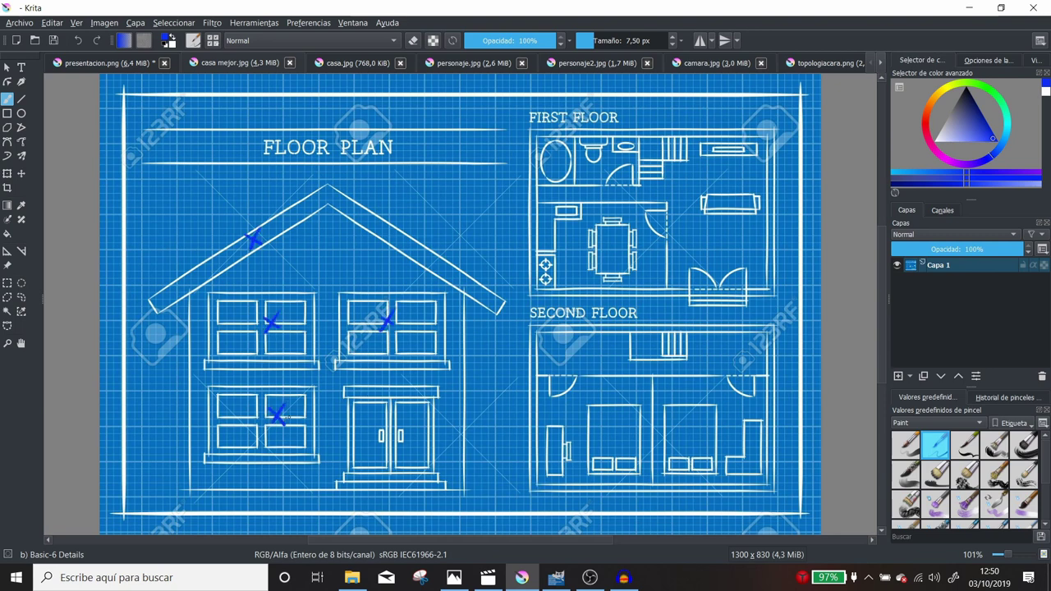
left_click_drag(357, 417, 378, 397)
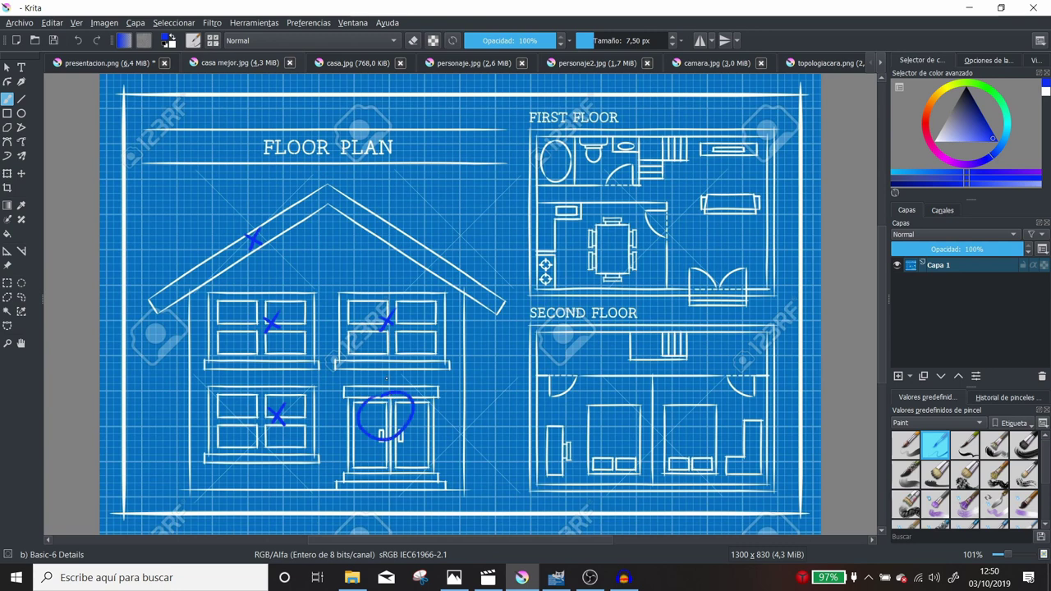
left_click_drag(252, 293, 250, 298)
mouse_move(366, 287)
left_mouse_down()
mouse_move(360, 317)
mouse_move(381, 324)
left_mouse_up()
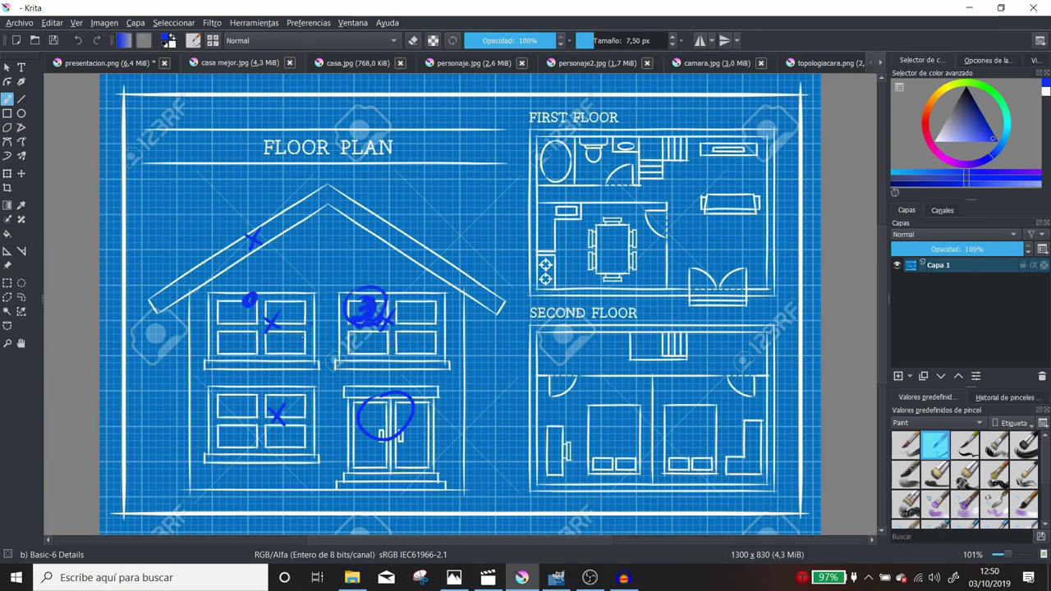
left_click_drag(297, 325, 310, 343)
mouse_move(314, 330)
left_mouse_down()
mouse_move(302, 337)
mouse_move(360, 329)
left_mouse_up()
left_click_drag(281, 412, 302, 426)
Circle and cross the dining table, stove and kitchen fixture in blue, then tick checklist item two
mouse_move(594, 210)
left_mouse_down()
mouse_move(593, 286)
mouse_move(578, 256)
mouse_move(597, 212)
mouse_move(603, 256)
mouse_move(618, 253)
left_mouse_up()
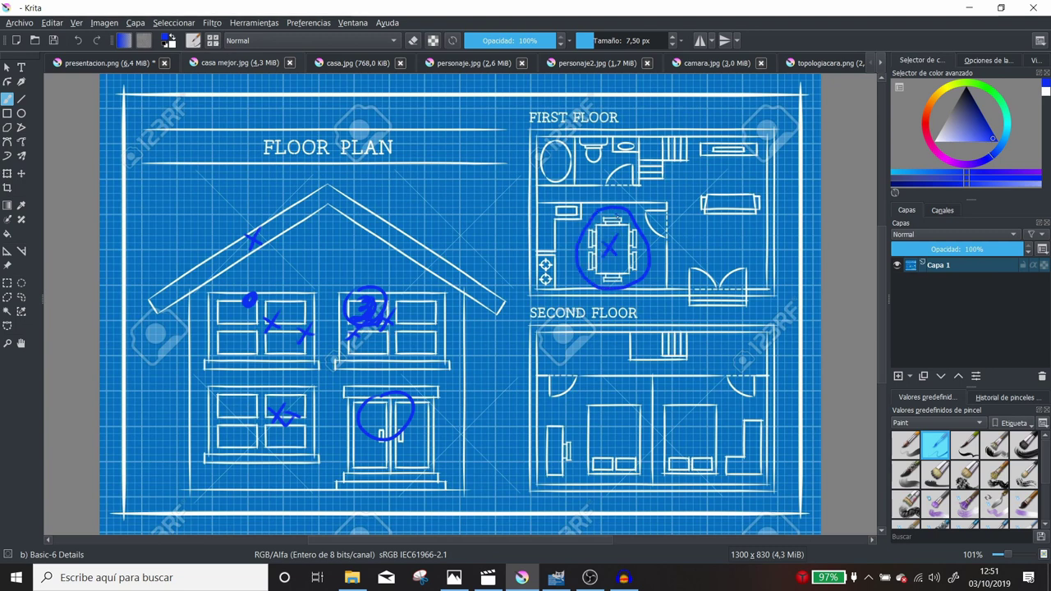
mouse_move(610, 217)
left_mouse_down()
mouse_move(643, 237)
mouse_move(644, 257)
mouse_move(613, 286)
mouse_move(583, 264)
mouse_move(601, 238)
left_mouse_up()
left_click_drag(602, 221, 608, 227)
mouse_move(548, 263)
left_mouse_down()
mouse_move(541, 277)
mouse_move(549, 280)
mouse_move(552, 256)
mouse_move(552, 276)
left_mouse_up()
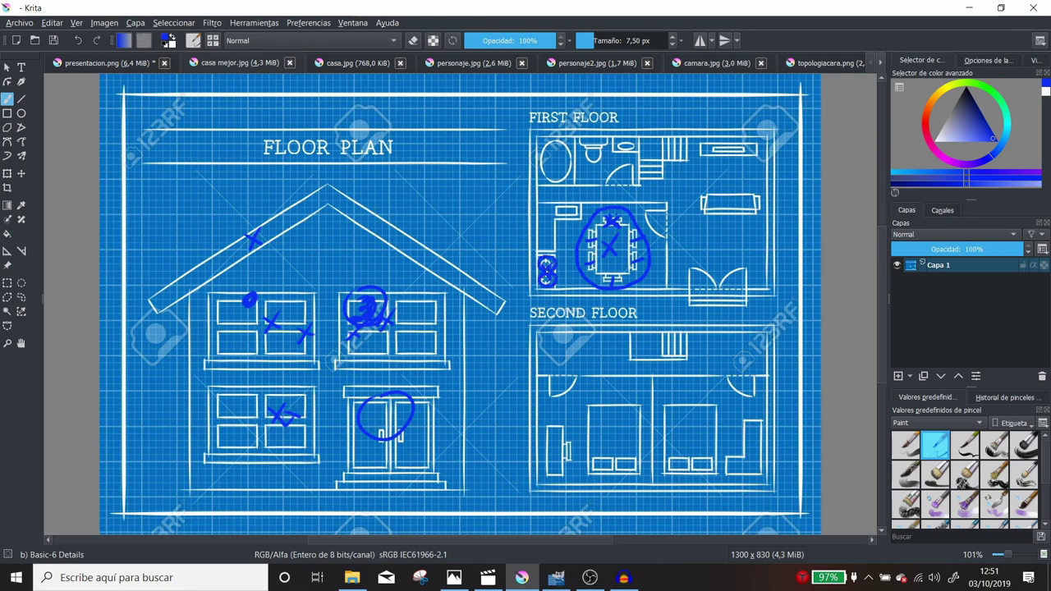
mouse_move(550, 215)
left_mouse_down()
mouse_move(541, 229)
mouse_move(575, 219)
mouse_move(560, 220)
mouse_move(570, 198)
mouse_move(662, 201)
mouse_move(681, 260)
mouse_move(672, 306)
left_mouse_up()
mouse_move(536, 253)
left_mouse_down()
mouse_move(557, 252)
mouse_move(555, 226)
mouse_move(583, 219)
mouse_move(583, 200)
left_mouse_up()
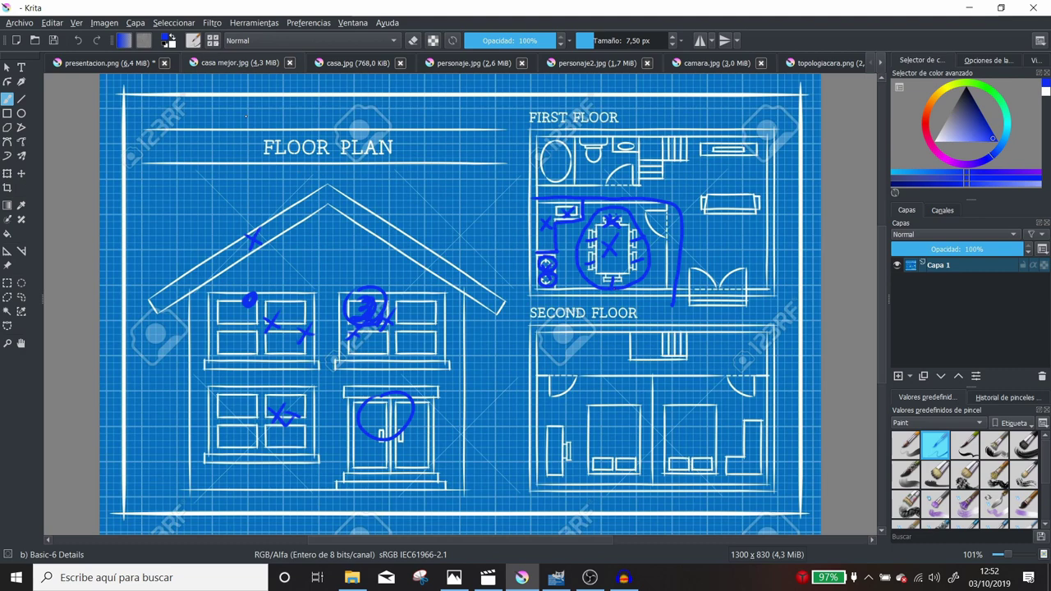
left_click(94, 63)
left_click_drag(711, 194, 721, 182)
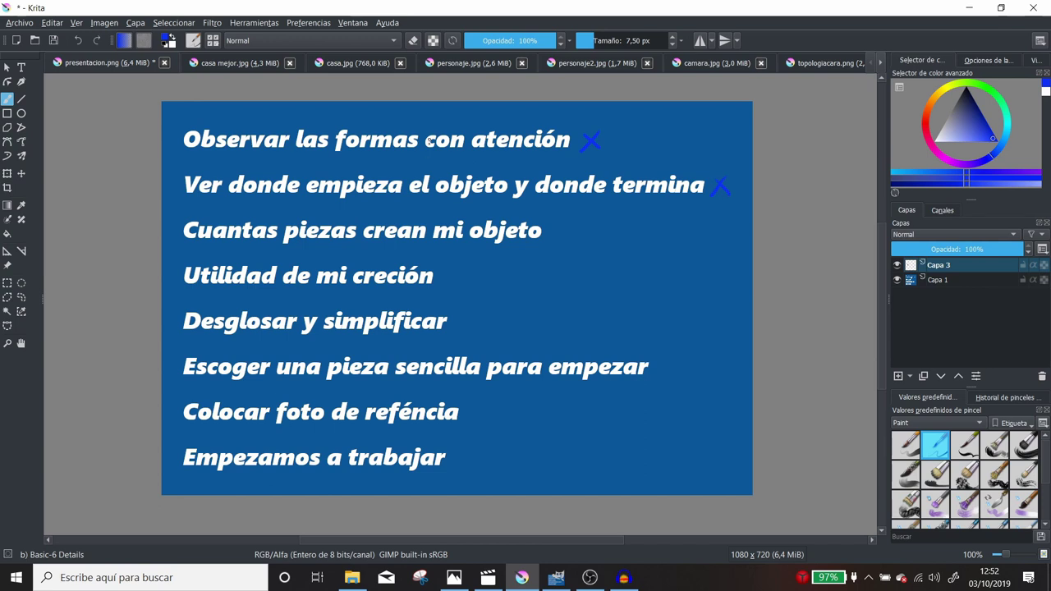
On camara.jpg, loop the camera's right side and outline the Fig. 2 lens with blue zigzags
left_click(710, 63)
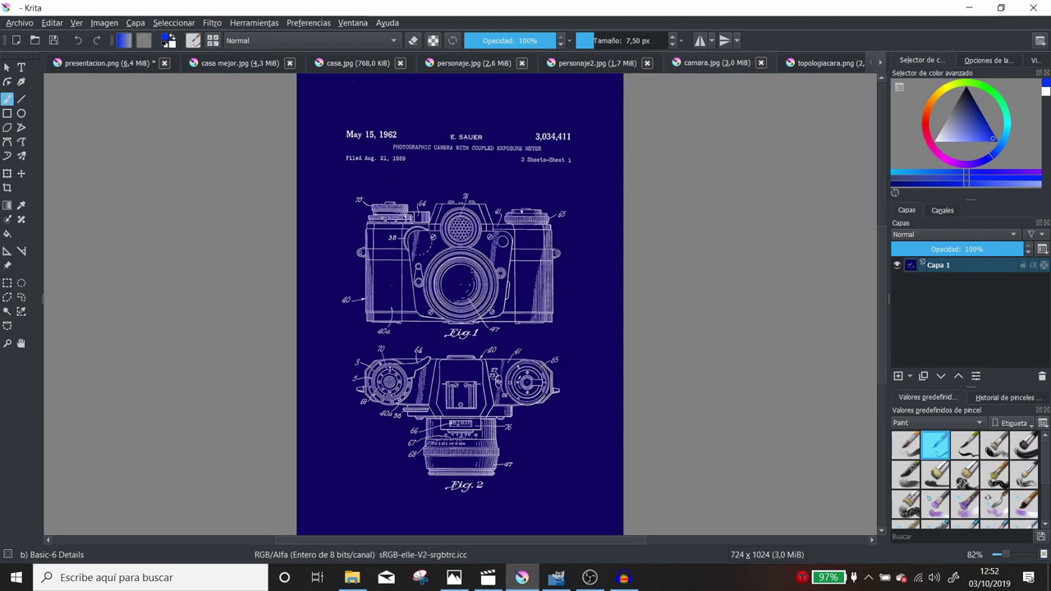
mouse_move(370, 169)
left_mouse_down()
mouse_move(392, 186)
mouse_move(371, 187)
left_mouse_up()
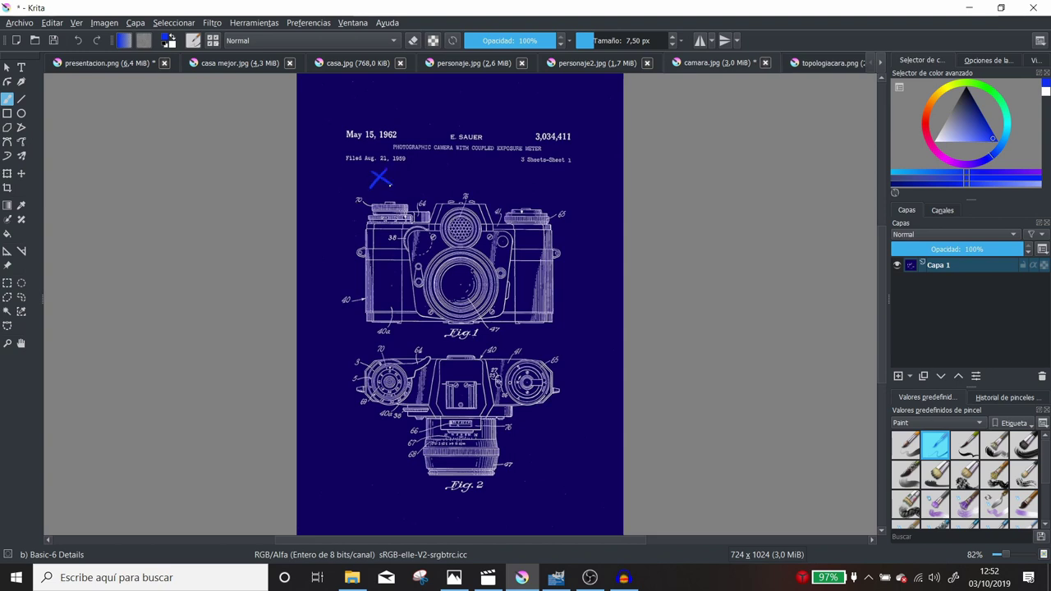
mouse_move(560, 213)
left_mouse_down()
mouse_move(540, 259)
mouse_move(498, 268)
left_mouse_up()
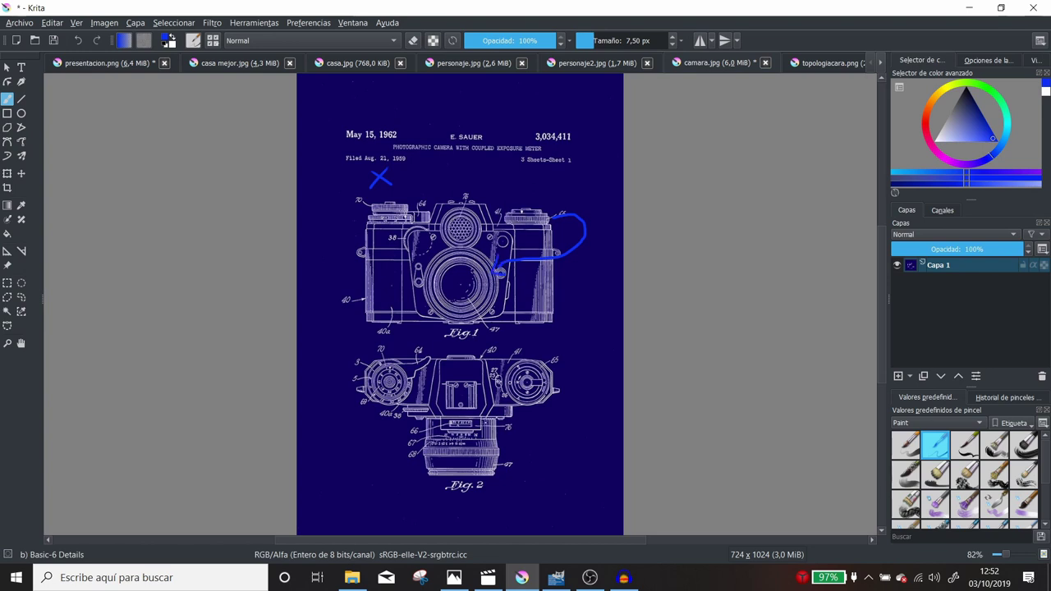
mouse_move(496, 421)
left_mouse_down()
mouse_move(511, 448)
mouse_move(486, 493)
mouse_move(421, 480)
mouse_move(419, 431)
left_mouse_up()
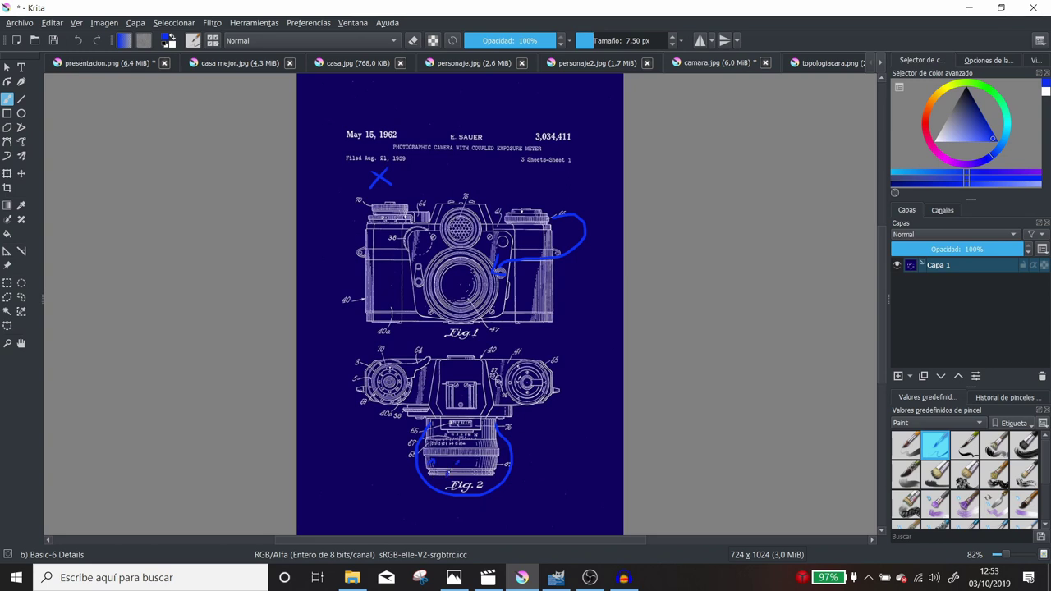
left_click_drag(432, 461, 503, 462)
left_click_drag(427, 474, 496, 474)
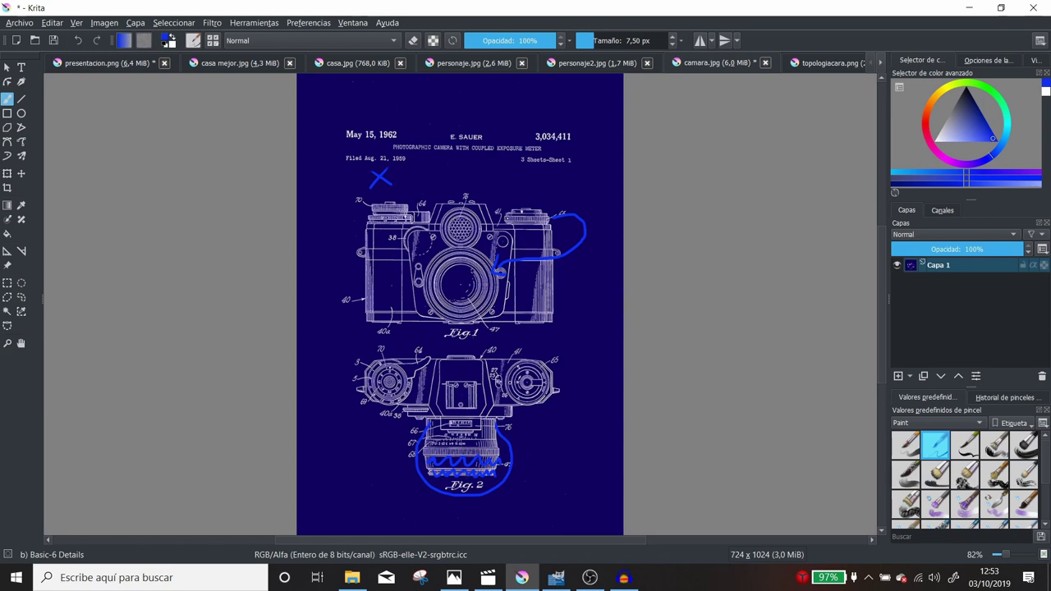
Box the right-hand dial, add blue X marks near '70' and below Fig. 2, and circle the lens
mouse_move(506, 218)
left_mouse_down()
mouse_move(549, 218)
mouse_move(529, 199)
mouse_move(510, 211)
left_mouse_up()
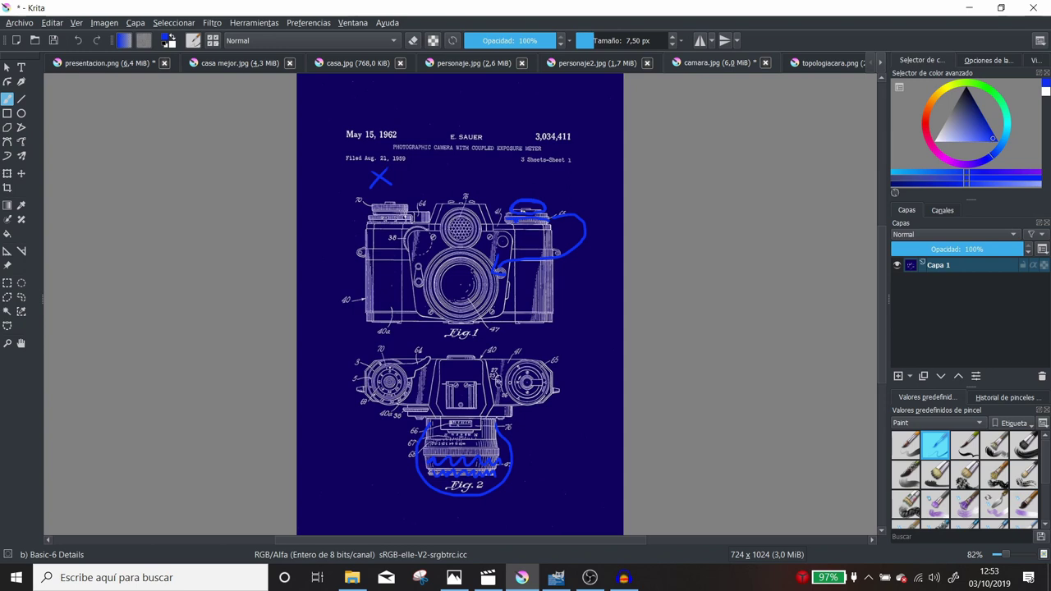
mouse_move(510, 216)
left_mouse_down()
mouse_move(511, 203)
mouse_move(545, 198)
mouse_move(540, 216)
left_mouse_up()
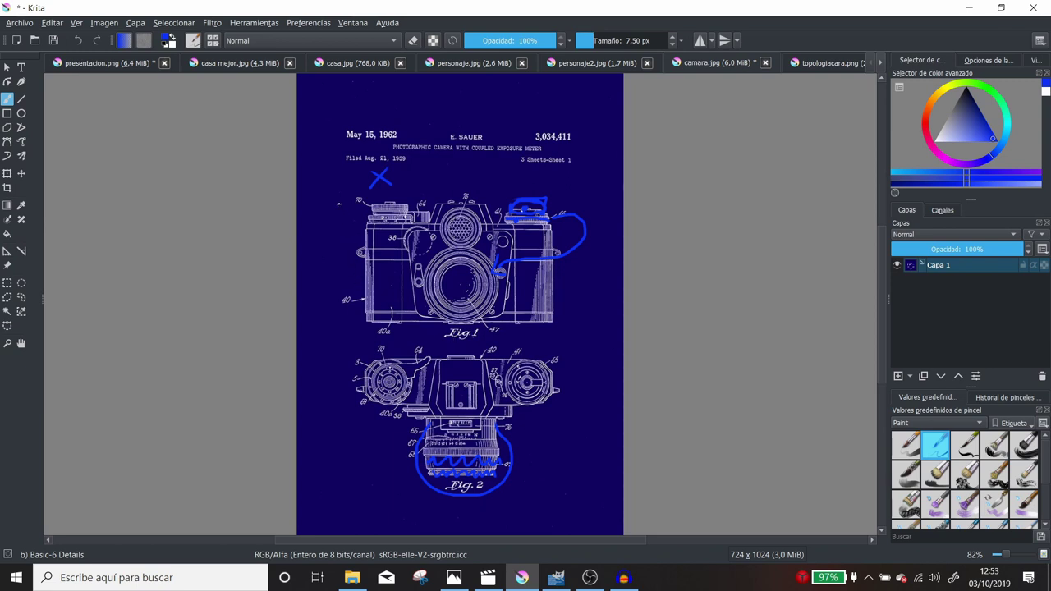
mouse_move(328, 193)
left_mouse_down()
mouse_move(339, 205)
mouse_move(328, 205)
left_mouse_up()
left_click_drag(563, 318, 571, 328)
mouse_move(457, 505)
left_mouse_down()
mouse_move(468, 517)
mouse_move(456, 517)
left_mouse_up()
left_click_drag(461, 344, 469, 353)
mouse_move(454, 257)
left_mouse_down()
mouse_move(433, 273)
mouse_move(450, 304)
mouse_move(483, 287)
mouse_move(455, 263)
mouse_move(443, 310)
left_mouse_up()
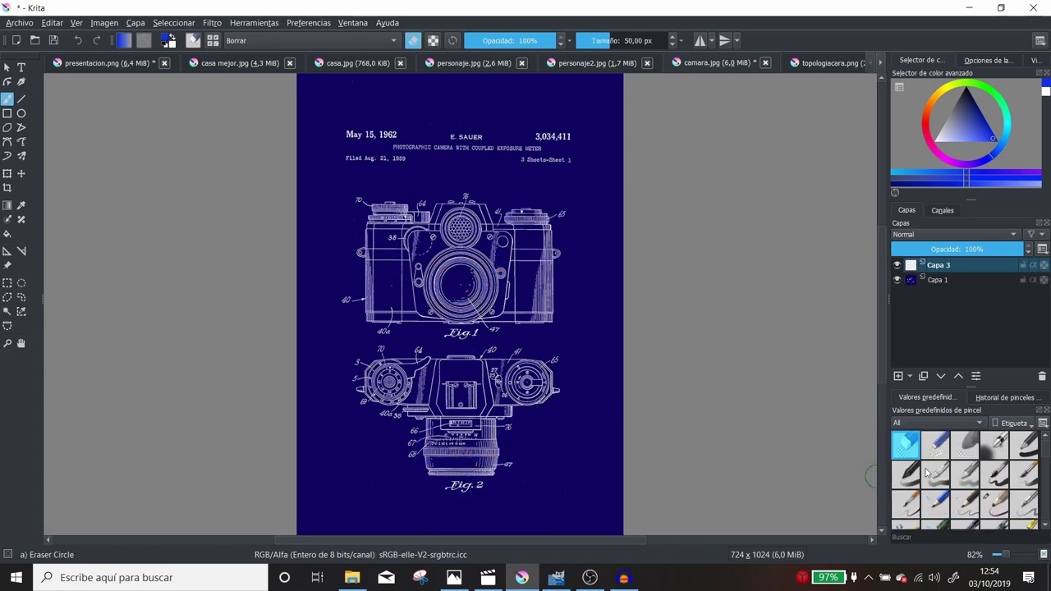
With a 40 px brush, sweep thick blue arcs around and over the Fig. 2 lens
left_click(1025, 474)
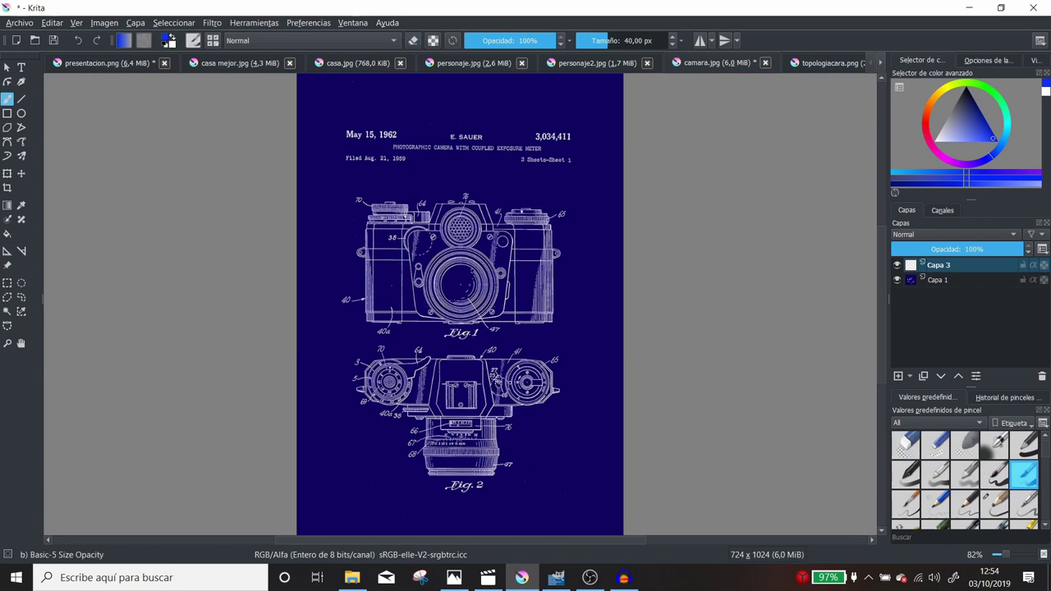
mouse_move(524, 425)
left_mouse_down()
mouse_move(438, 506)
mouse_move(397, 421)
left_mouse_up()
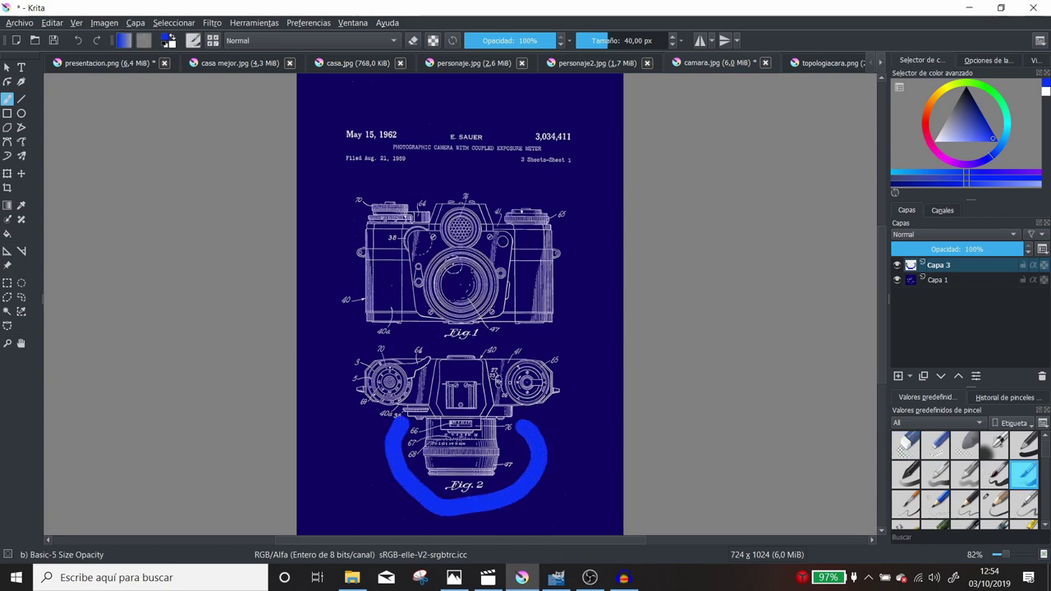
mouse_move(448, 261)
left_mouse_down()
mouse_move(458, 274)
mouse_move(450, 269)
left_mouse_up()
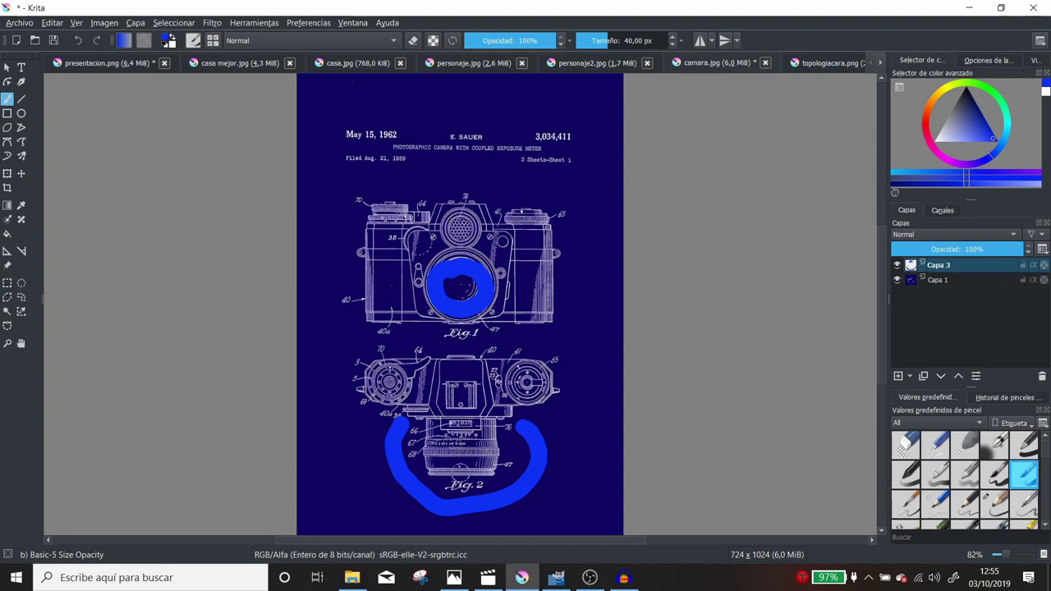
left_click_drag(457, 526, 456, 513)
With a fine brush, add a red circle, arrow and arc on Fig. 2, then hide Capa 3
left_click(580, 40)
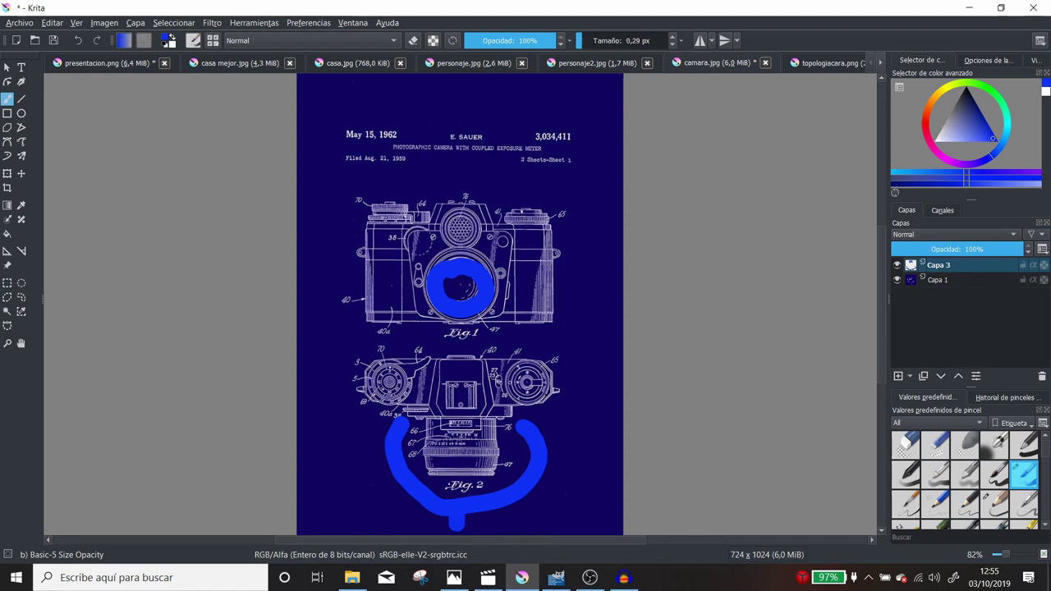
mouse_move(498, 465)
left_mouse_down()
mouse_move(494, 481)
mouse_move(469, 491)
mouse_move(433, 484)
mouse_move(448, 461)
mouse_move(508, 457)
left_mouse_up()
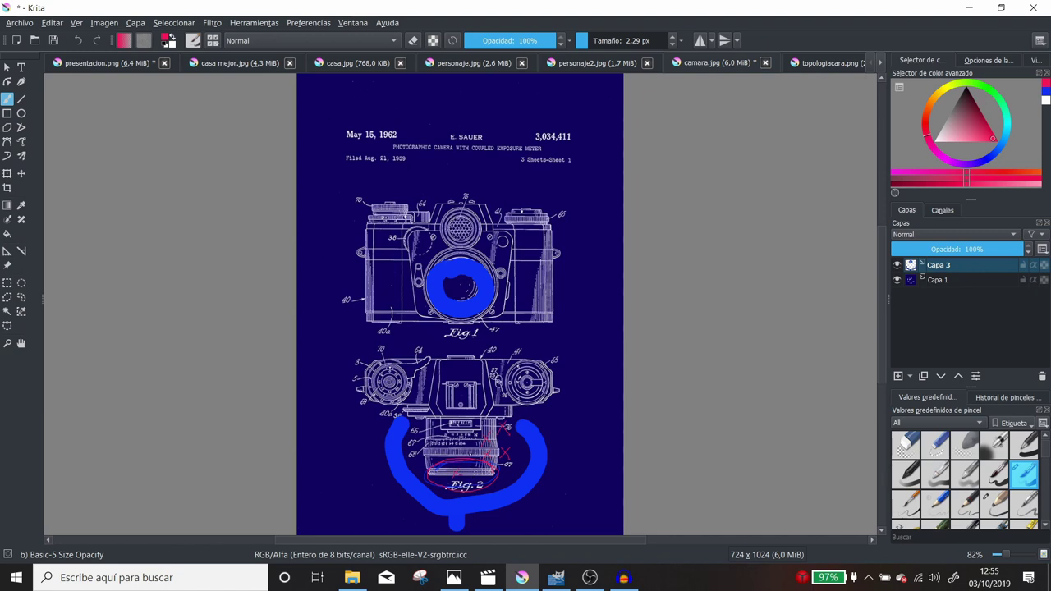
mouse_move(549, 491)
left_mouse_down()
mouse_move(555, 461)
mouse_move(563, 478)
left_mouse_up()
left_click_drag(417, 443, 505, 432)
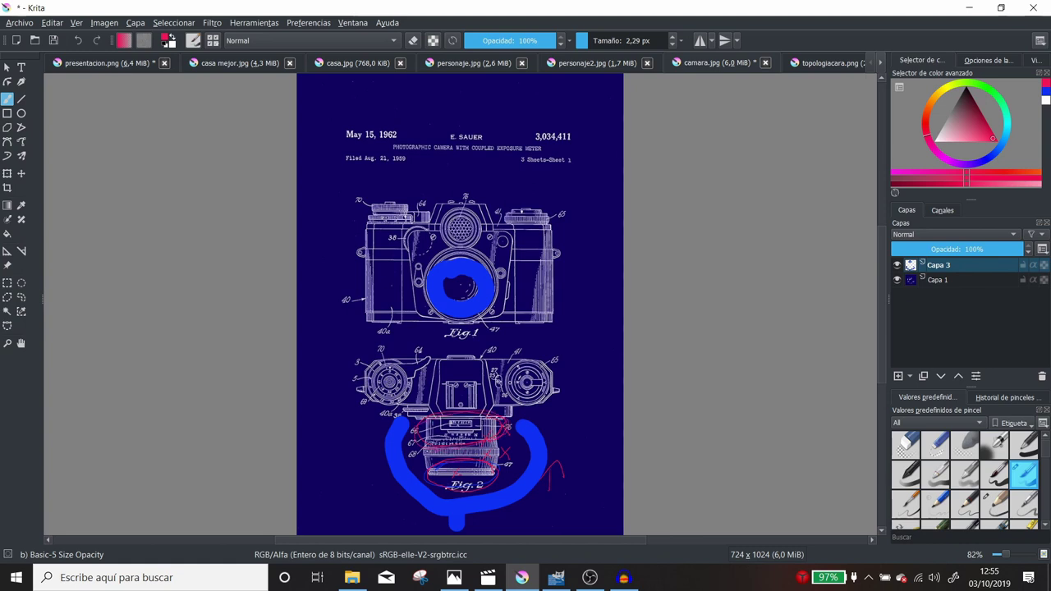
left_click_drag(450, 413, 470, 411)
left_click(897, 265)
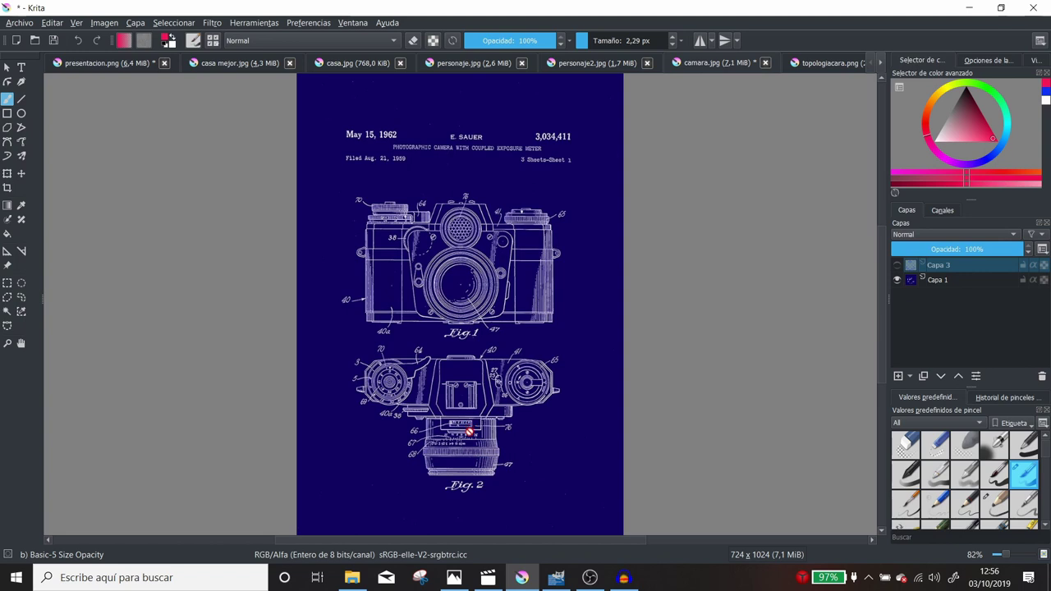
On a new layer, draw a red box right of the camera with a check mark above it
left_click(898, 375)
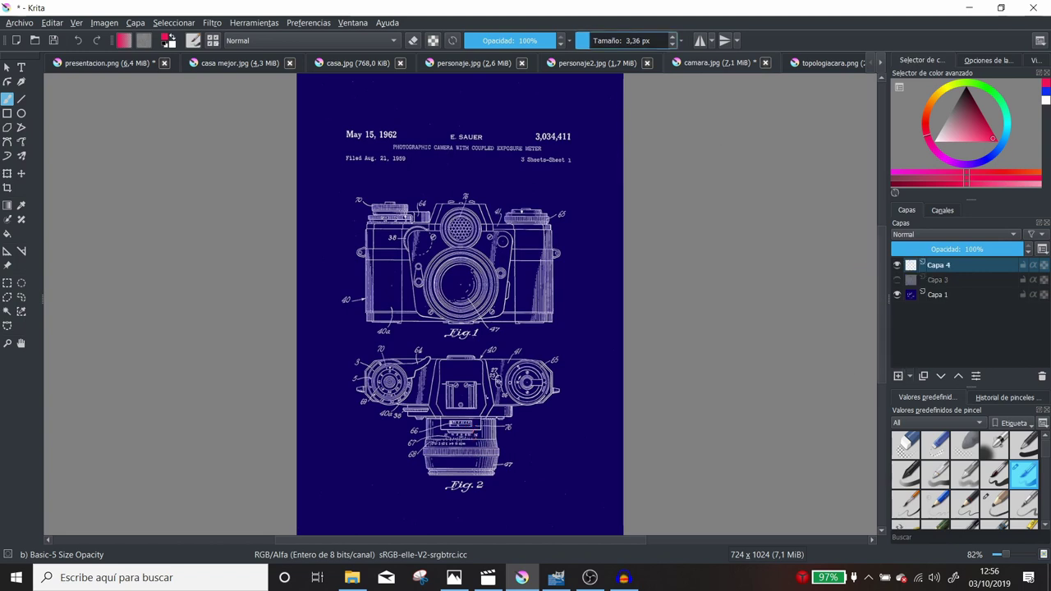
left_click_drag(480, 402, 481, 413)
left_click_drag(470, 466, 471, 470)
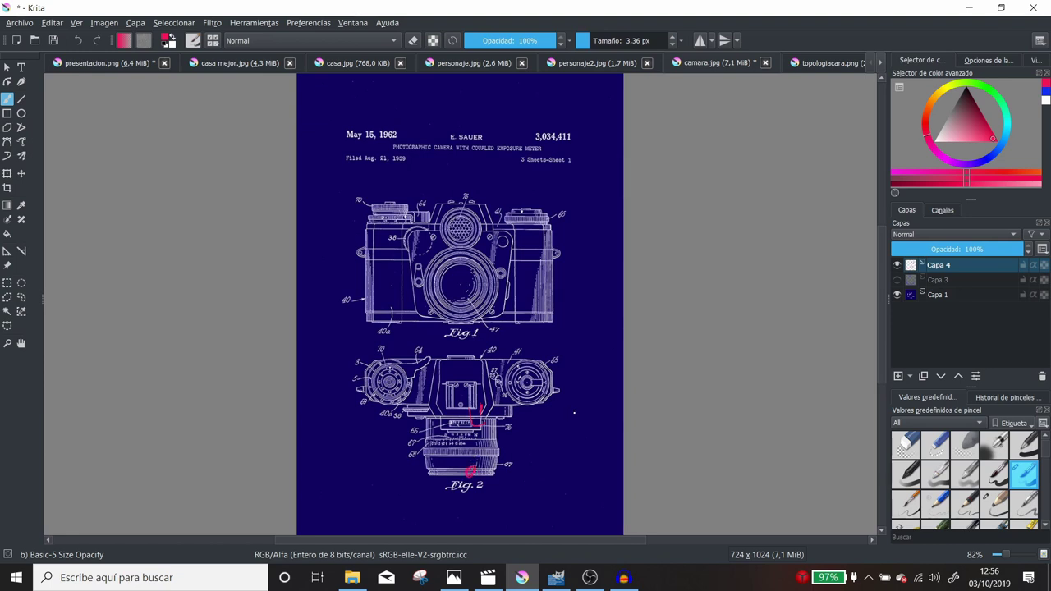
mouse_move(552, 412)
left_mouse_down()
mouse_move(604, 410)
mouse_move(579, 422)
mouse_move(549, 412)
mouse_move(565, 412)
mouse_move(547, 461)
mouse_move(588, 466)
mouse_move(601, 430)
left_mouse_up()
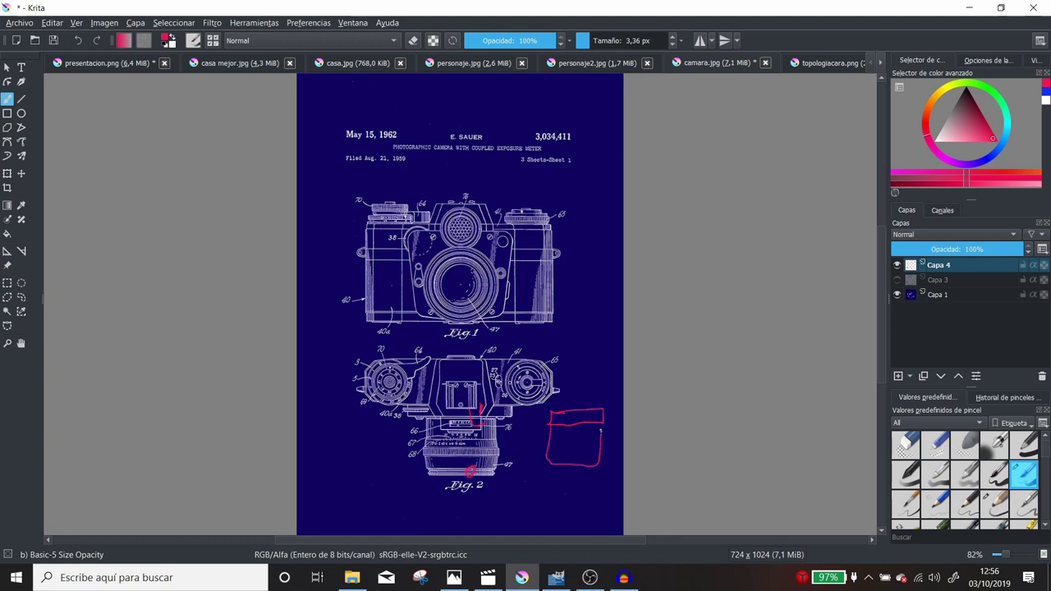
left_click_drag(548, 462, 586, 488)
left_click_drag(576, 382, 589, 380)
Circle the knobs labelled 65 and 70/64 and the body's corners in red, crossing the top-right knob
left_click_drag(527, 195, 522, 190)
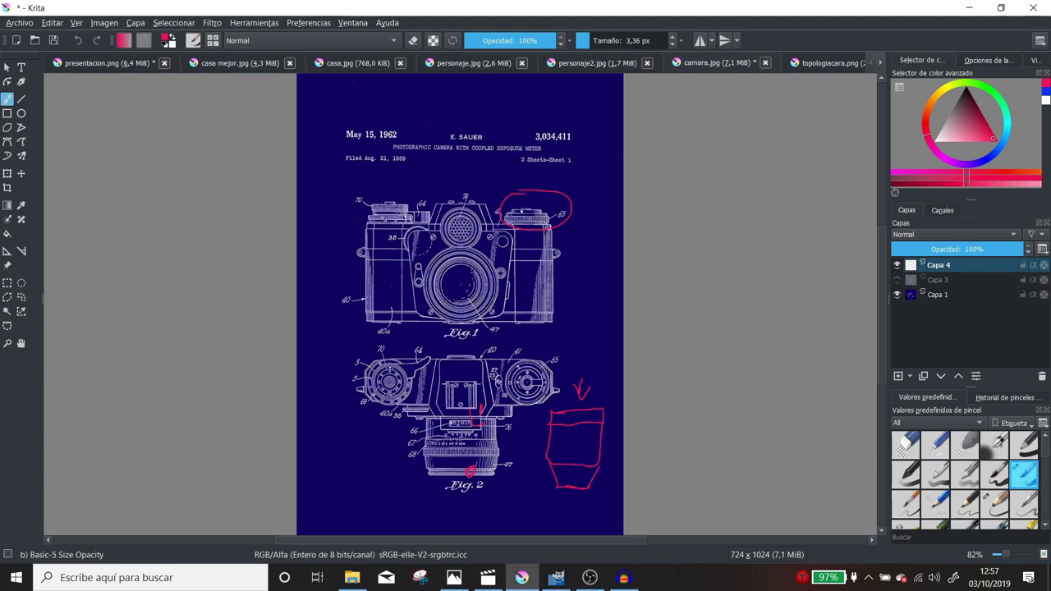
left_click_drag(366, 306, 377, 303)
left_click_drag(371, 192, 368, 195)
mouse_move(539, 195)
left_mouse_down()
mouse_move(526, 205)
mouse_move(535, 199)
mouse_move(548, 238)
mouse_move(502, 240)
left_mouse_up()
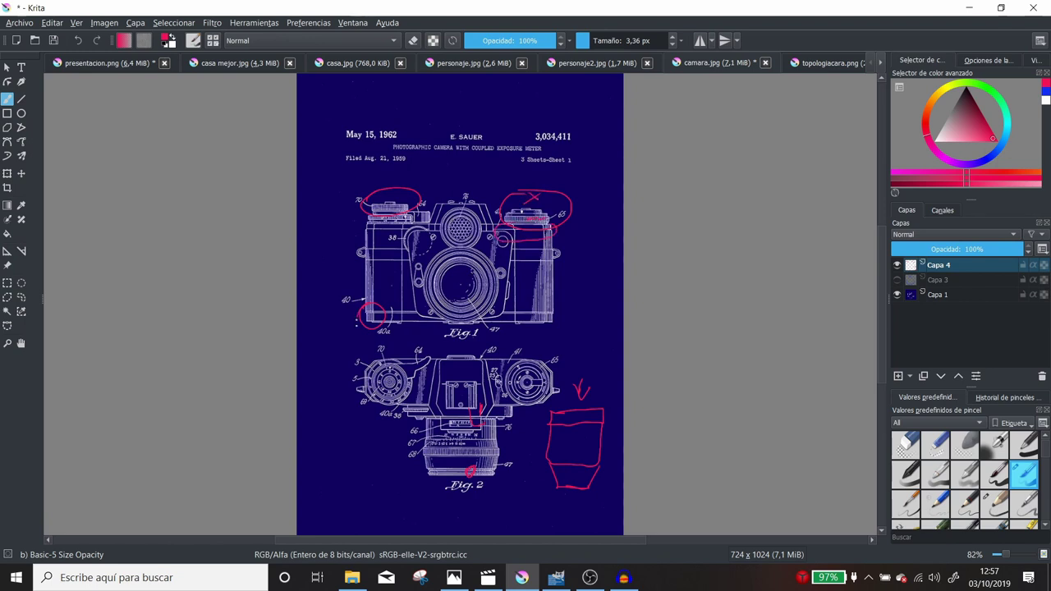
mouse_move(358, 323)
left_mouse_down()
mouse_move(377, 302)
mouse_move(360, 326)
left_mouse_up()
mouse_move(367, 220)
left_mouse_down()
mouse_move(361, 199)
mouse_move(414, 210)
mouse_move(374, 192)
mouse_move(416, 228)
mouse_move(377, 235)
left_mouse_up()
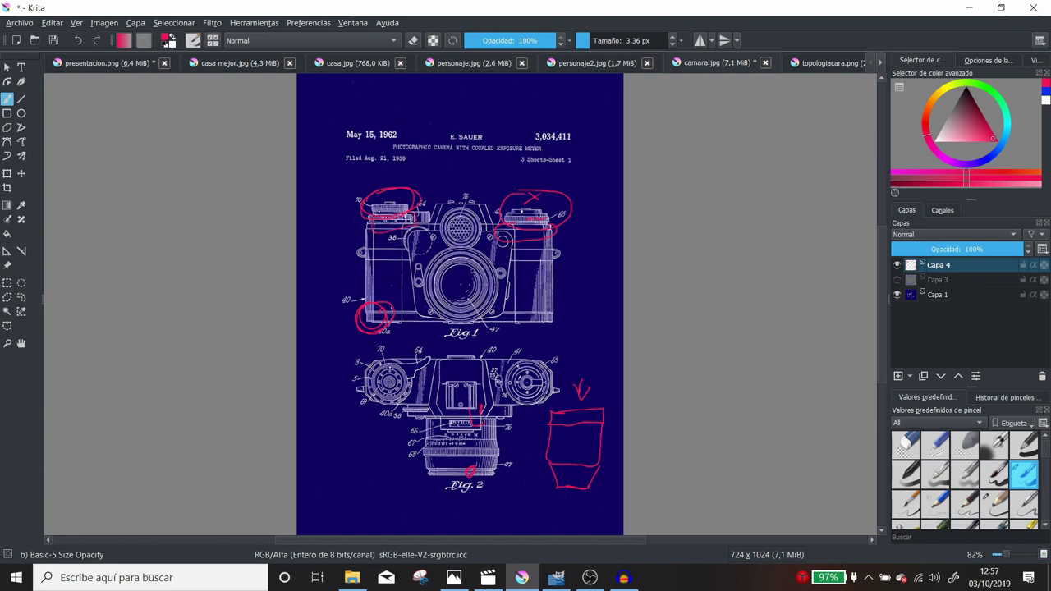
mouse_move(566, 306)
left_mouse_down()
mouse_move(552, 330)
mouse_move(546, 318)
mouse_move(559, 327)
left_mouse_up()
left_click_drag(417, 226, 380, 214)
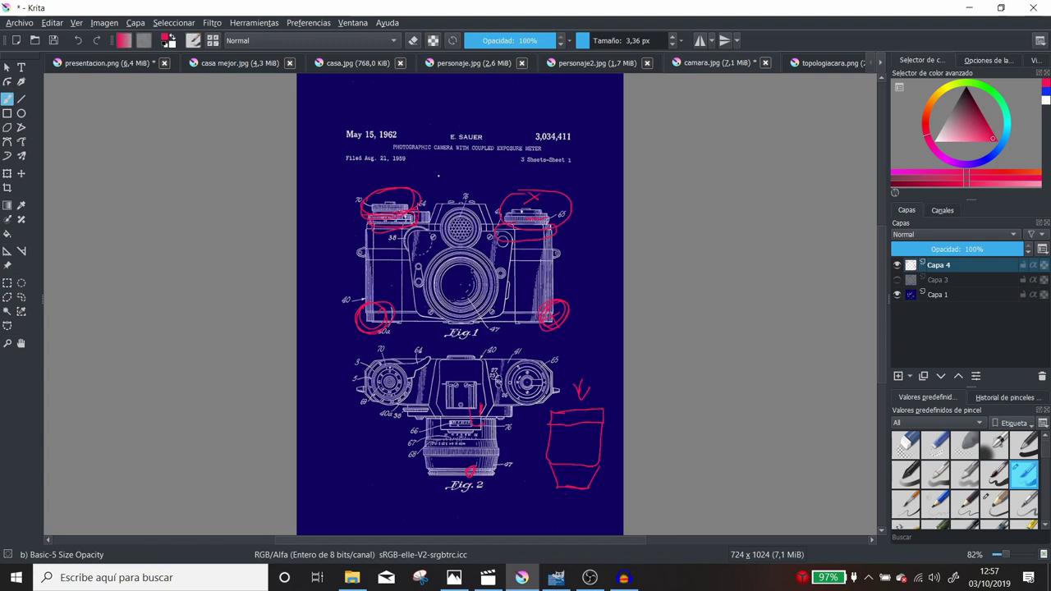
Draw red arrows above the camera and left of Fig. 2, and write FIN beside Fig. 2
mouse_move(439, 175)
left_mouse_down()
mouse_move(491, 173)
mouse_move(469, 184)
left_mouse_up()
mouse_move(577, 164)
left_mouse_down()
mouse_move(572, 194)
mouse_move(585, 167)
left_mouse_up()
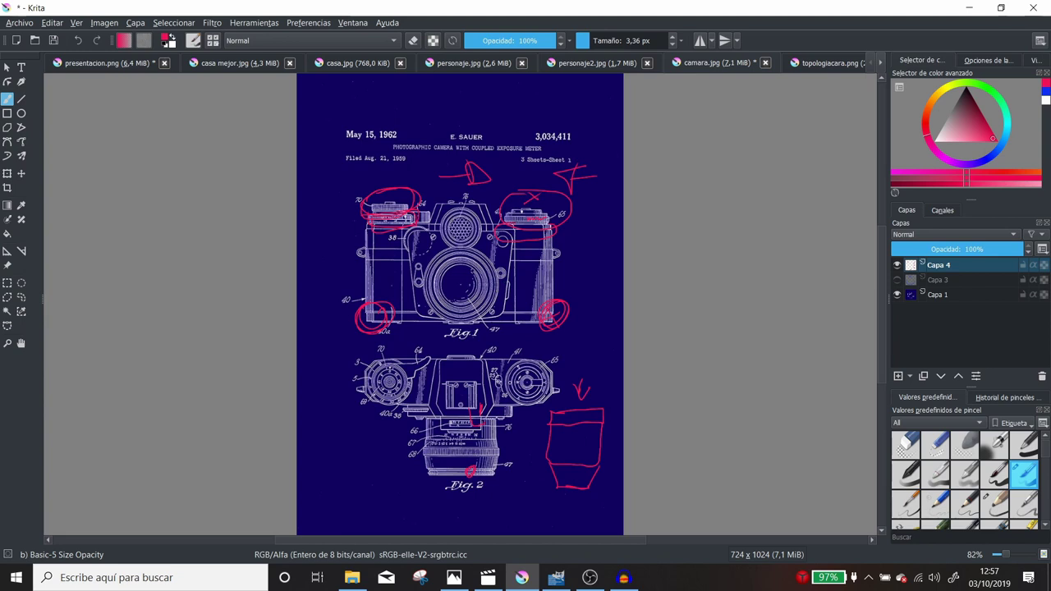
left_click_drag(311, 379, 343, 380)
left_click_drag(579, 360, 580, 377)
mouse_move(578, 359)
left_mouse_down()
mouse_move(591, 355)
mouse_move(588, 365)
left_mouse_up()
mouse_move(590, 363)
left_mouse_down()
mouse_move(590, 375)
mouse_move(608, 356)
left_mouse_up()
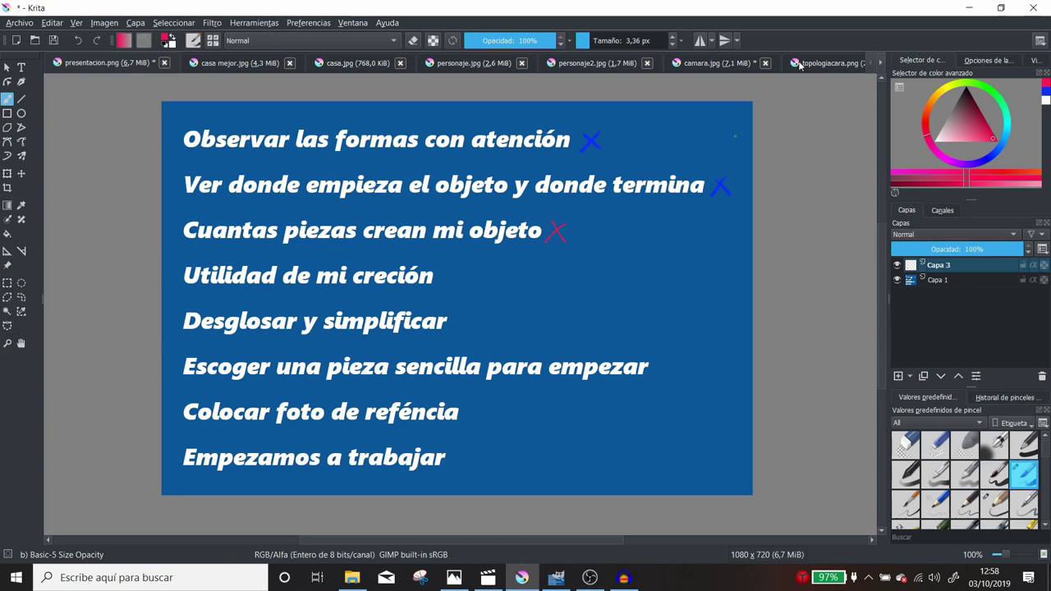
Step through the open document tabs to the casa.jpg blueprint house
left_click(704, 70)
left_click(599, 71)
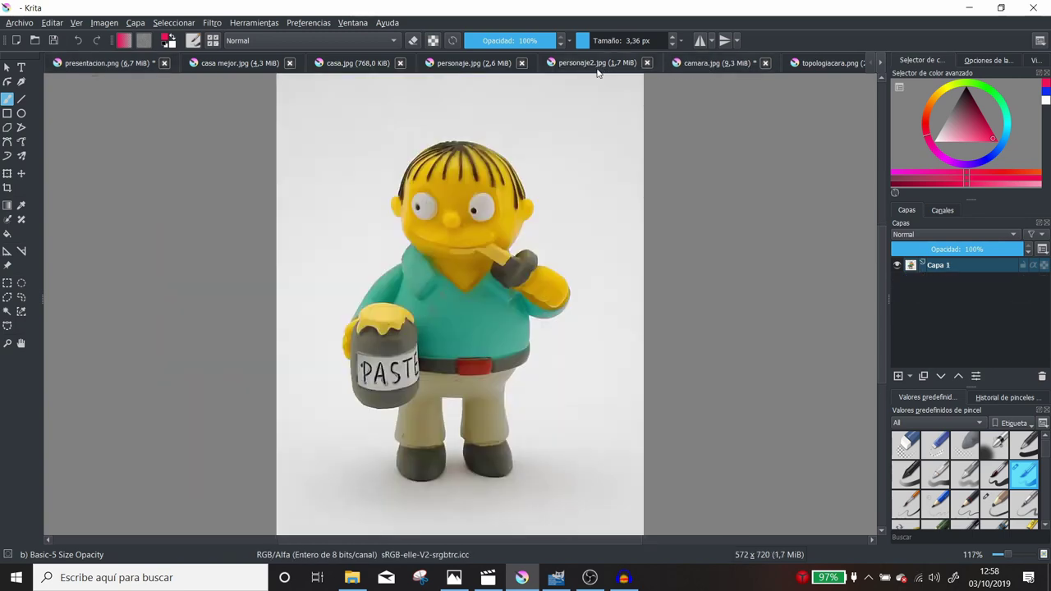
left_click(493, 69)
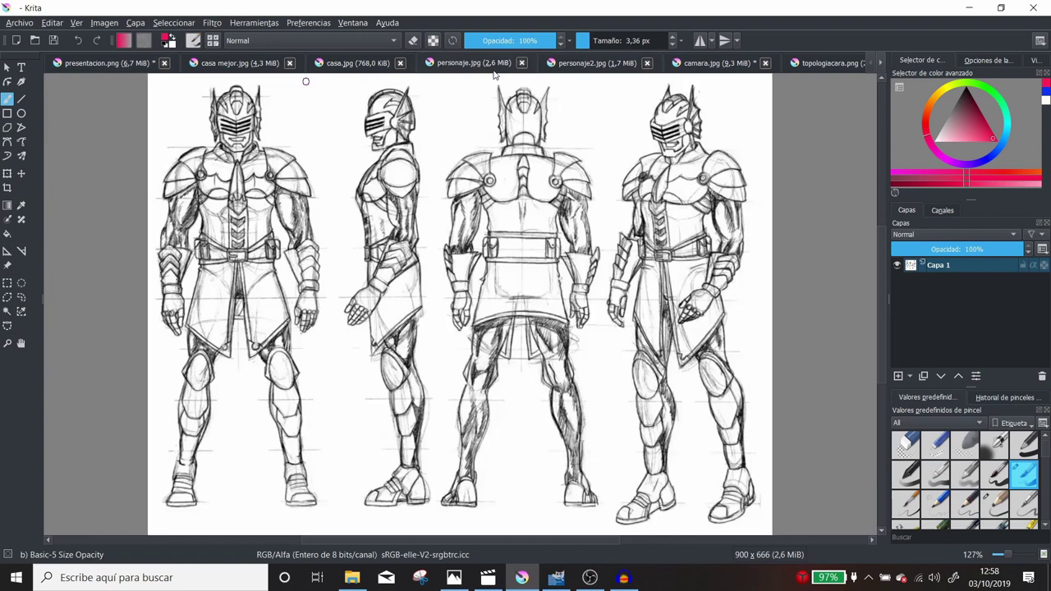
left_click(355, 65)
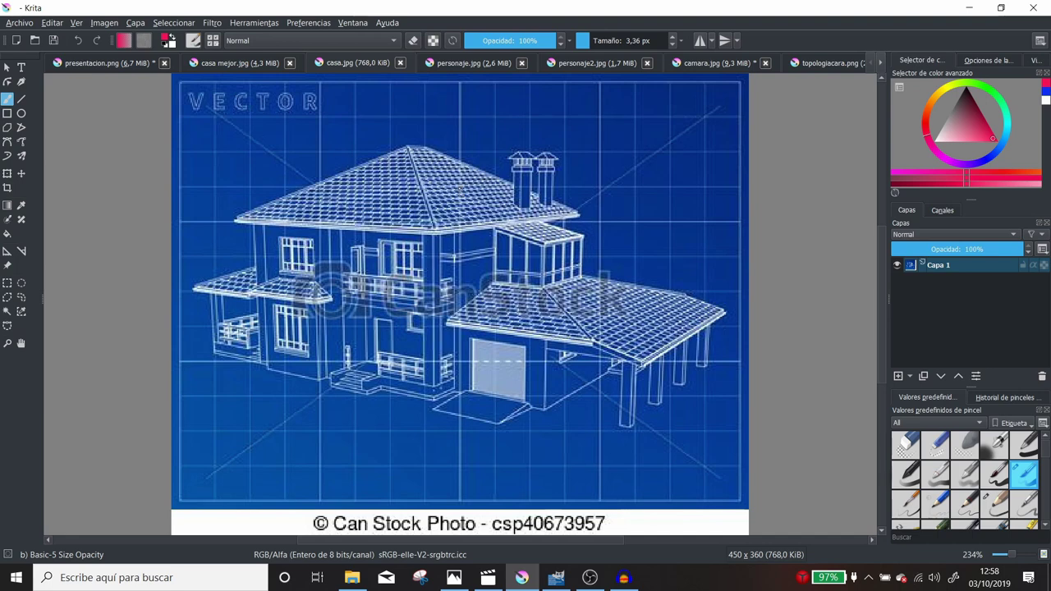
Cross the main roof, chimney, sunroom roof, both lower roofs and the garage door in red
left_click_drag(417, 161, 438, 182)
left_click_drag(439, 161, 419, 182)
mouse_move(530, 151)
left_mouse_down()
mouse_move(516, 158)
mouse_move(532, 173)
left_mouse_up()
left_click_drag(524, 231, 530, 240)
left_click_drag(504, 302, 517, 315)
left_click_drag(518, 302, 504, 315)
left_click_drag(579, 298, 596, 309)
left_click_drag(591, 297, 583, 311)
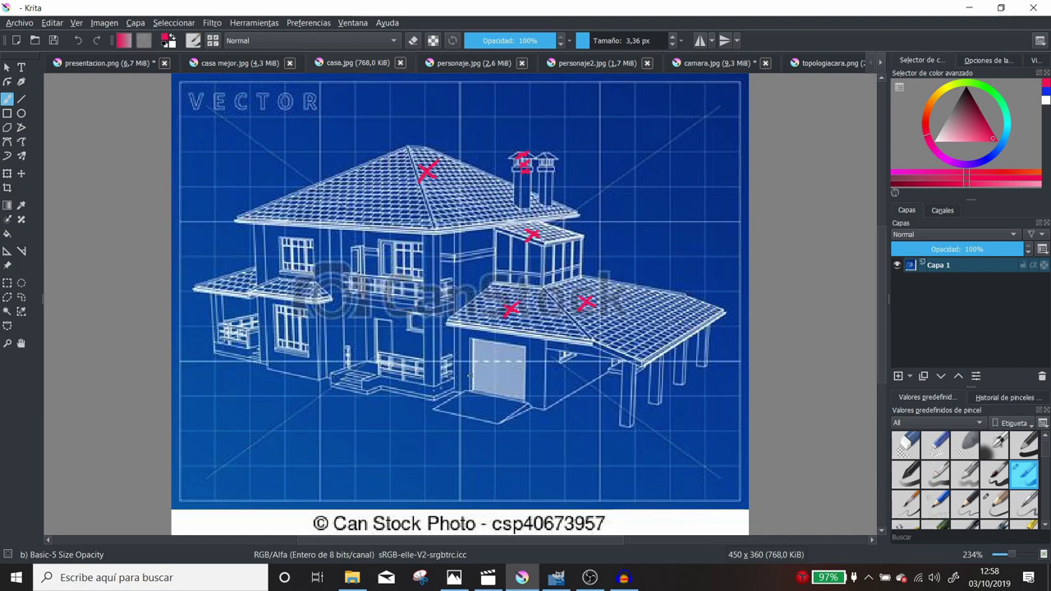
left_click_drag(490, 359, 502, 369)
mouse_move(501, 359)
left_mouse_down()
mouse_move(477, 417)
mouse_move(488, 416)
left_mouse_up()
Slash the upper-floor and lower-left windows, porch railing and entrance area in red
mouse_move(411, 256)
left_mouse_down()
mouse_move(381, 268)
mouse_move(374, 288)
left_mouse_up()
mouse_move(310, 249)
left_mouse_down()
mouse_move(292, 294)
mouse_move(227, 290)
left_mouse_up()
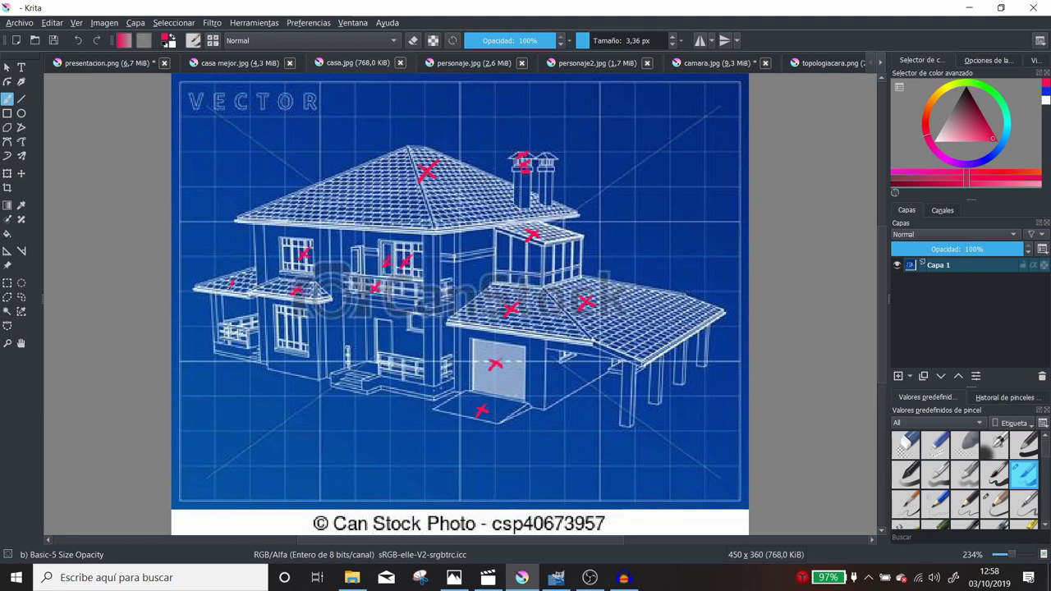
left_click_drag(250, 329, 241, 337)
left_click_drag(302, 320, 294, 328)
mouse_move(353, 356)
left_mouse_down()
mouse_move(345, 365)
mouse_move(392, 371)
left_mouse_up()
Outline the sunroom in red with vertical divisions and add two short marks on the main roof
mouse_move(498, 231)
left_mouse_down()
mouse_move(543, 285)
mouse_move(495, 281)
mouse_move(497, 230)
left_mouse_up()
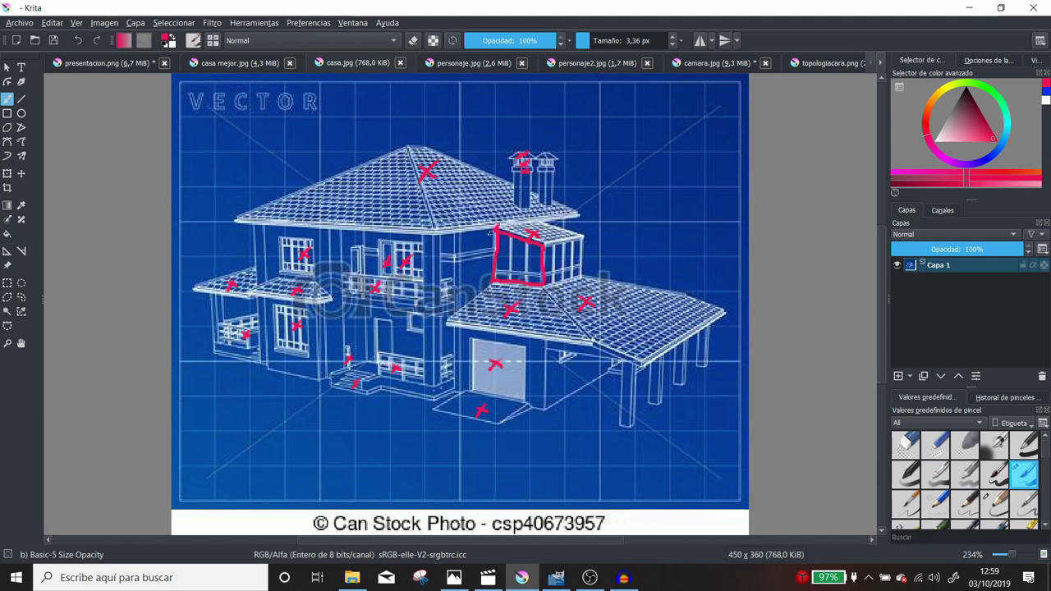
mouse_move(542, 240)
left_mouse_down()
mouse_move(553, 245)
mouse_move(527, 288)
left_mouse_up()
mouse_move(503, 253)
left_mouse_down()
mouse_move(503, 276)
mouse_move(508, 252)
mouse_move(510, 263)
left_mouse_up()
left_click_drag(403, 215, 416, 206)
left_click_drag(446, 213, 457, 207)
Cross off 'Utilidad de mi creción', then arrow across the back figure's shoulders on personaje.jpg
left_click(136, 68)
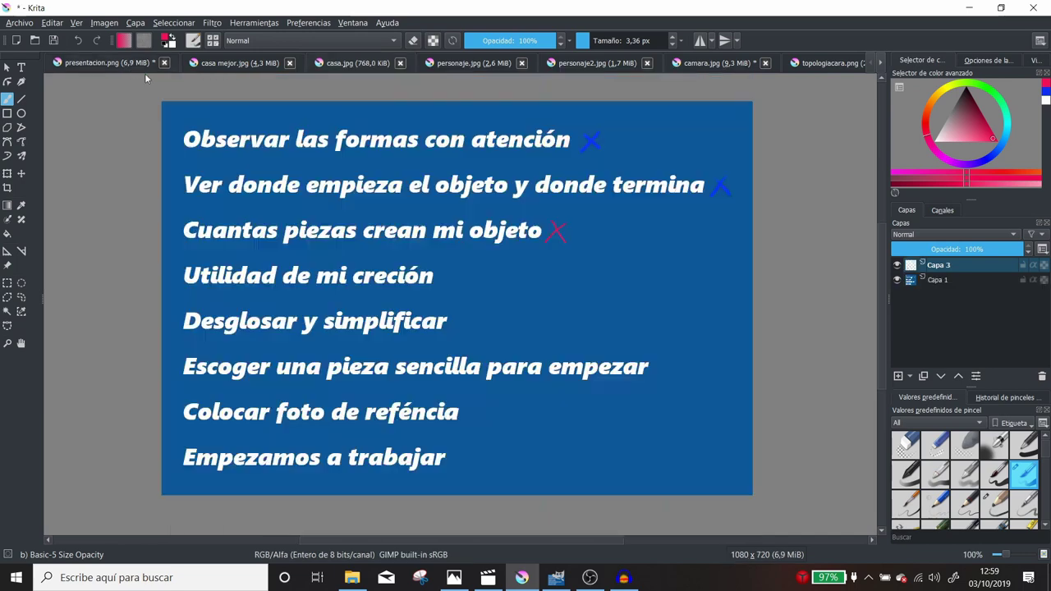
mouse_move(452, 269)
left_mouse_down()
mouse_move(475, 287)
mouse_move(452, 288)
left_mouse_up()
left_click(472, 63)
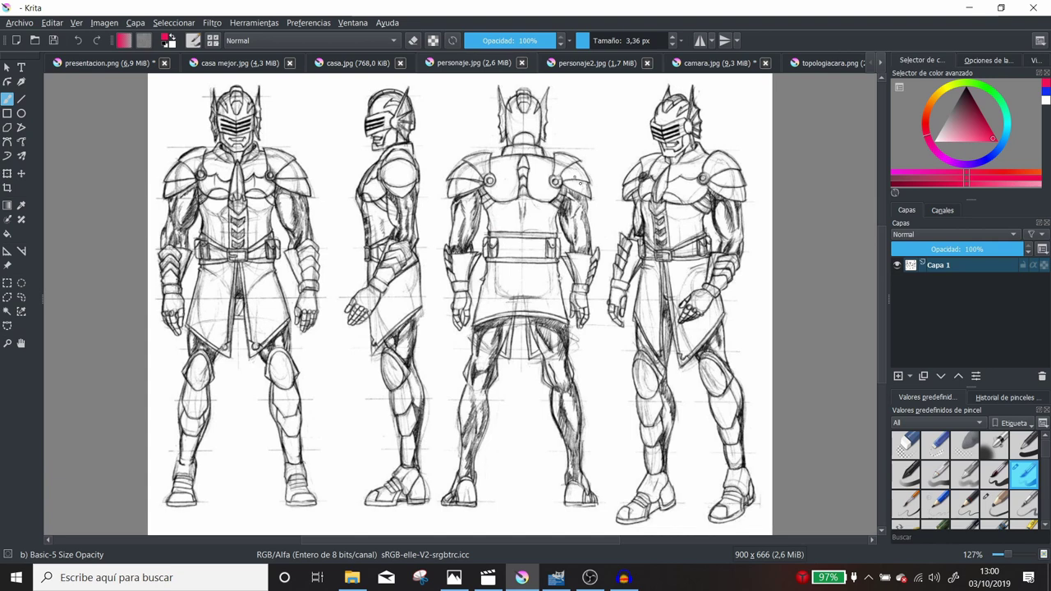
left_click_drag(485, 159, 453, 195)
left_click_drag(491, 166, 537, 172)
Handwrite ESTATICO in red beside the back figure's head
mouse_move(430, 122)
left_mouse_down()
mouse_move(422, 135)
mouse_move(432, 121)
mouse_move(434, 134)
left_mouse_up()
left_click_drag(442, 123, 457, 121)
left_click_drag(450, 133, 458, 132)
left_click_drag(461, 121, 464, 133)
mouse_move(471, 121)
left_mouse_down()
mouse_move(472, 131)
mouse_move(492, 118)
left_mouse_up()
Write ANIMACION and IMPRESION beneath ESTATICO, adding a stroke beside ESTATICO
left_click_drag(424, 157, 466, 138)
mouse_move(468, 136)
left_mouse_down()
mouse_move(472, 147)
mouse_move(480, 135)
left_mouse_up()
mouse_move(480, 135)
left_mouse_down()
mouse_move(484, 144)
mouse_move(509, 123)
left_mouse_up()
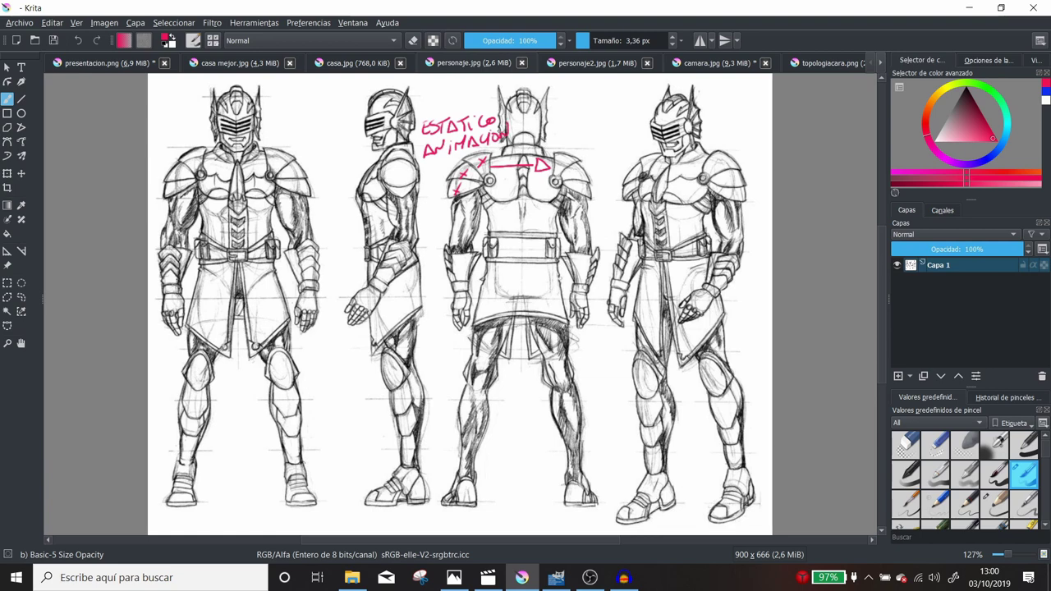
mouse_move(427, 170)
left_mouse_down()
mouse_move(423, 184)
mouse_move(432, 170)
mouse_move(434, 183)
left_mouse_up()
mouse_move(435, 176)
left_mouse_down()
mouse_move(444, 168)
mouse_move(443, 179)
left_mouse_up()
mouse_move(456, 164)
left_mouse_down()
mouse_move(448, 174)
mouse_move(516, 143)
left_mouse_up()
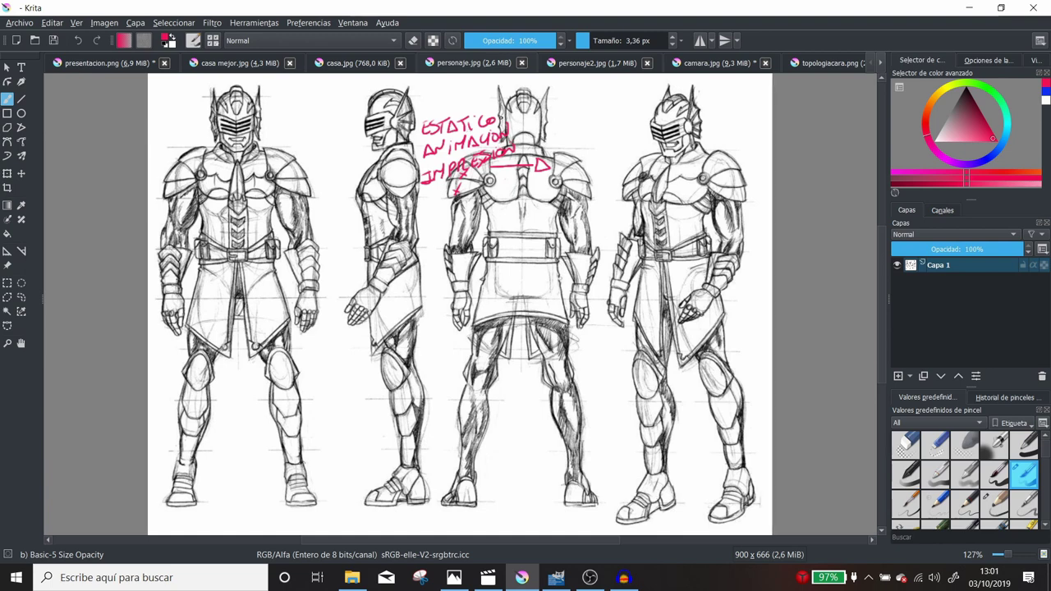
mouse_move(501, 119)
left_mouse_down()
mouse_move(526, 105)
mouse_move(540, 124)
left_mouse_up()
Outline and crosshatch the side figure's shoulder with red strokes
mouse_move(387, 157)
left_mouse_down()
mouse_move(381, 179)
mouse_move(397, 153)
mouse_move(407, 158)
left_mouse_up()
mouse_move(383, 171)
left_mouse_down()
mouse_move(414, 173)
mouse_move(392, 195)
left_mouse_up()
mouse_move(408, 156)
left_mouse_down()
mouse_move(375, 277)
mouse_move(411, 259)
mouse_move(407, 189)
left_mouse_up()
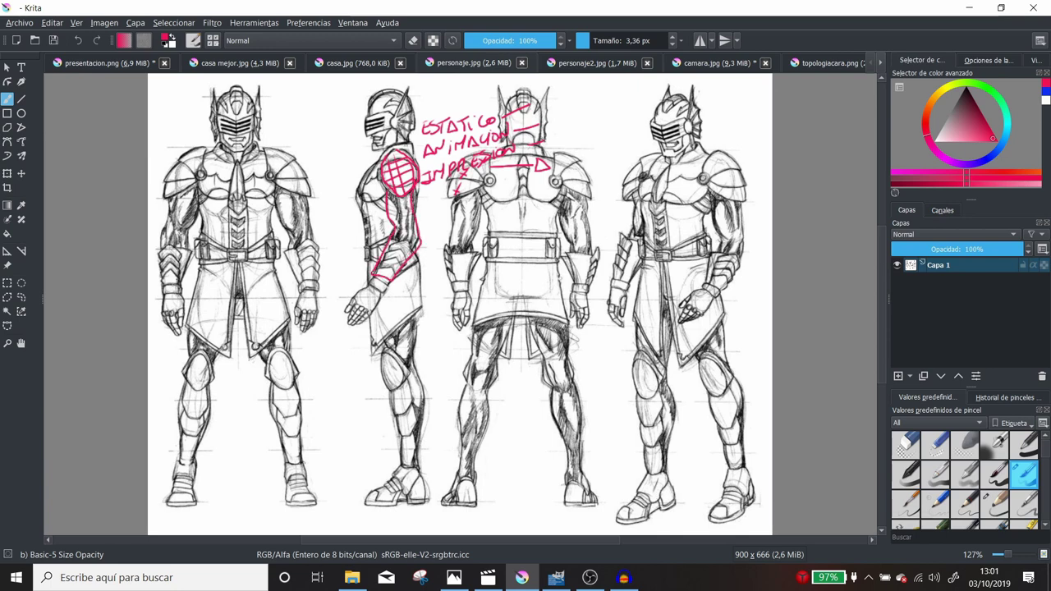
Outline the side figure's hand, segment its arm with cross and contour lines, and trace its back
mouse_move(363, 293)
left_mouse_down()
mouse_move(343, 309)
mouse_move(348, 328)
mouse_move(362, 331)
mouse_move(393, 281)
left_mouse_up()
mouse_move(389, 214)
left_mouse_down()
mouse_move(417, 220)
mouse_move(406, 249)
left_mouse_up()
mouse_move(381, 275)
left_mouse_down()
mouse_move(396, 267)
mouse_move(353, 322)
mouse_move(401, 240)
left_mouse_up()
mouse_move(390, 202)
left_mouse_down()
mouse_move(398, 228)
mouse_move(407, 225)
mouse_move(386, 281)
left_mouse_up()
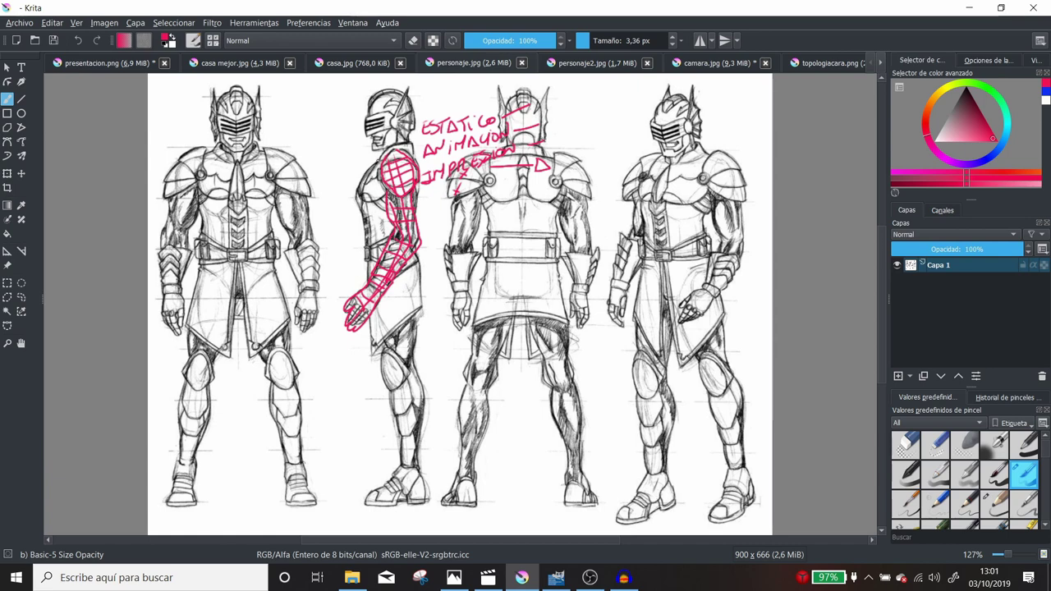
mouse_move(372, 167)
left_mouse_down()
mouse_move(358, 192)
mouse_move(371, 273)
mouse_move(418, 254)
left_mouse_up()
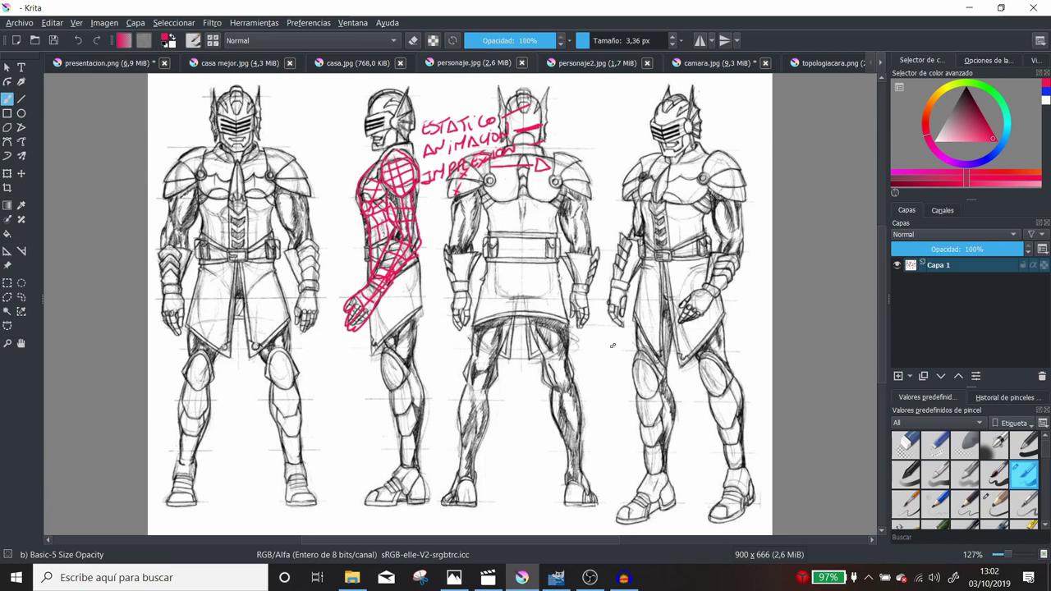
Circle the right figure's shoulder, upper arm, elbow and knees, then outline a bent arm above
left_click_drag(753, 230, 749, 222)
mouse_move(726, 148)
left_mouse_down()
mouse_move(716, 148)
mouse_move(736, 185)
mouse_move(727, 147)
left_mouse_up()
mouse_move(622, 228)
left_mouse_down()
mouse_move(628, 249)
mouse_move(657, 224)
mouse_move(626, 220)
left_mouse_up()
mouse_move(631, 353)
left_mouse_down()
mouse_move(637, 399)
mouse_move(682, 366)
mouse_move(631, 352)
left_mouse_up()
mouse_move(725, 346)
left_mouse_down()
mouse_move(695, 386)
mouse_move(744, 384)
mouse_move(722, 350)
left_mouse_up()
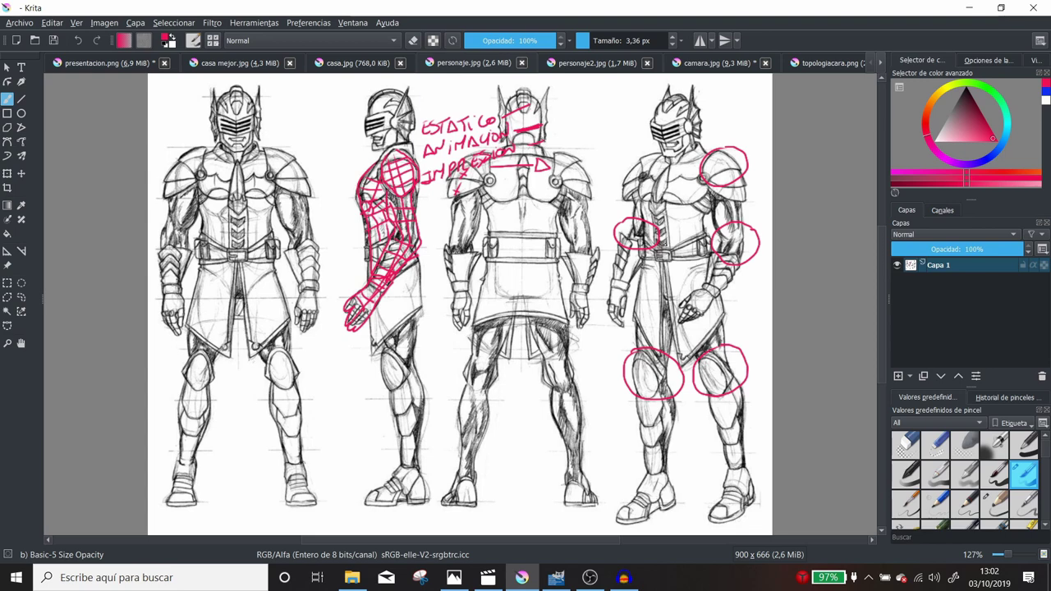
mouse_move(566, 109)
left_mouse_down()
mouse_move(593, 129)
mouse_move(616, 128)
mouse_move(655, 93)
mouse_move(641, 80)
mouse_move(614, 104)
mouse_move(568, 113)
mouse_move(582, 130)
mouse_move(607, 129)
mouse_move(647, 106)
left_mouse_up()
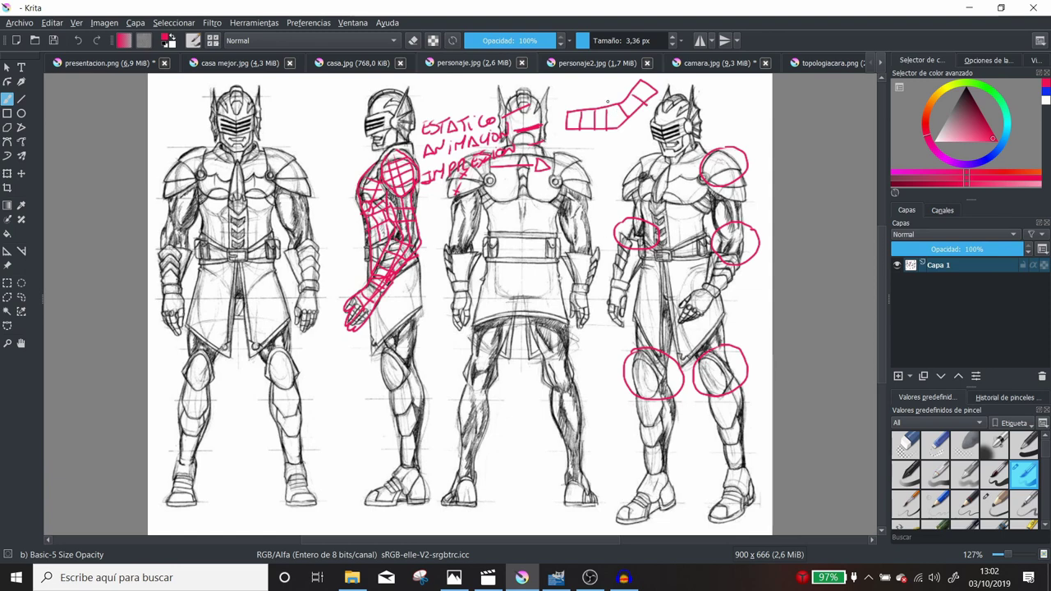
Segment the bent-arm outline, bolden its V, and sketch a lined box near the knee
mouse_move(616, 109)
left_mouse_down()
mouse_move(621, 133)
mouse_move(606, 97)
mouse_move(616, 185)
mouse_move(592, 146)
left_mouse_up()
mouse_move(591, 145)
left_mouse_down()
mouse_move(605, 147)
mouse_move(600, 162)
mouse_move(614, 185)
mouse_move(629, 158)
mouse_move(613, 166)
mouse_move(608, 191)
mouse_move(629, 174)
left_mouse_up()
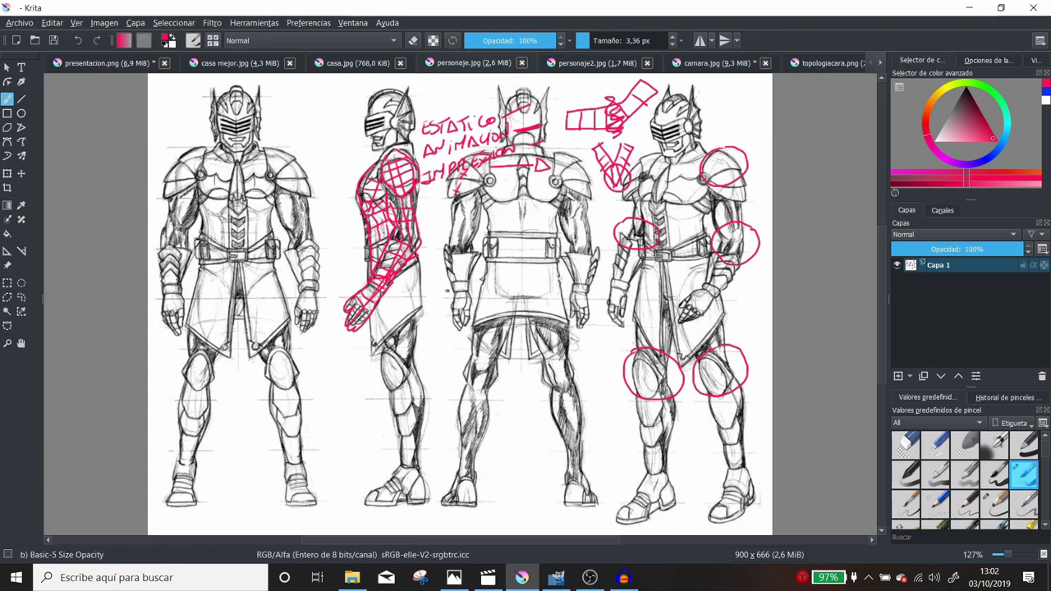
mouse_move(302, 388)
left_mouse_down()
mouse_move(348, 371)
mouse_move(392, 327)
mouse_move(410, 368)
mouse_move(371, 399)
mouse_move(307, 418)
mouse_move(302, 389)
mouse_move(320, 410)
mouse_move(347, 394)
mouse_move(354, 408)
left_mouse_up()
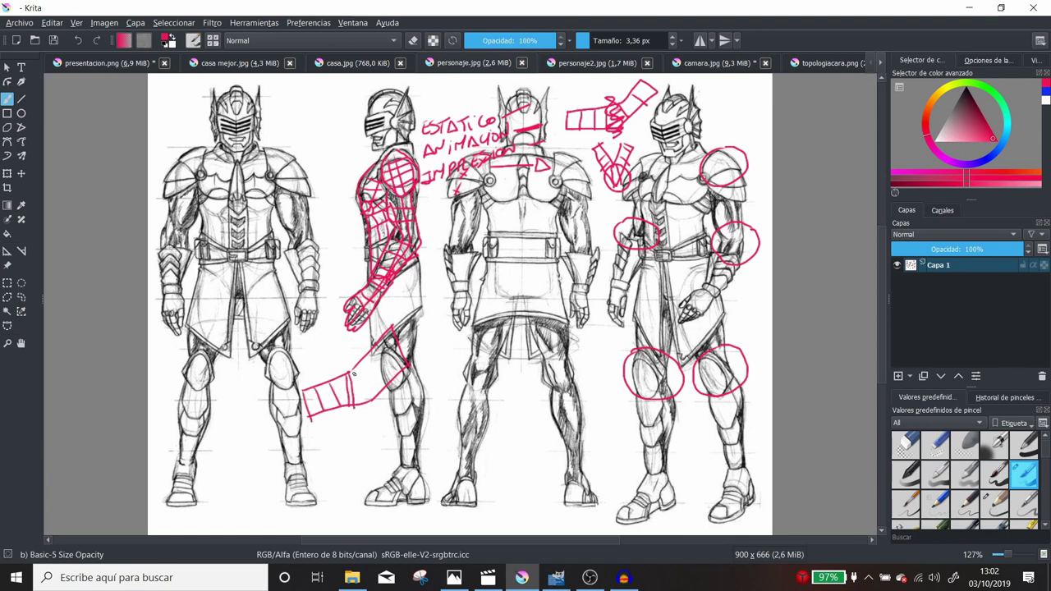
mouse_move(353, 370)
left_mouse_down()
mouse_move(388, 391)
mouse_move(369, 403)
left_mouse_up()
mouse_move(363, 359)
left_mouse_down()
mouse_move(393, 383)
mouse_move(406, 376)
left_mouse_up()
left_click_drag(307, 395, 405, 347)
mouse_move(373, 392)
left_mouse_down()
mouse_move(358, 394)
mouse_move(386, 421)
mouse_move(361, 393)
left_mouse_up()
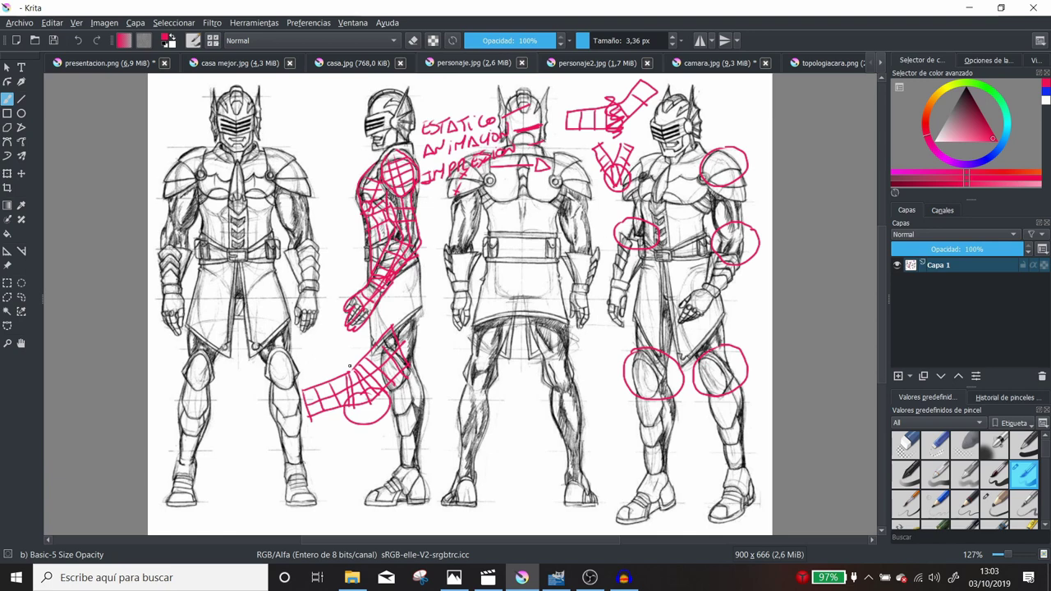
mouse_move(345, 363)
left_mouse_down()
mouse_move(340, 382)
mouse_move(340, 359)
mouse_move(343, 373)
left_mouse_up()
Thicken the red V, fill the knee circle with strokes, and mark the back figure
left_click_drag(602, 144, 616, 167)
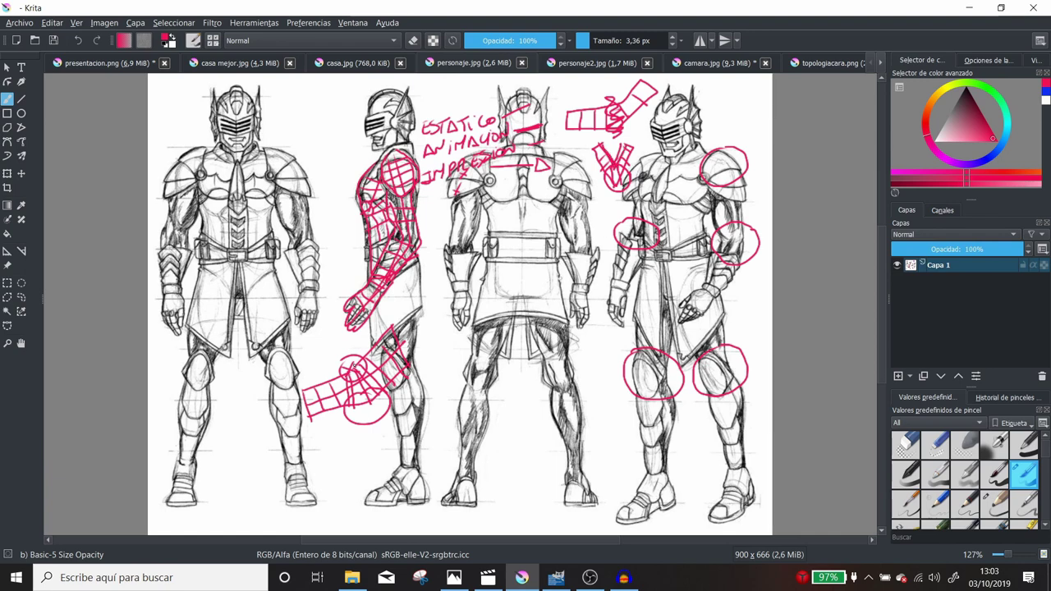
mouse_move(355, 365)
left_mouse_down()
mouse_move(345, 381)
mouse_move(356, 381)
left_mouse_up()
mouse_move(354, 350)
left_mouse_down()
mouse_move(373, 368)
mouse_move(345, 365)
mouse_move(353, 401)
mouse_move(368, 401)
left_mouse_up()
left_click_drag(473, 348, 497, 349)
Line the back figure's legs and add crossed circles by the side figure's head and back leg
left_click_drag(458, 406, 494, 406)
left_click_drag(504, 355, 505, 409)
left_click_drag(460, 345, 452, 405)
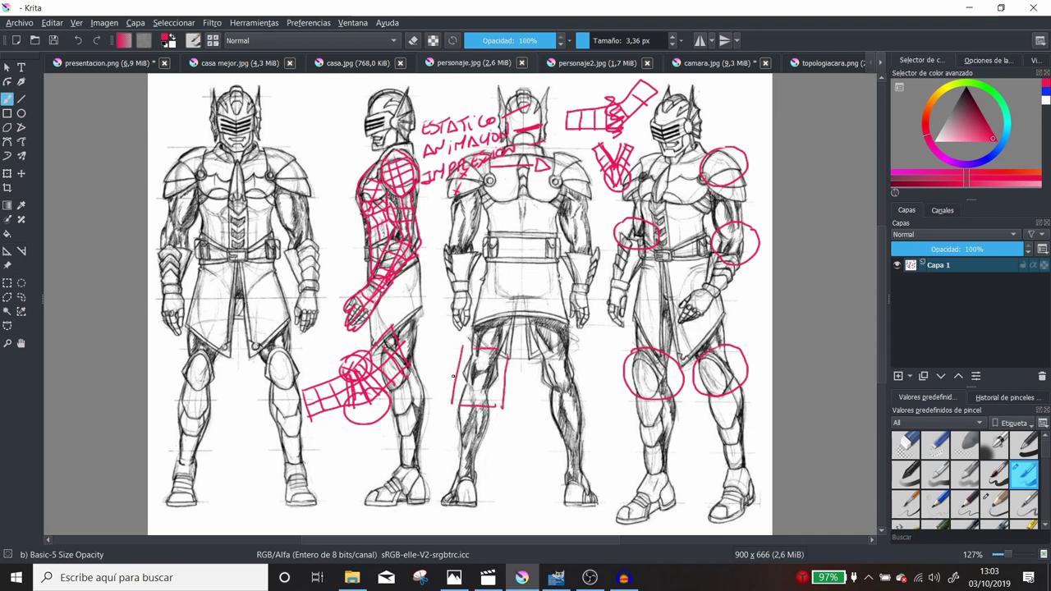
mouse_move(353, 157)
left_mouse_down()
mouse_move(358, 171)
mouse_move(346, 171)
mouse_move(356, 171)
left_mouse_up()
mouse_move(444, 345)
left_mouse_down()
mouse_move(453, 339)
mouse_move(451, 355)
left_mouse_up()
mouse_move(449, 342)
left_mouse_down()
mouse_move(440, 359)
mouse_move(448, 340)
left_mouse_up()
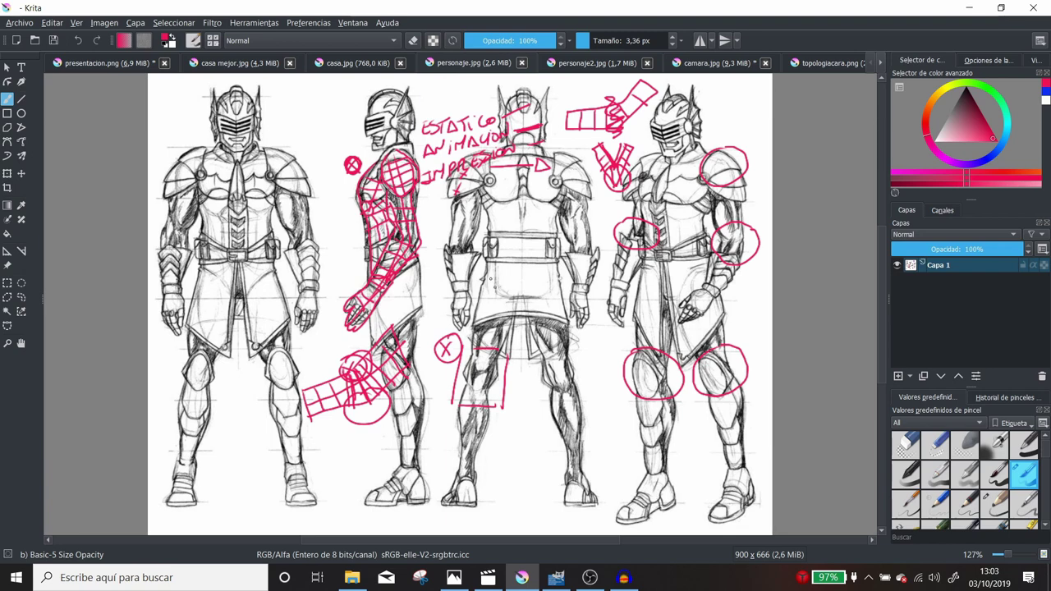
Outline the back figure's torso in red and hatch it
mouse_move(479, 197)
left_mouse_down()
mouse_move(486, 220)
mouse_move(538, 225)
mouse_move(569, 185)
left_mouse_up()
mouse_move(479, 164)
left_mouse_down()
mouse_move(481, 197)
mouse_move(521, 155)
mouse_move(561, 189)
left_mouse_up()
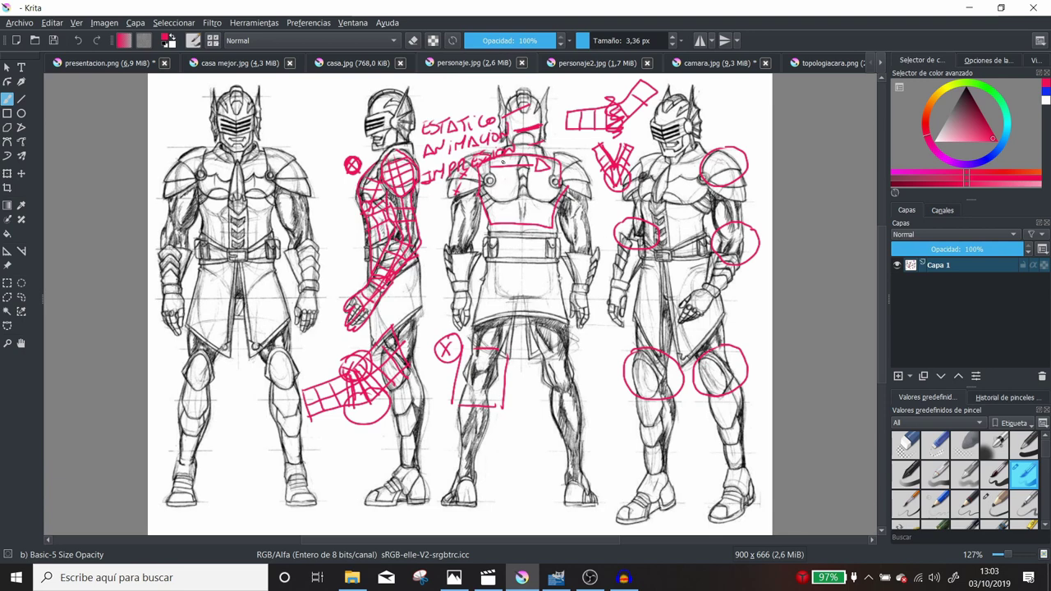
left_click_drag(504, 162, 483, 220)
mouse_move(538, 159)
left_mouse_down()
mouse_move(516, 225)
mouse_move(531, 230)
mouse_move(553, 205)
left_mouse_up()
left_click_drag(490, 194, 559, 192)
left_click_drag(492, 176, 562, 170)
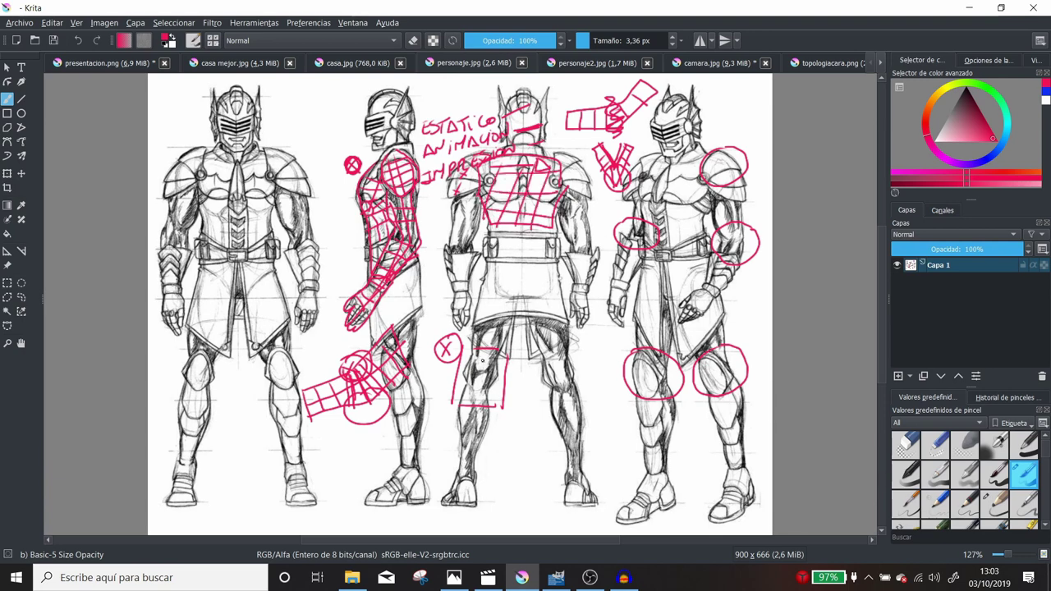
Mark the back figure's leg with short lines and loop the IMPRESION text
left_click_drag(470, 358, 496, 359)
mouse_move(462, 402)
left_mouse_down()
mouse_move(487, 402)
mouse_move(486, 382)
left_mouse_up()
mouse_move(525, 146)
left_mouse_down()
mouse_move(431, 198)
mouse_move(468, 148)
mouse_move(511, 139)
left_mouse_up()
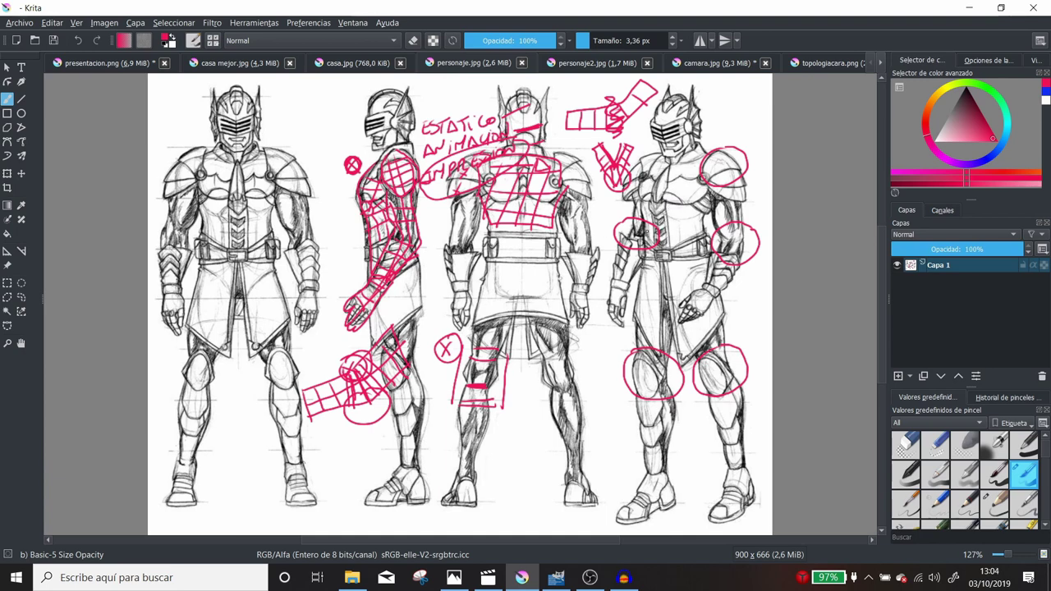
Mark the right figure's chest, outline the left figure's shoulder pad, and add a check mark above
left_click_drag(663, 169, 662, 176)
left_click_drag(264, 152, 269, 171)
left_click_drag(271, 174, 305, 179)
mouse_move(285, 121)
left_mouse_down()
mouse_move(302, 129)
mouse_move(321, 173)
mouse_move(293, 154)
mouse_move(278, 176)
mouse_move(308, 162)
mouse_move(284, 179)
mouse_move(319, 198)
left_mouse_up()
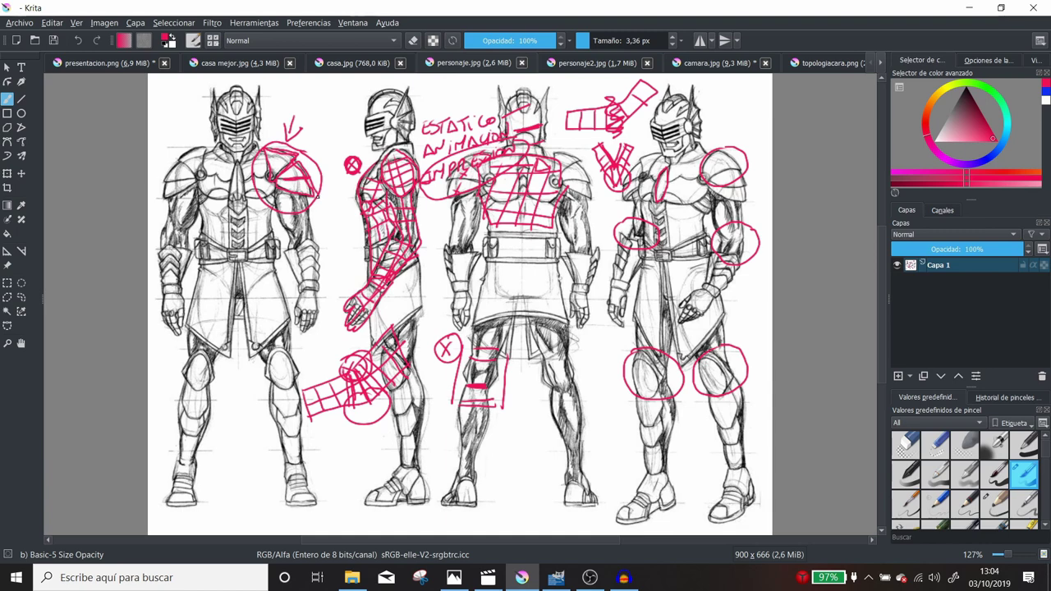
Hatch the left figure's circled shoulder pad with red strokes
mouse_move(272, 170)
left_mouse_down()
mouse_move(275, 149)
mouse_move(273, 177)
mouse_move(304, 164)
mouse_move(288, 179)
mouse_move(308, 182)
mouse_move(287, 165)
mouse_move(295, 197)
mouse_move(288, 153)
left_mouse_up()
left_click_drag(288, 182, 301, 165)
left_click_drag(300, 194, 307, 178)
Circle the check mark, draw an X above ESTATICO, and curve a stroke in the right shoulder circle
mouse_move(297, 105)
left_mouse_down()
mouse_move(279, 135)
mouse_move(313, 118)
mouse_move(291, 113)
left_mouse_up()
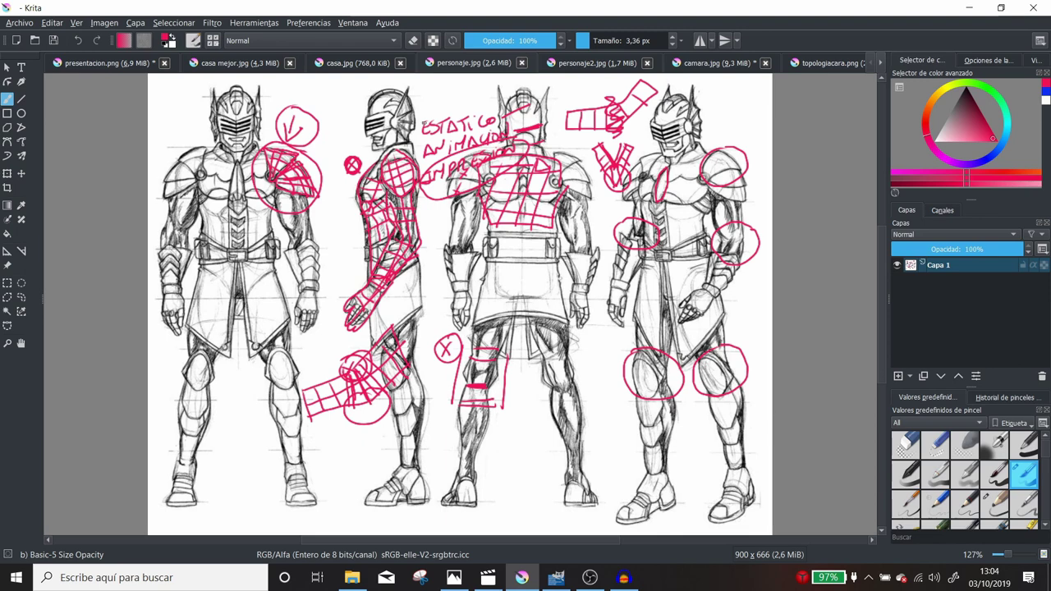
mouse_move(455, 105)
left_mouse_down()
mouse_move(440, 120)
mouse_move(456, 120)
left_mouse_up()
mouse_move(699, 185)
left_mouse_down()
mouse_move(739, 169)
mouse_move(720, 156)
mouse_move(745, 170)
mouse_move(747, 201)
left_mouse_up()
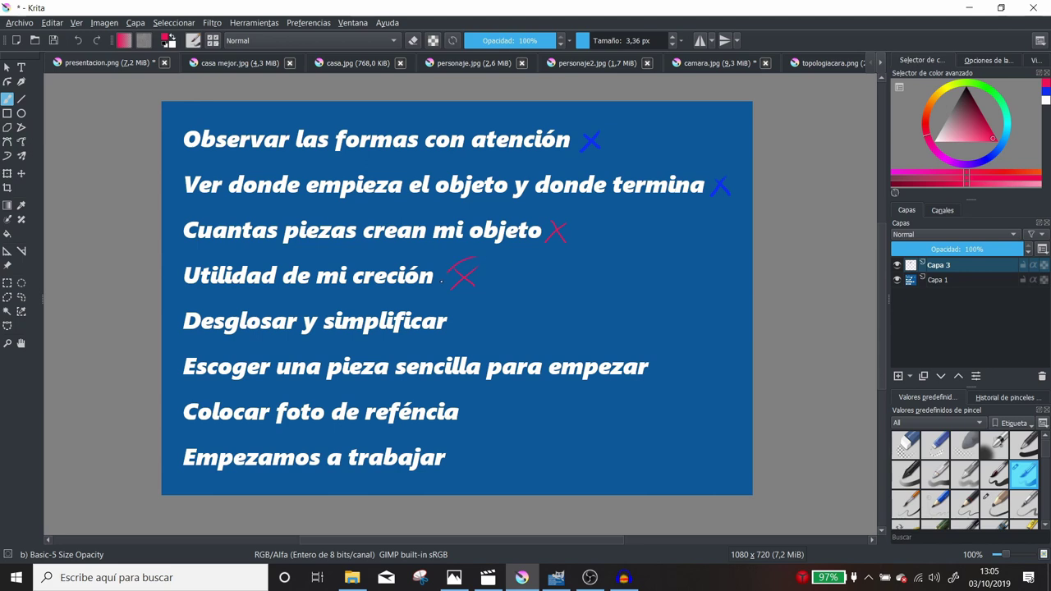
Loop the Utilidad de mi creción X, then on camara.jpg hide Capa 4 and add a Pencil-3 Large 4B layer
left_click_drag(442, 281, 473, 264)
left_click(595, 66)
left_click(704, 66)
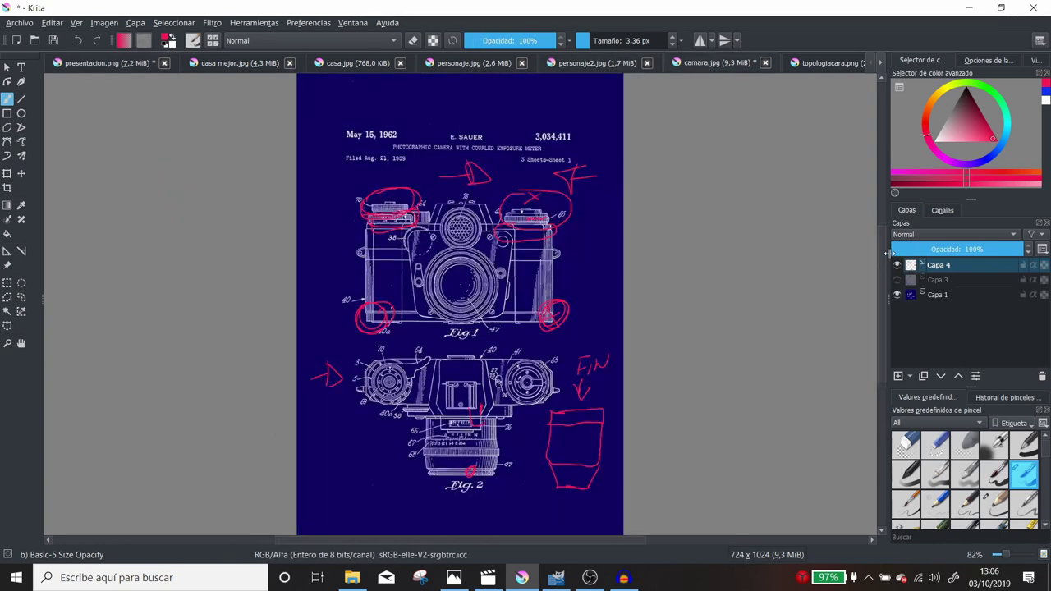
left_click(897, 265)
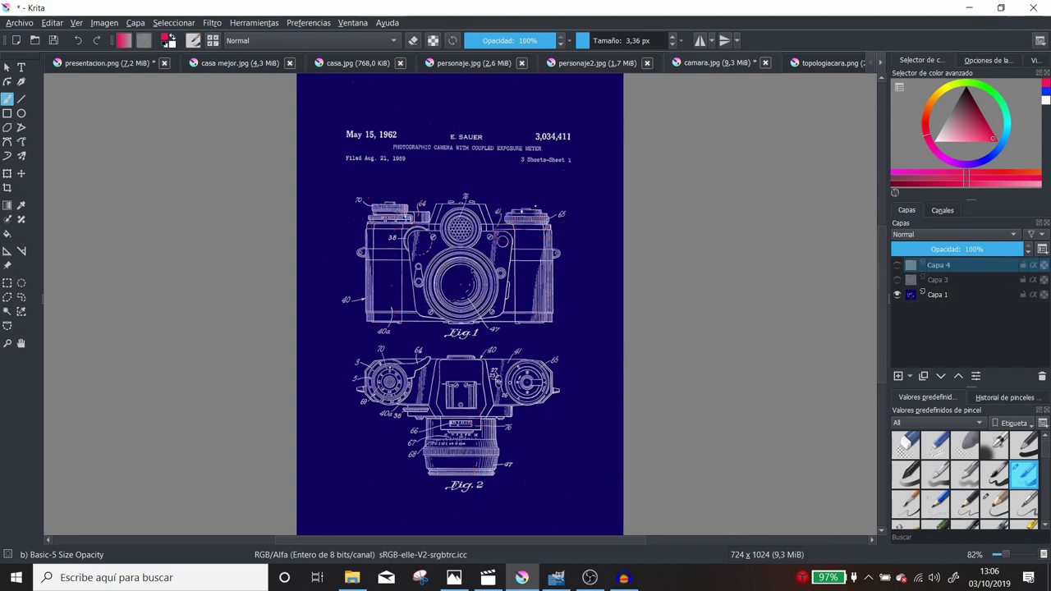
left_click(548, 205)
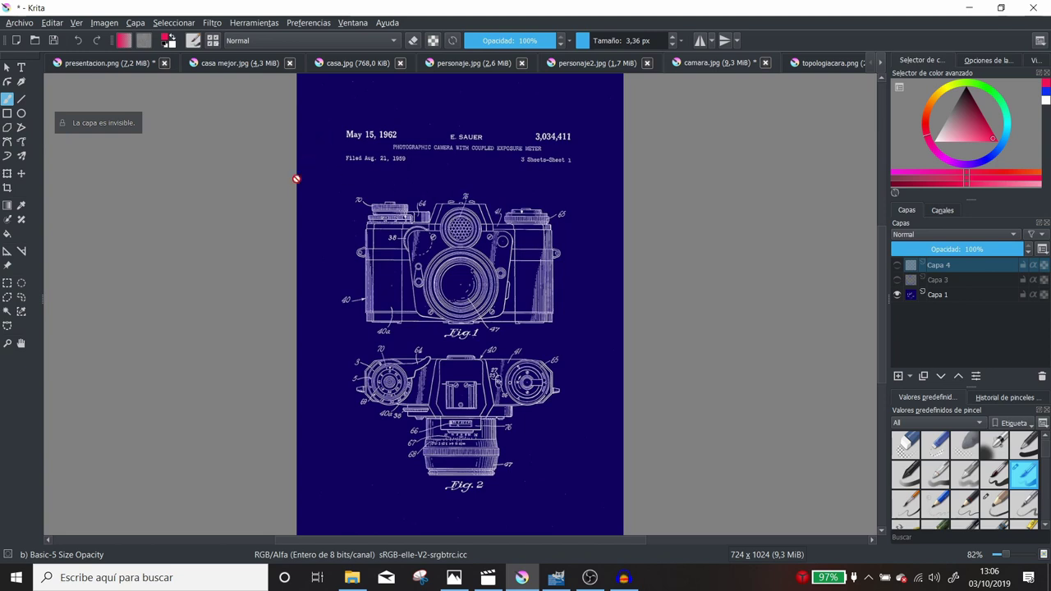
key("Insert")
key("slash")
left_click_drag(566, 200, 582, 189)
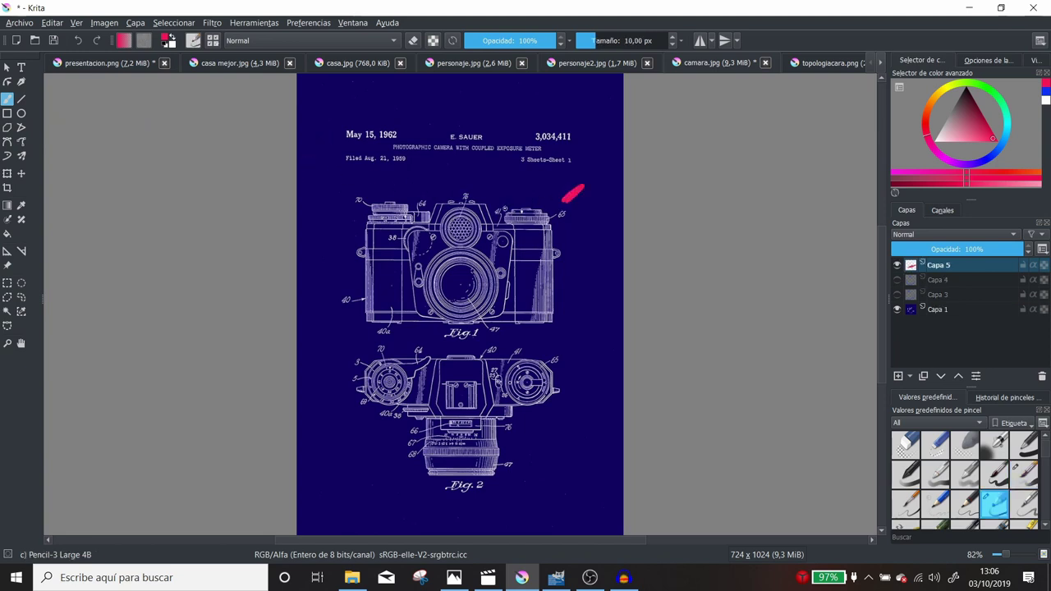
Circle the camera's dials, meter window, lenses, body, and the part near label 64
mouse_move(504, 205)
left_mouse_down()
mouse_move(517, 226)
mouse_move(556, 215)
mouse_move(513, 212)
left_mouse_up()
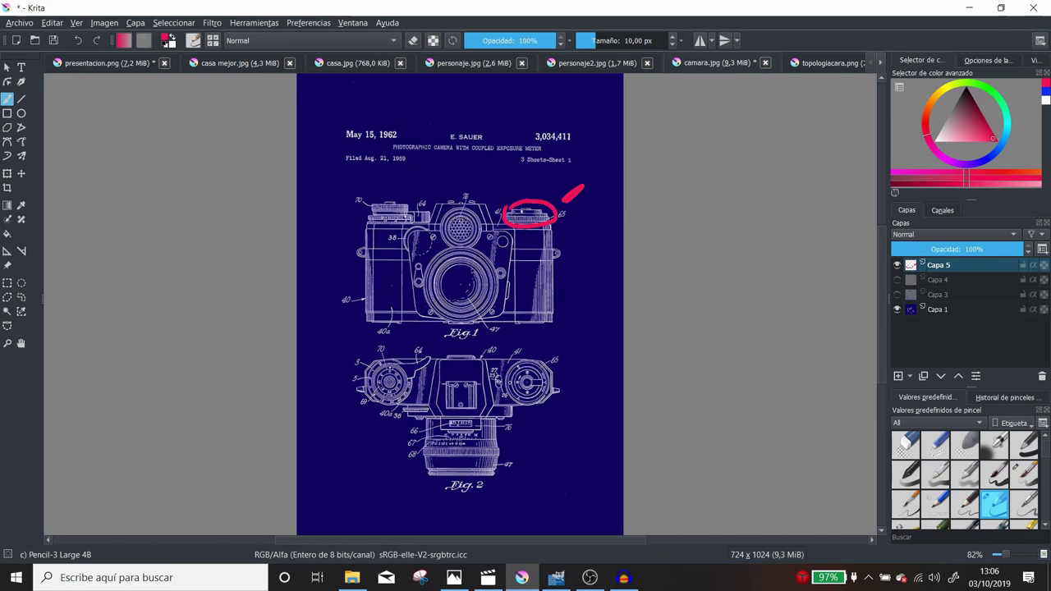
left_click_drag(450, 216, 451, 212)
mouse_move(473, 247)
left_mouse_down()
mouse_move(434, 265)
mouse_move(494, 269)
mouse_move(432, 272)
mouse_move(447, 255)
left_mouse_up()
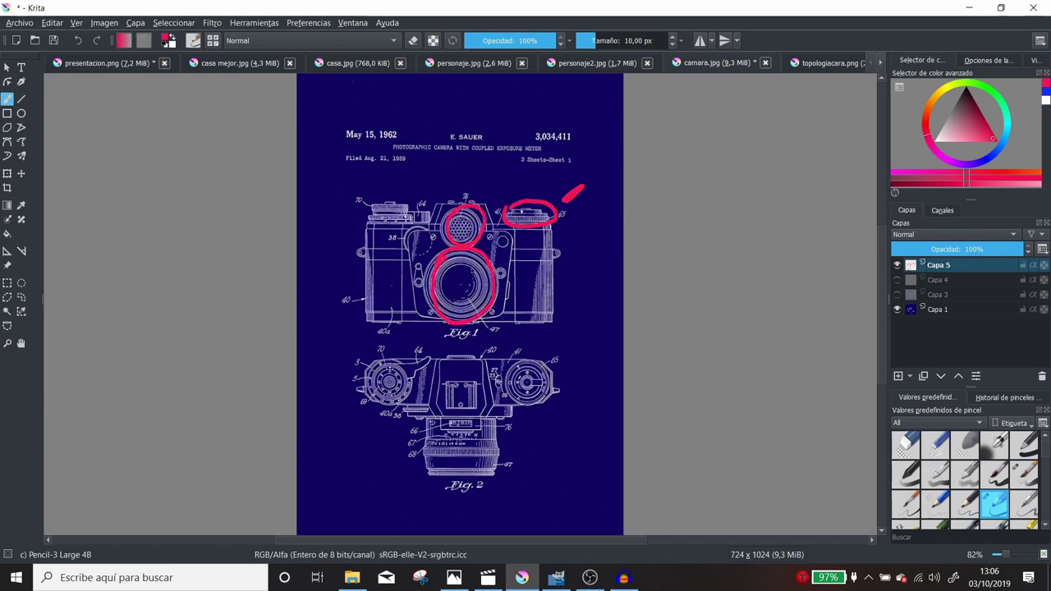
mouse_move(430, 419)
left_mouse_down()
mouse_move(511, 443)
mouse_move(438, 490)
mouse_move(422, 419)
mouse_move(437, 411)
left_mouse_up()
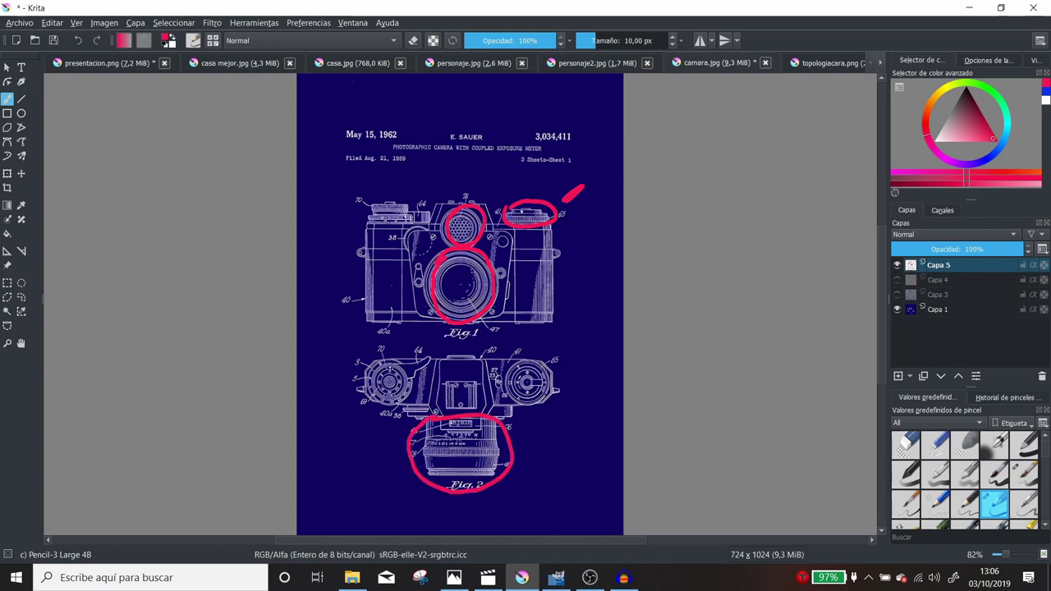
mouse_move(367, 211)
left_mouse_down()
mouse_move(422, 202)
mouse_move(365, 227)
mouse_move(421, 205)
mouse_move(437, 235)
left_mouse_up()
mouse_move(364, 228)
left_mouse_down()
mouse_move(444, 321)
mouse_move(580, 279)
mouse_move(560, 220)
left_mouse_up()
mouse_move(427, 352)
left_mouse_down()
mouse_move(398, 366)
mouse_move(411, 381)
left_mouse_up()
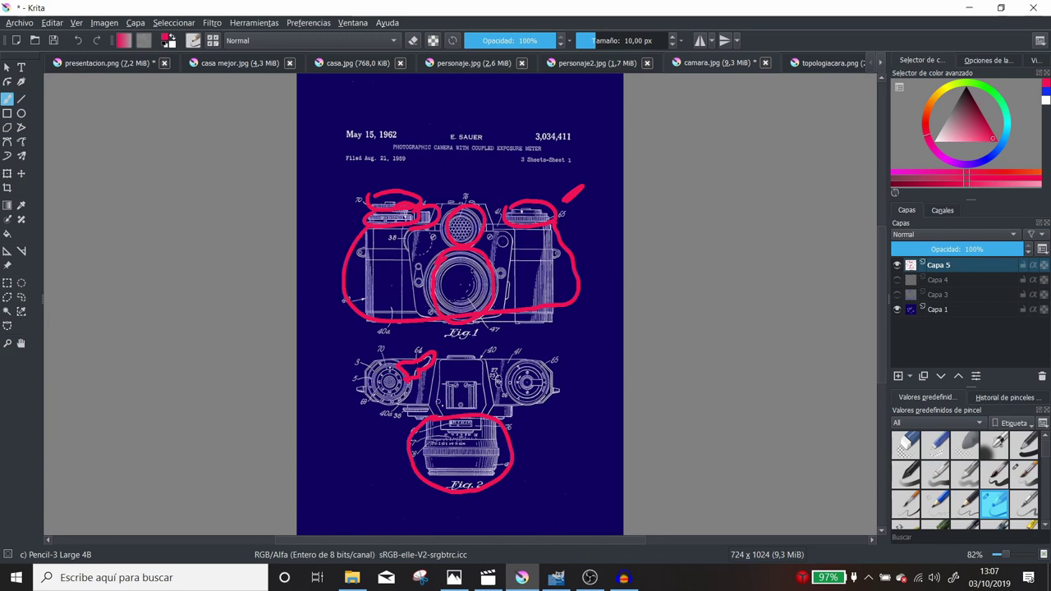
left_click(124, 63)
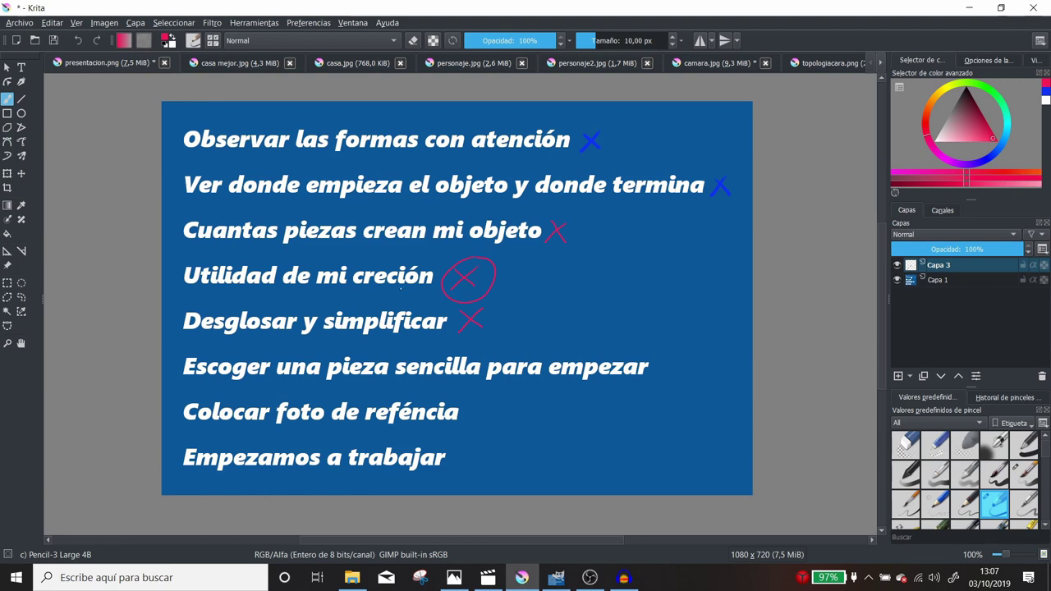
Circle the X beside Desglosar y simplificar and write 1H–10 beside the checklist
left_click_drag(486, 301, 488, 303)
mouse_move(582, 251)
left_mouse_down()
mouse_move(591, 241)
mouse_move(591, 268)
left_mouse_up()
left_click_drag(610, 246, 609, 268)
left_click_drag(610, 257, 624, 255)
mouse_move(624, 244)
left_mouse_down()
mouse_move(625, 268)
mouse_move(655, 265)
left_mouse_up()
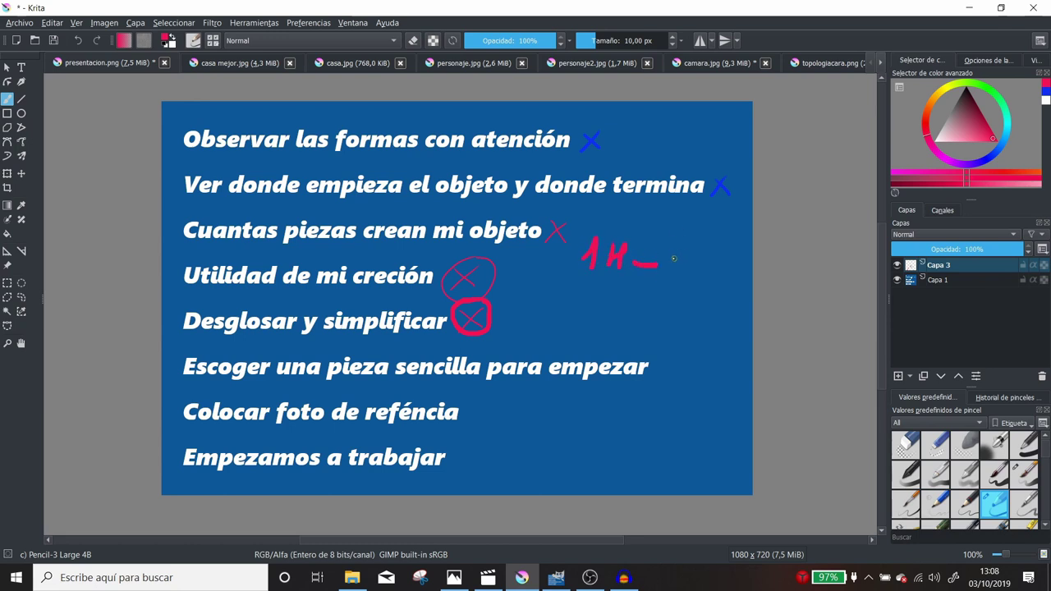
mouse_move(671, 264)
left_mouse_down()
mouse_move(685, 242)
mouse_move(680, 268)
mouse_move(694, 255)
left_mouse_up()
Write 2H→8 and 3H→7 below it, then add and scribble out a stray 1H
mouse_move(581, 288)
left_mouse_down()
mouse_move(584, 305)
mouse_move(599, 304)
left_mouse_up()
mouse_move(608, 285)
left_mouse_down()
mouse_move(605, 306)
mouse_move(658, 297)
mouse_move(658, 307)
mouse_move(692, 311)
mouse_move(700, 290)
left_mouse_up()
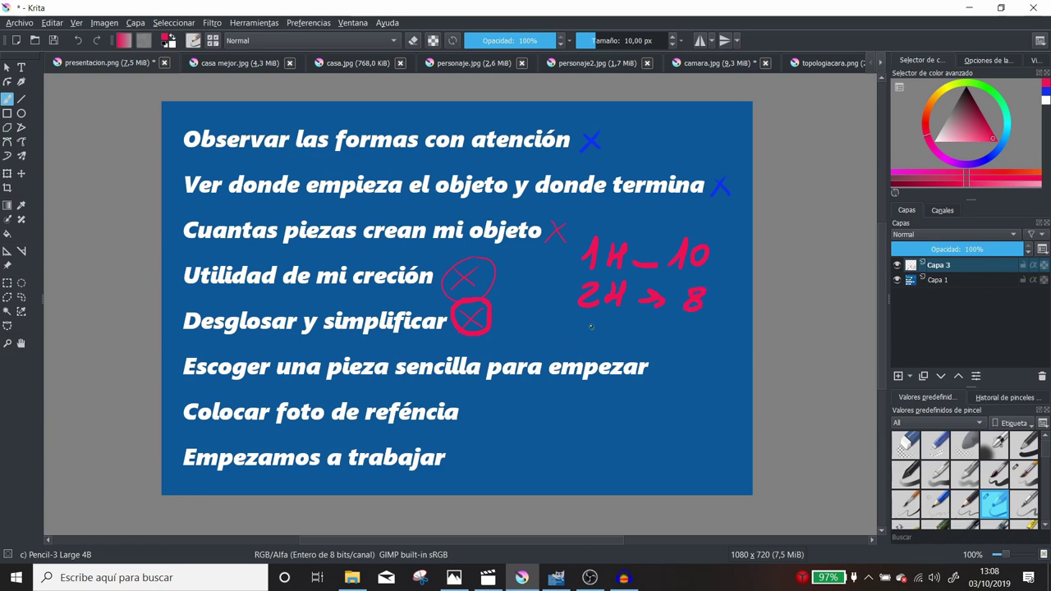
mouse_move(584, 320)
left_mouse_down()
mouse_move(599, 332)
mouse_move(582, 347)
mouse_move(608, 341)
left_mouse_up()
mouse_move(608, 337)
left_mouse_down()
mouse_move(625, 334)
mouse_move(619, 348)
left_mouse_up()
mouse_move(636, 337)
left_mouse_down()
mouse_move(649, 346)
mouse_move(605, 350)
left_mouse_up()
mouse_move(682, 329)
left_mouse_down()
mouse_move(687, 351)
mouse_move(700, 340)
mouse_move(715, 355)
mouse_move(662, 346)
left_mouse_up()
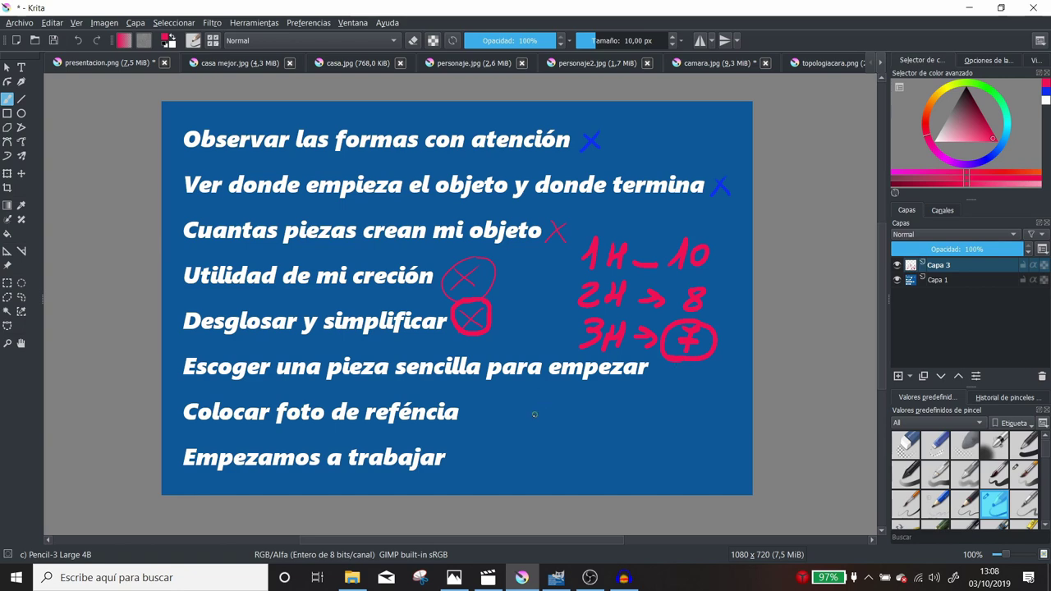
mouse_move(530, 271)
left_mouse_down()
mouse_move(528, 294)
mouse_move(582, 276)
left_mouse_up()
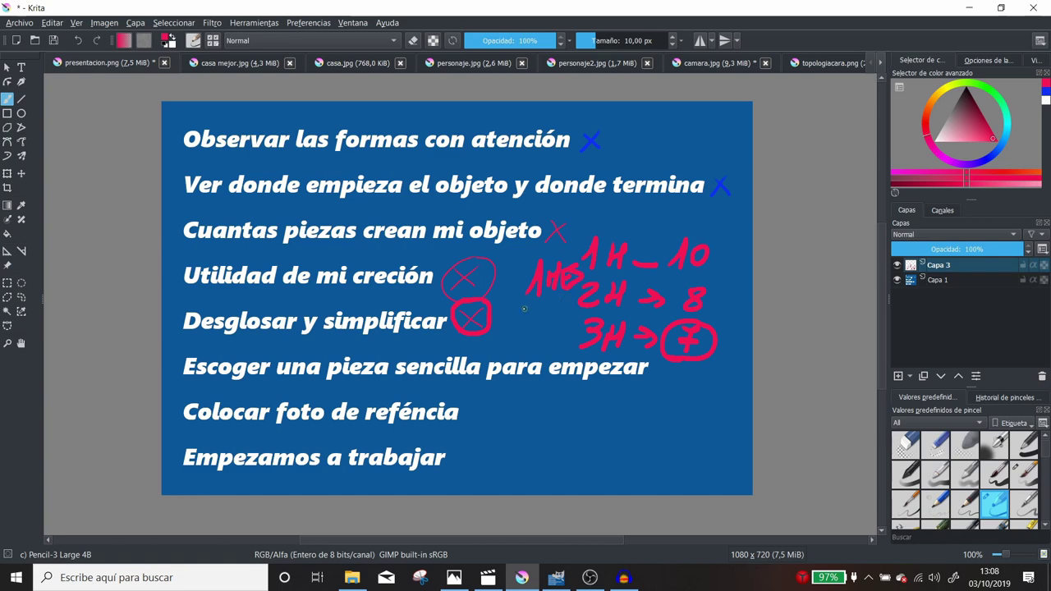
left_click_drag(523, 310, 579, 287)
Draw red lines numbered 1–4 below the empezar item and circle the first
left_click_drag(556, 400, 620, 394)
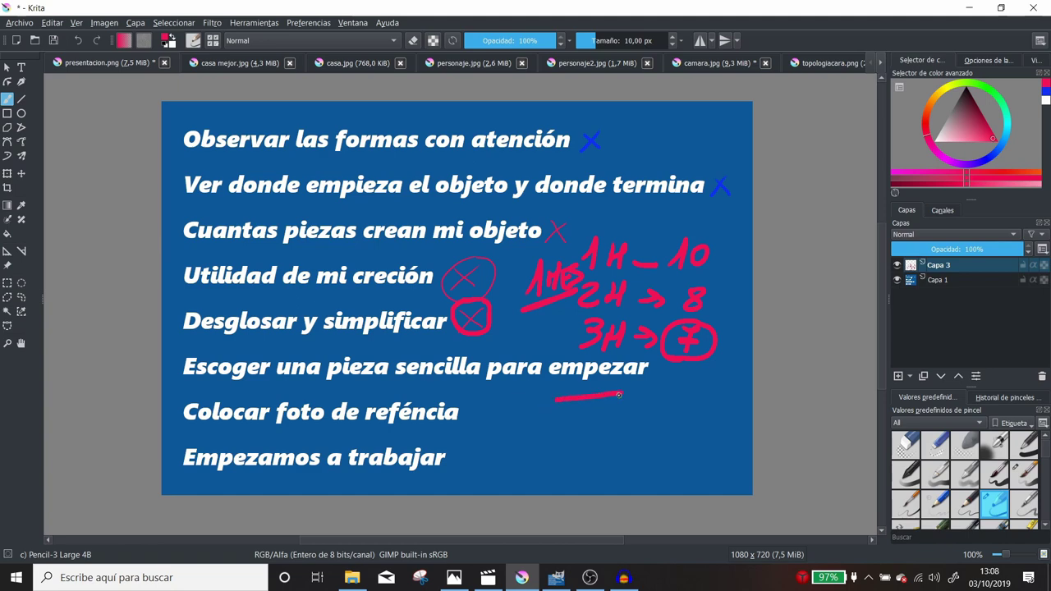
mouse_move(543, 388)
left_mouse_down()
mouse_move(551, 444)
mouse_move(639, 426)
left_mouse_up()
mouse_move(539, 459)
left_mouse_down()
mouse_move(552, 465)
mouse_move(540, 478)
mouse_move(639, 461)
left_mouse_up()
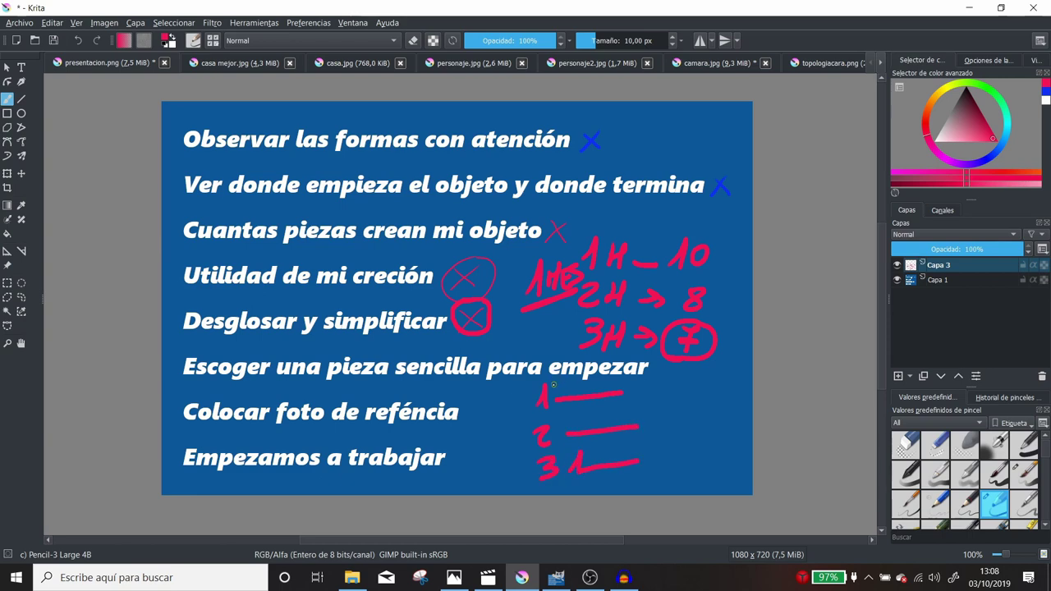
mouse_move(553, 385)
left_mouse_down()
mouse_move(627, 384)
mouse_move(675, 406)
left_mouse_up()
mouse_move(679, 391)
left_mouse_down()
mouse_move(672, 427)
mouse_move(703, 403)
mouse_move(740, 408)
left_mouse_up()
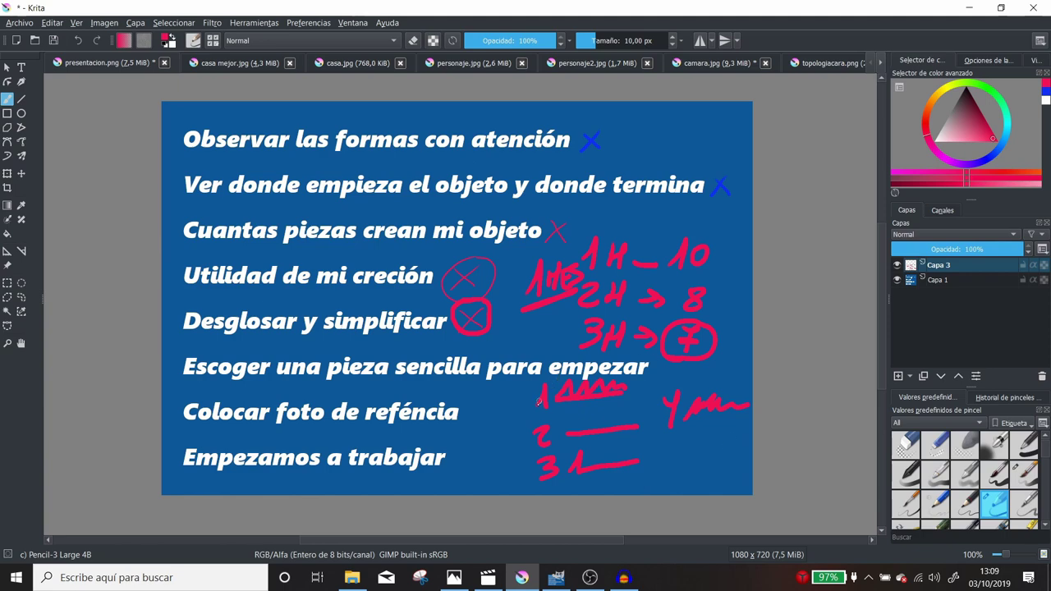
mouse_move(644, 386)
left_mouse_down()
mouse_move(629, 411)
mouse_move(642, 414)
mouse_move(617, 457)
mouse_move(530, 432)
mouse_move(560, 410)
left_mouse_up()
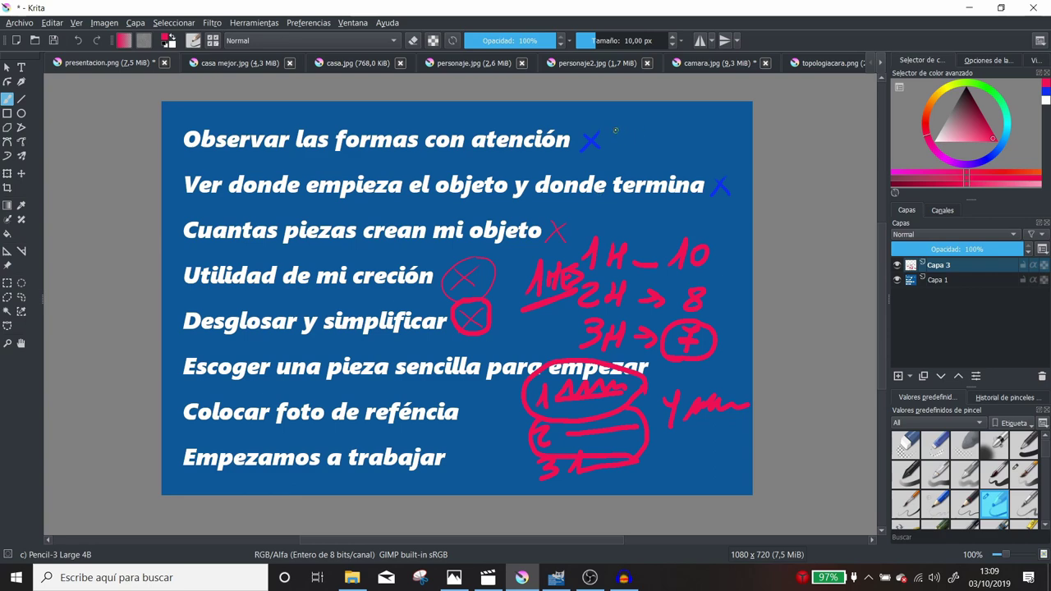
Draw a timeline above the top checklist item, label its ends, and thicken it
mouse_move(378, 110)
left_mouse_down()
mouse_move(378, 123)
mouse_move(711, 135)
left_mouse_up()
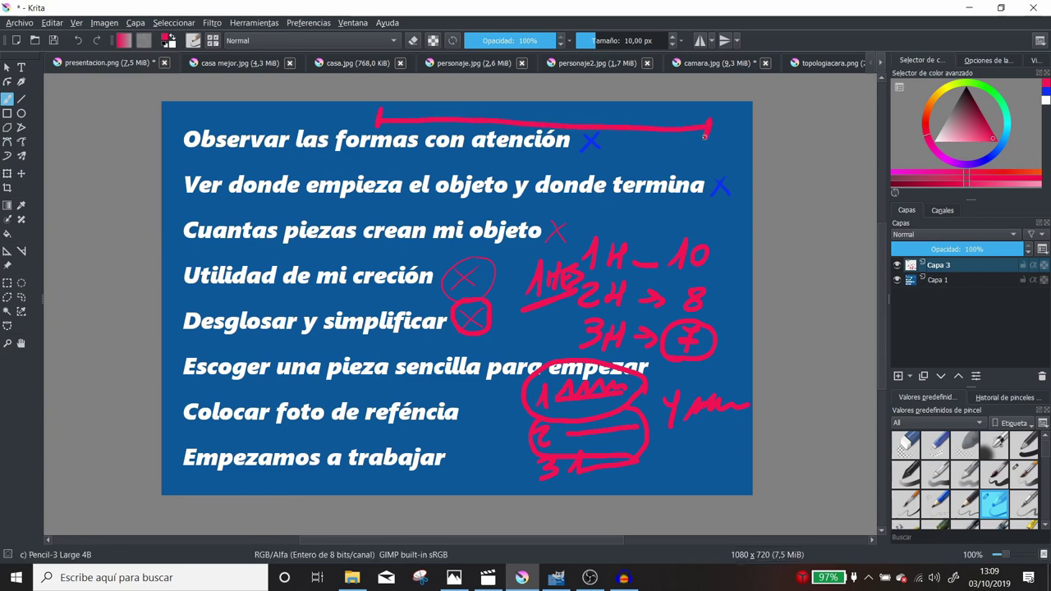
left_click_drag(346, 112, 354, 127)
mouse_move(717, 123)
left_mouse_down()
mouse_move(714, 140)
mouse_move(741, 137)
mouse_move(748, 123)
mouse_move(703, 108)
left_mouse_up()
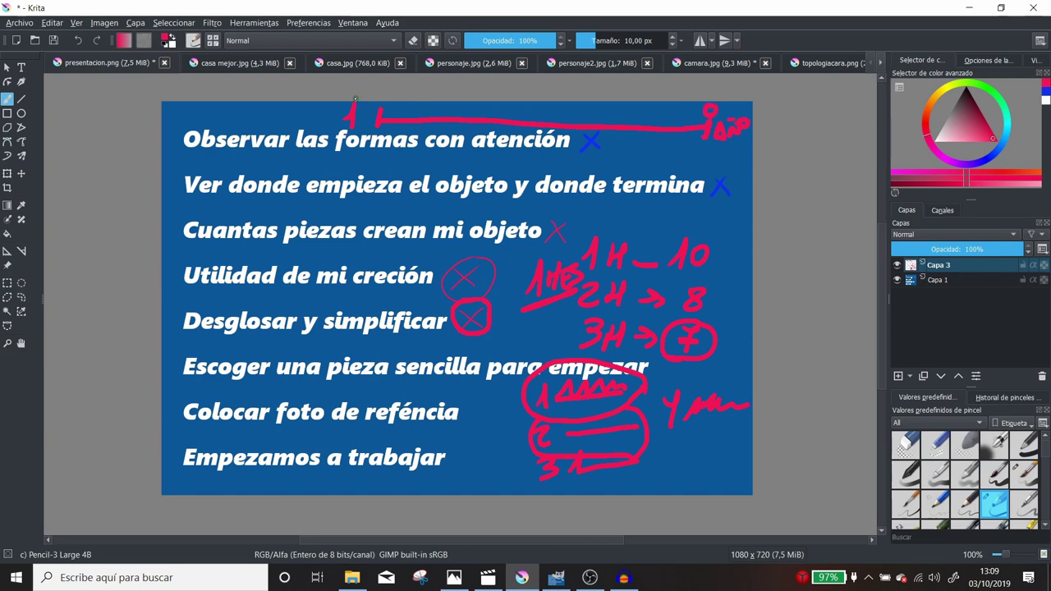
mouse_move(382, 104)
left_mouse_down()
mouse_move(375, 116)
mouse_move(426, 103)
left_mouse_up()
left_click_drag(429, 105, 518, 124)
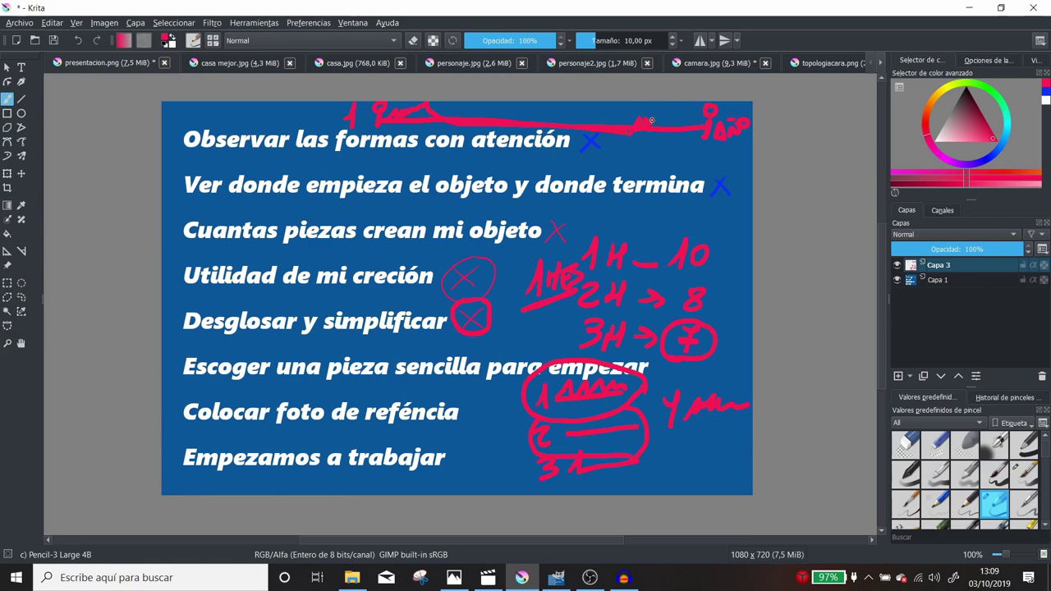
left_click_drag(652, 121, 700, 118)
Tick the first five checklist items, from Observar las formas to Desglosar y simplificar
left_click_drag(167, 137, 181, 131)
left_click_drag(165, 187, 177, 179)
left_click_drag(165, 233, 175, 226)
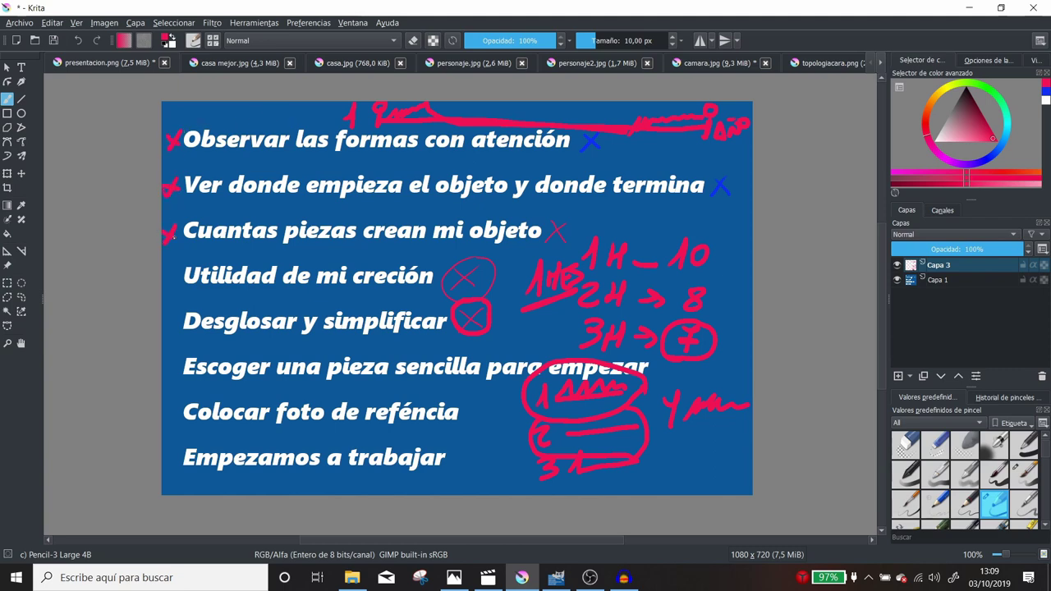
left_click_drag(164, 280, 176, 271)
left_click_drag(169, 324, 180, 314)
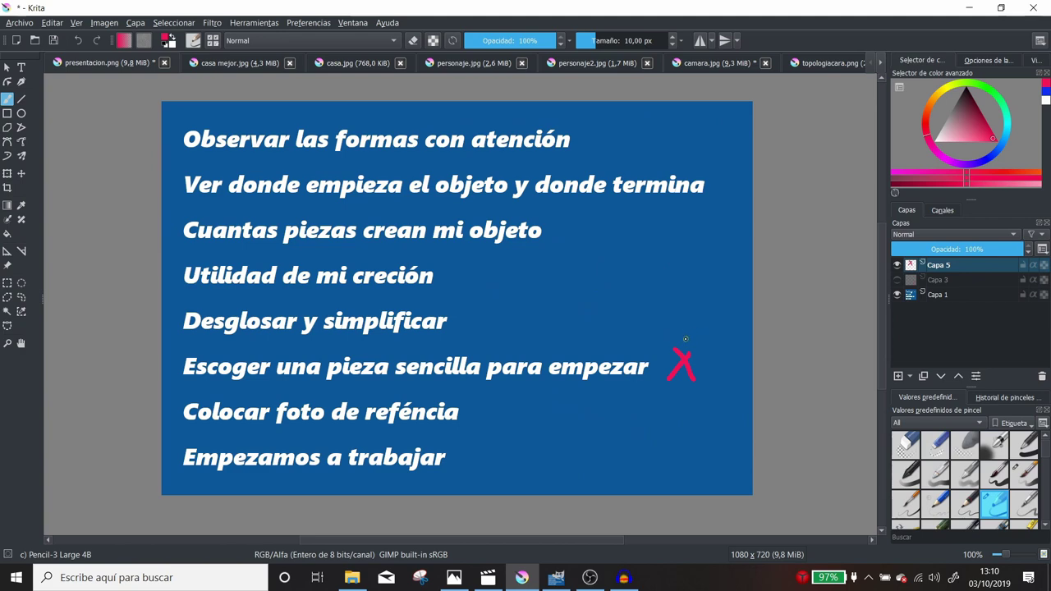
On camara.jpg, circle the top-left knob and draw arrows at Fig. 2 and across the top
left_click(706, 63)
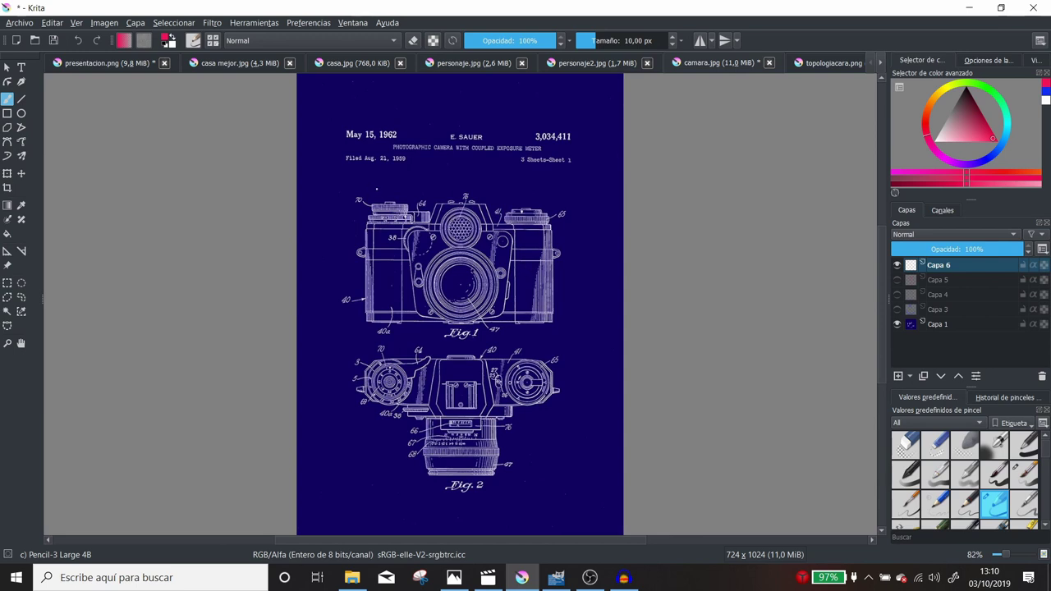
mouse_move(376, 196)
left_mouse_down()
mouse_move(393, 194)
mouse_move(371, 200)
left_mouse_up()
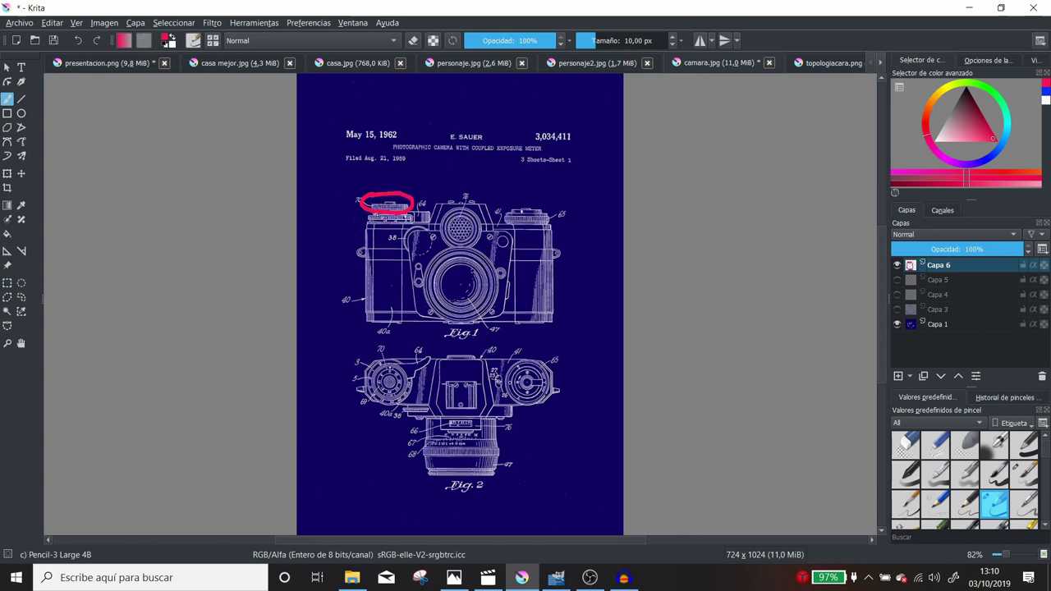
left_click_drag(359, 214, 348, 205)
mouse_move(355, 348)
left_mouse_down()
mouse_move(345, 365)
mouse_move(364, 358)
left_mouse_up()
mouse_move(368, 177)
left_mouse_down()
mouse_move(564, 168)
mouse_move(565, 179)
mouse_move(583, 179)
mouse_move(562, 183)
left_mouse_up()
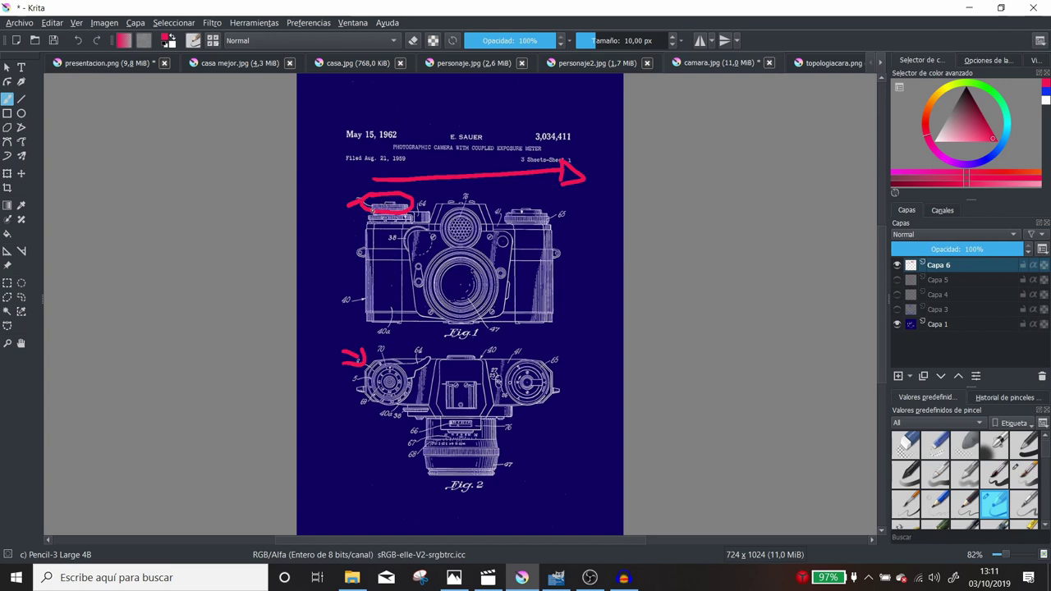
Loop the top knob, outline the body top and top-right dial, and mark an X left of the arrow
left_click_drag(373, 220, 406, 216)
left_click_drag(371, 218, 405, 217)
mouse_move(371, 225)
left_mouse_down()
mouse_move(424, 224)
mouse_move(363, 274)
mouse_move(486, 224)
mouse_move(437, 198)
mouse_move(415, 232)
left_mouse_up()
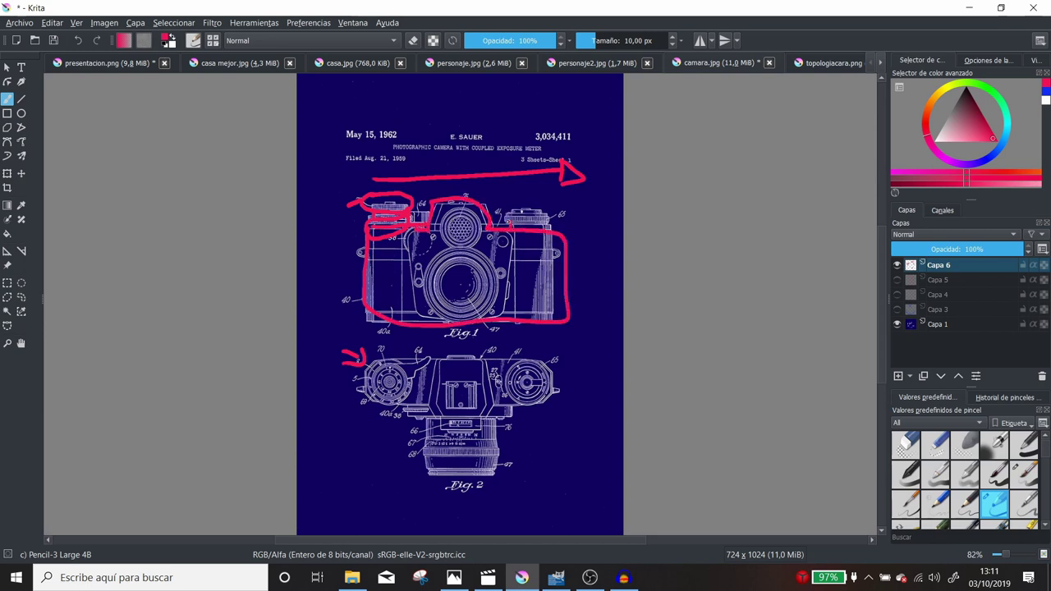
mouse_move(506, 229)
left_mouse_down()
mouse_move(549, 226)
mouse_move(532, 215)
left_mouse_up()
left_click_drag(371, 168, 372, 191)
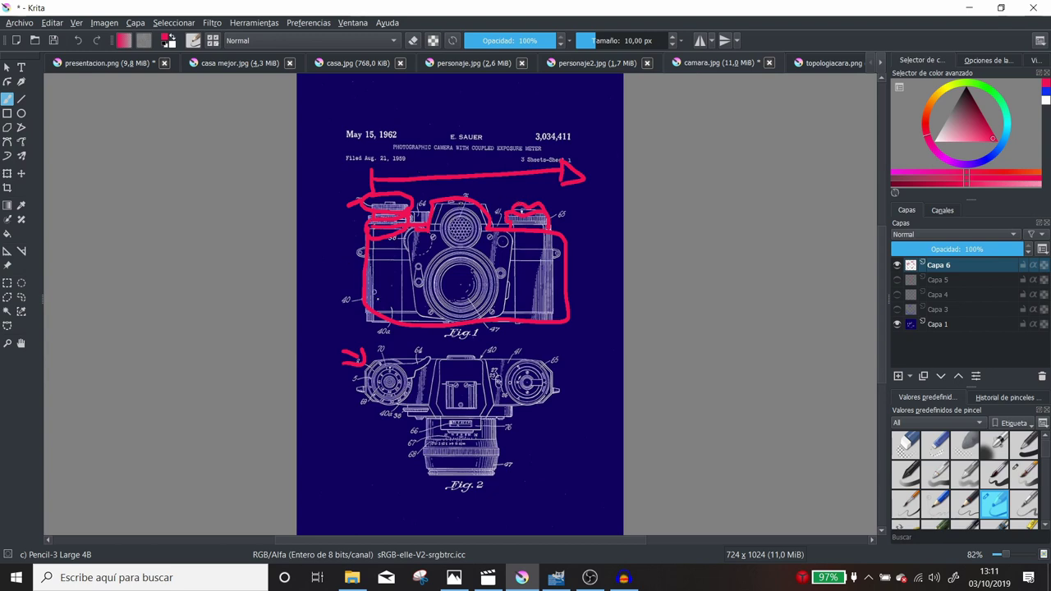
mouse_move(335, 172)
left_mouse_down()
mouse_move(324, 191)
mouse_move(340, 191)
mouse_move(350, 215)
left_mouse_up()
Mark x's on the camera body and beside the knob, circle the lens, and reinforce the Fig. 2 arrow
left_click_drag(383, 280, 394, 290)
left_click_drag(393, 279, 382, 291)
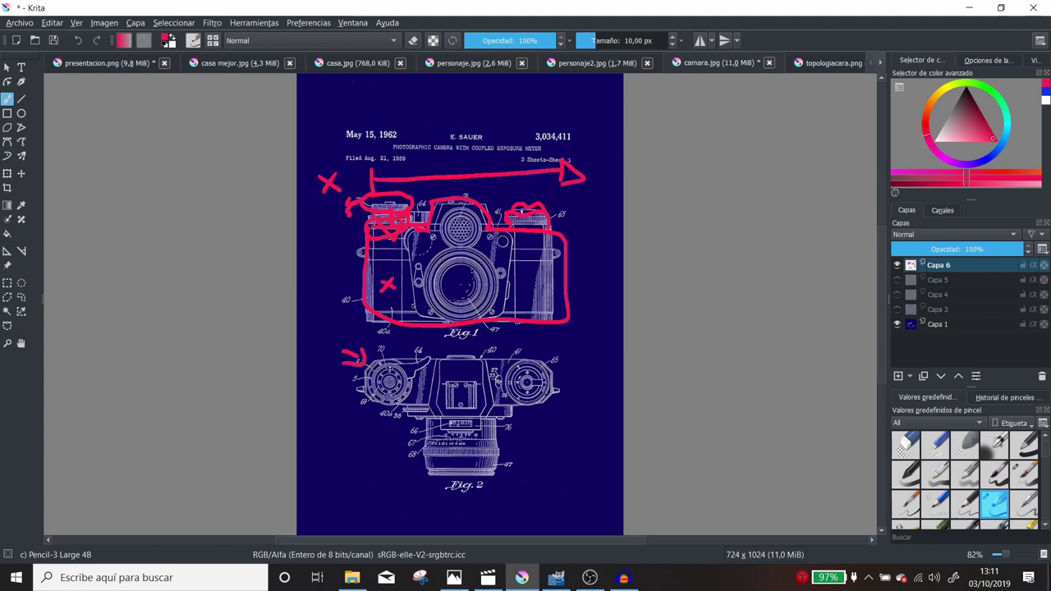
left_click_drag(450, 257, 443, 261)
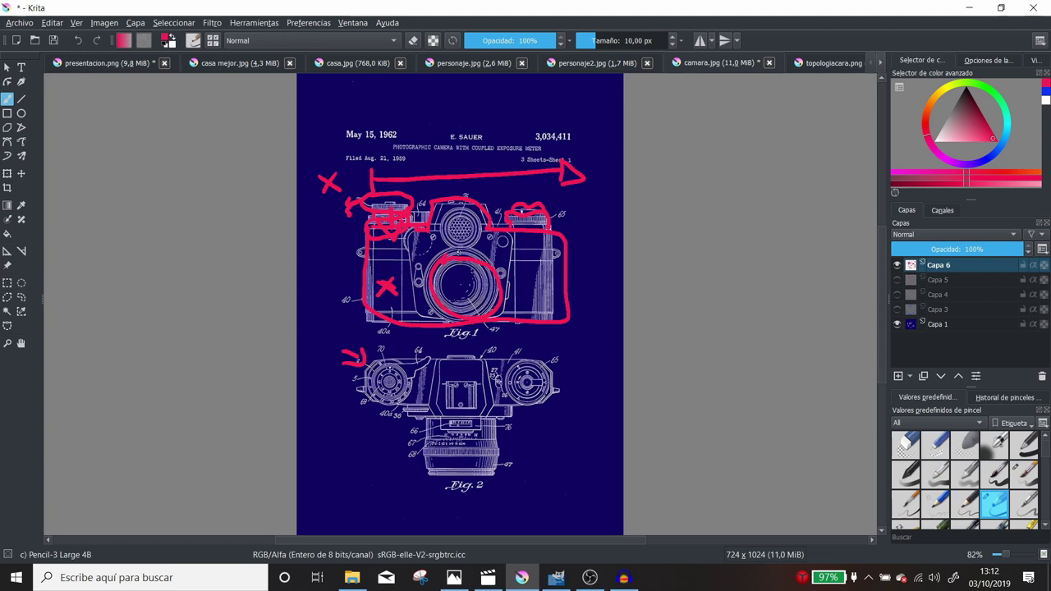
mouse_move(329, 199)
left_mouse_down()
mouse_move(342, 212)
mouse_move(330, 212)
left_mouse_up()
mouse_move(317, 338)
left_mouse_down()
mouse_move(352, 337)
mouse_move(358, 348)
left_mouse_up()
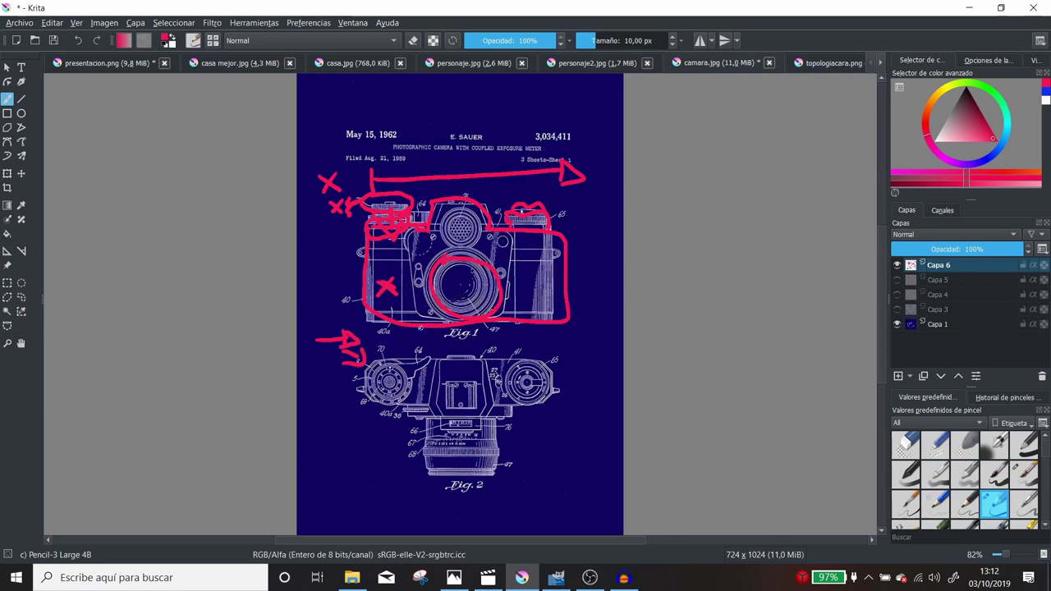
Back on the slide, draw a red X beside Colocar foto de refência
key("ctrl+Tab")
left_click_drag(483, 402, 505, 428)
left_click_drag(502, 401, 481, 430)
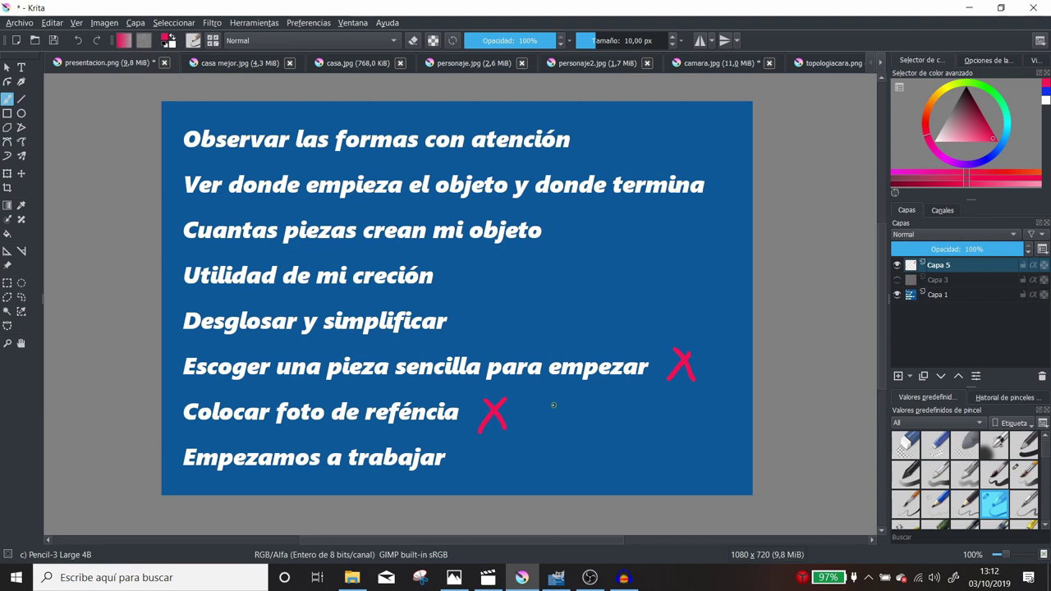
Sketch two overlapping rectangles beside the new cross, add layer Capa 6, and hide Capa 1
left_click_drag(555, 388, 555, 440)
mouse_move(555, 388)
left_mouse_down()
mouse_move(615, 388)
mouse_move(617, 448)
mouse_move(556, 437)
left_mouse_up()
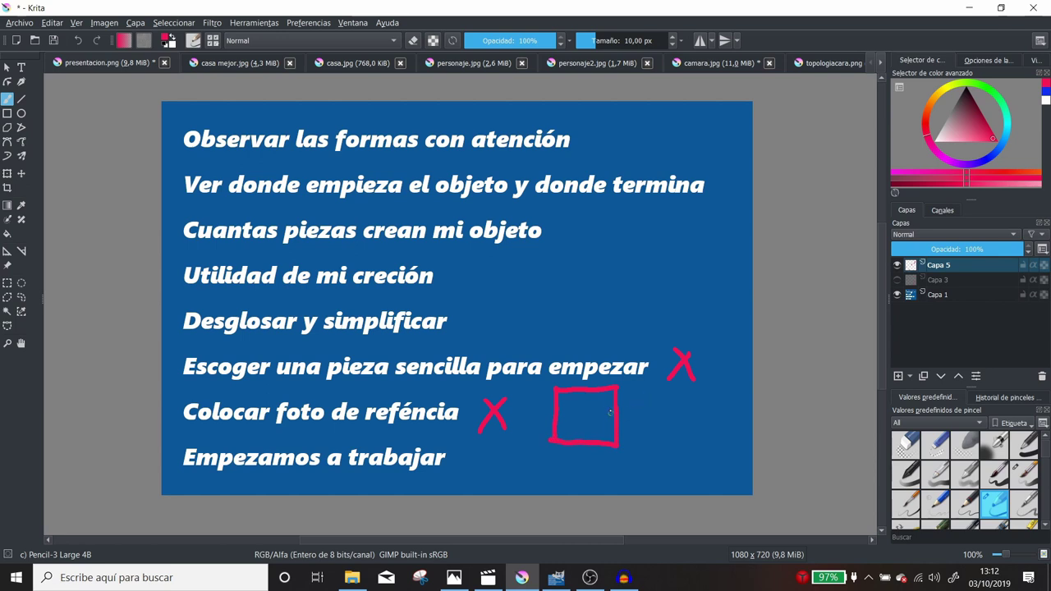
left_click_drag(583, 410, 584, 462)
mouse_move(583, 411)
left_mouse_down()
mouse_move(667, 407)
mouse_move(666, 451)
mouse_move(614, 465)
mouse_move(588, 456)
left_mouse_up()
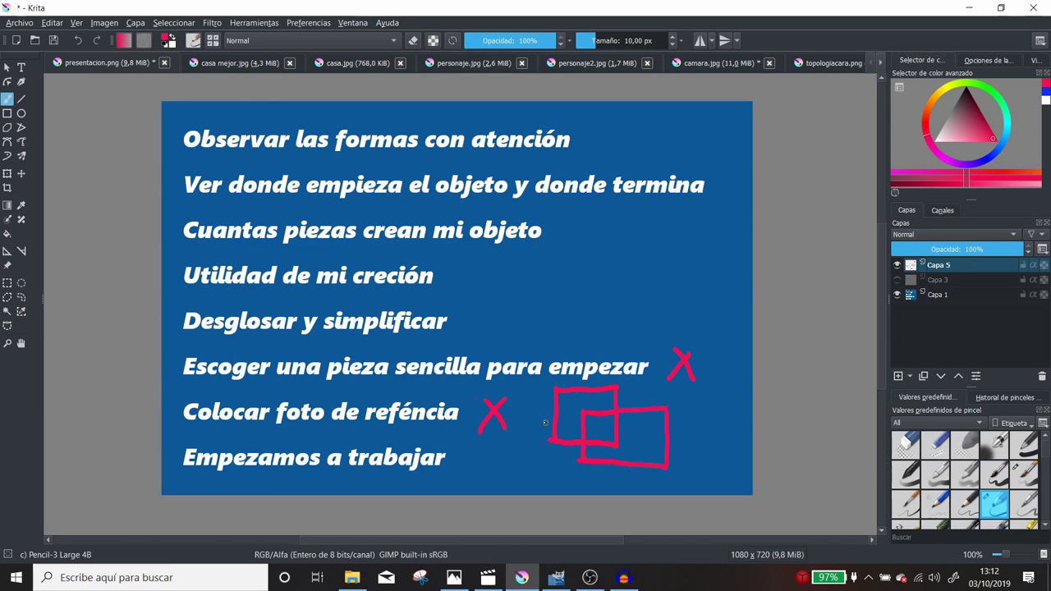
mouse_move(539, 417)
left_mouse_down()
mouse_move(538, 400)
mouse_move(575, 402)
left_mouse_up()
left_click(898, 375)
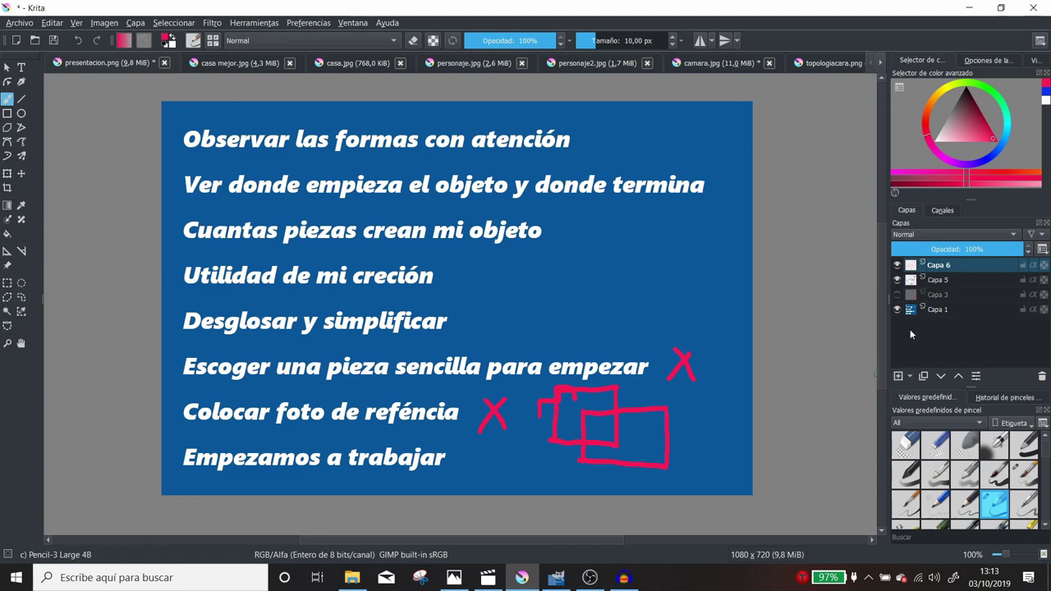
left_click(897, 310)
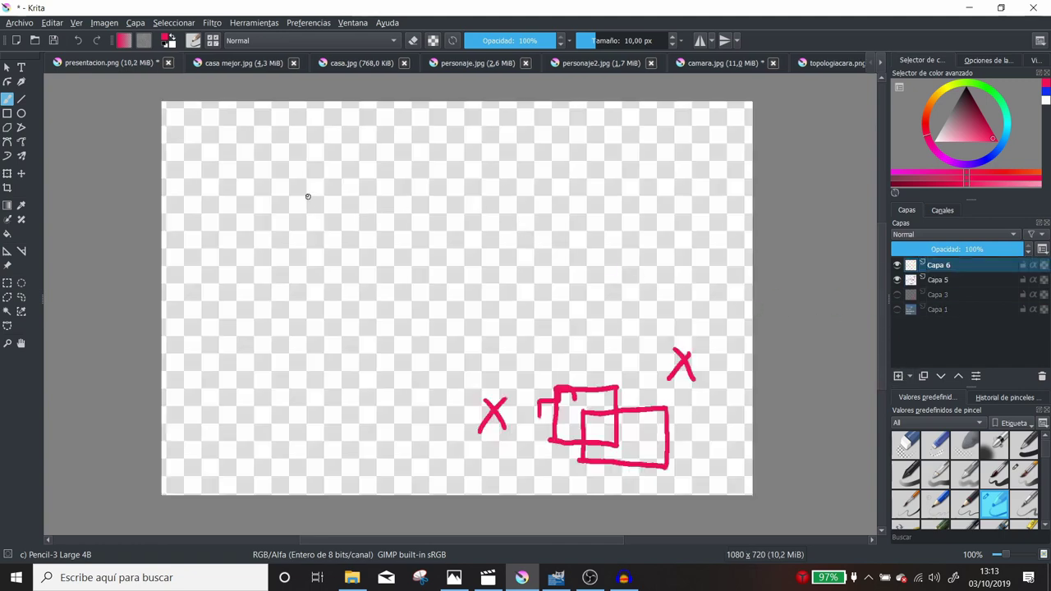
Draw two large overlapping red rectangles on Capa 6
left_click_drag(318, 166, 321, 336)
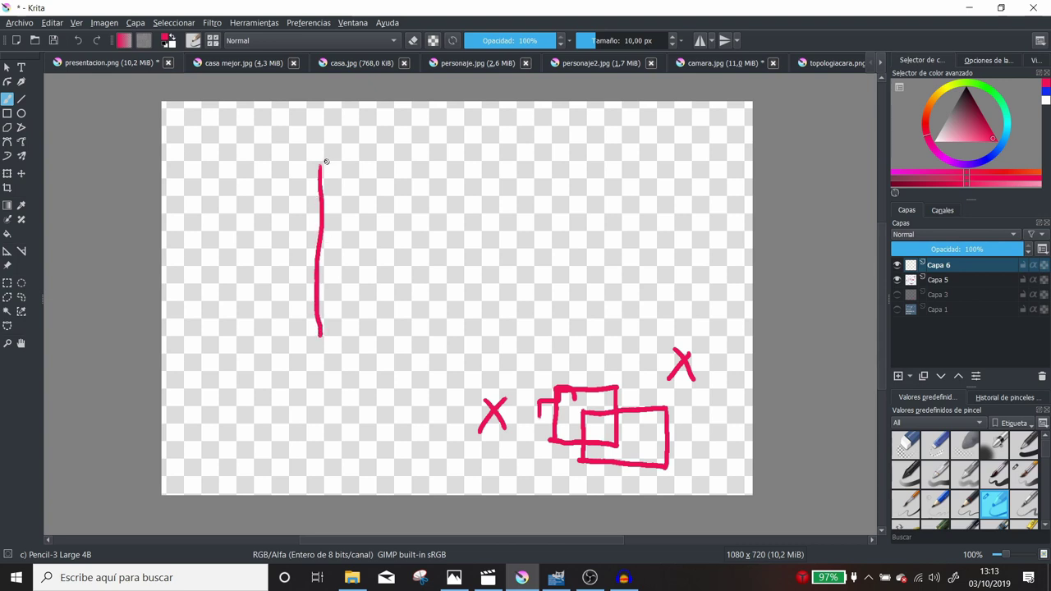
mouse_move(319, 165)
left_mouse_down()
mouse_move(634, 168)
mouse_move(628, 359)
mouse_move(306, 338)
left_mouse_up()
left_click_drag(423, 207, 417, 392)
mouse_move(424, 211)
left_mouse_down()
mouse_move(189, 206)
mouse_move(198, 328)
mouse_move(310, 393)
mouse_move(433, 395)
left_mouse_up()
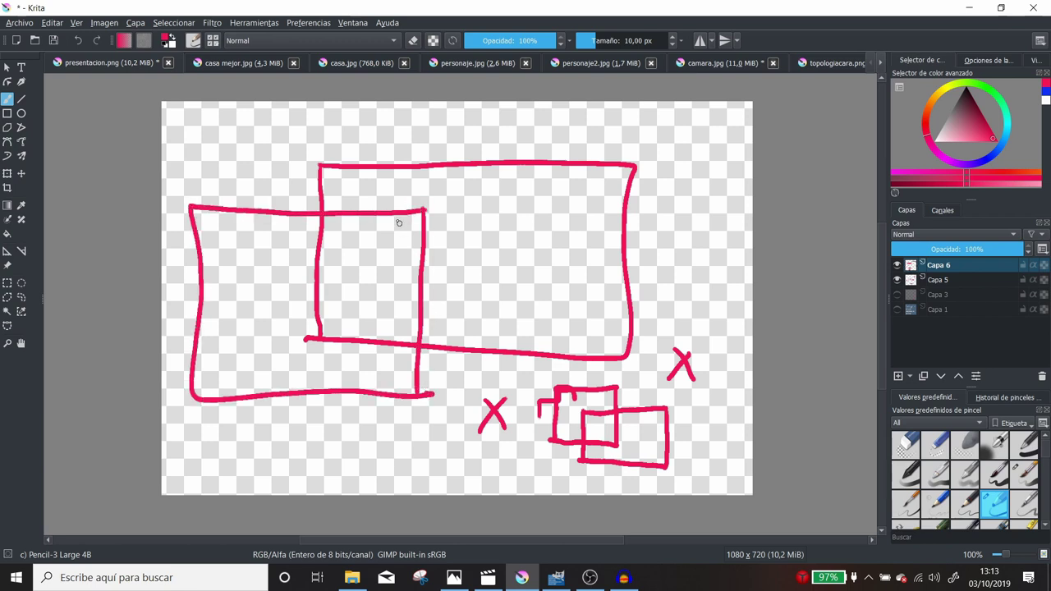
mouse_move(395, 188)
left_mouse_down()
mouse_move(392, 295)
mouse_move(550, 302)
mouse_move(580, 237)
mouse_move(525, 191)
mouse_move(394, 191)
mouse_move(404, 240)
mouse_move(504, 206)
mouse_move(537, 267)
mouse_move(565, 286)
left_mouse_up()
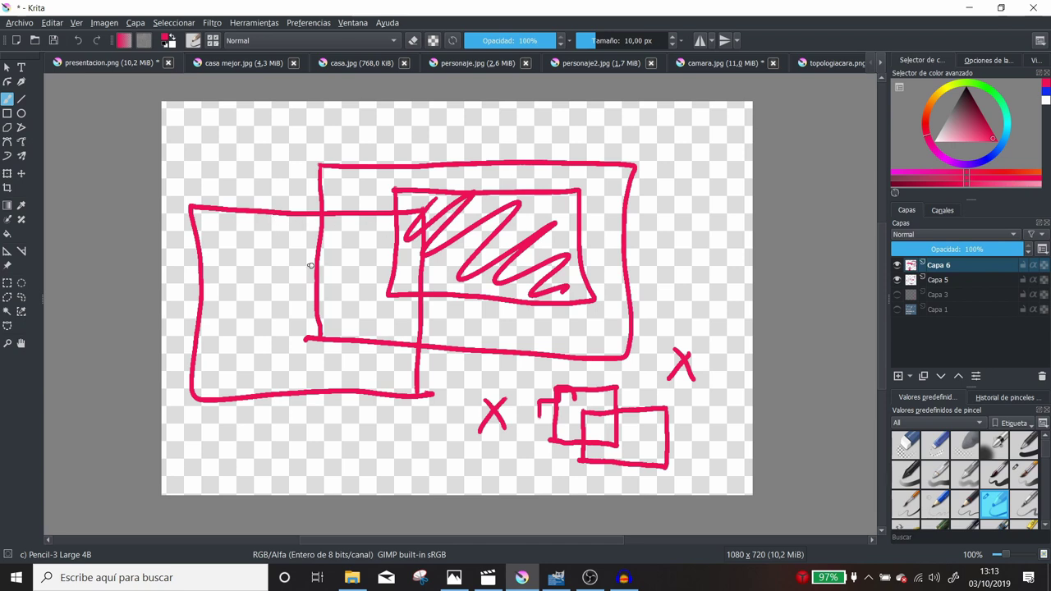
Add a dashed box outline, reinforce the zigzag box's left edge, and mark an X in the left rectangle
left_click_drag(245, 237, 251, 281)
left_click_drag(248, 316, 248, 333)
left_click_drag(262, 252, 272, 250)
mouse_move(312, 245)
left_mouse_down()
mouse_move(371, 241)
mouse_move(386, 267)
left_mouse_up()
left_click_drag(389, 312, 356, 356)
left_click_drag(287, 347, 278, 349)
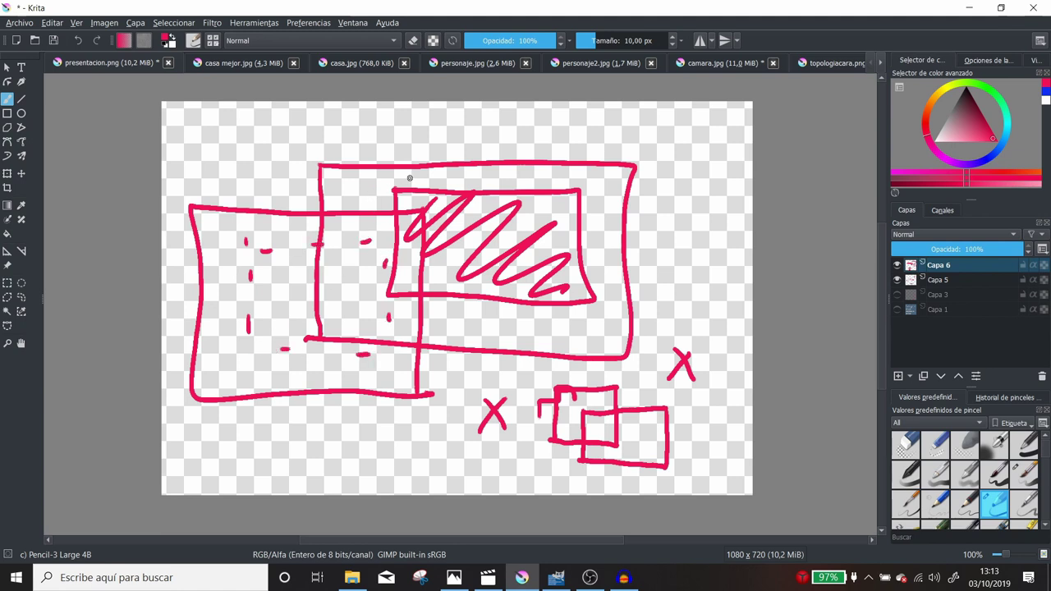
mouse_move(410, 177)
left_mouse_down()
mouse_move(385, 283)
mouse_move(409, 293)
left_mouse_up()
mouse_move(236, 225)
left_mouse_down()
mouse_move(220, 248)
mouse_move(239, 247)
left_mouse_up()
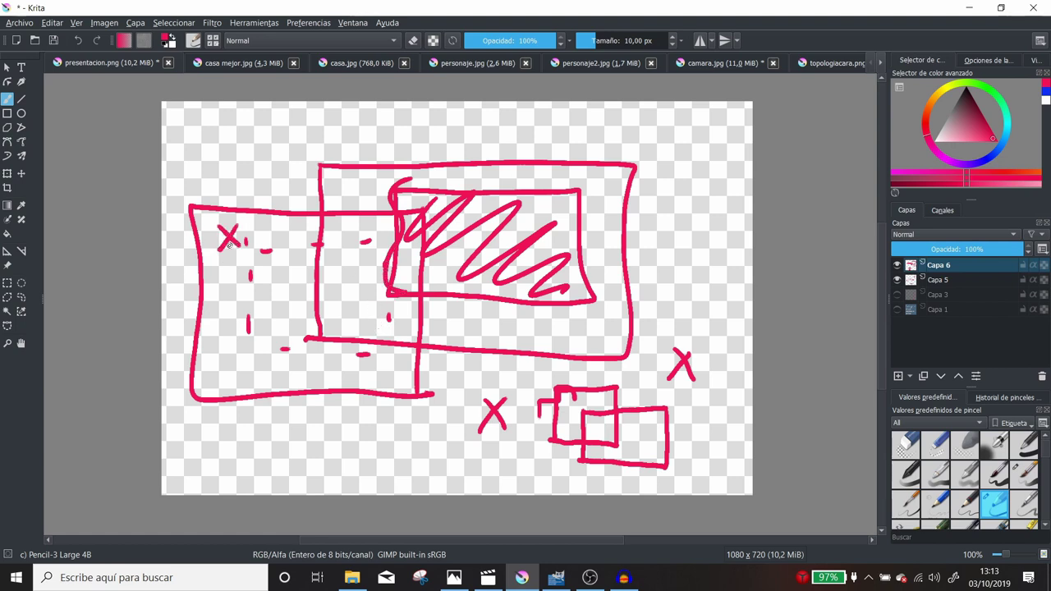
mouse_move(188, 154)
left_mouse_down()
mouse_move(244, 145)
mouse_move(188, 154)
left_mouse_up()
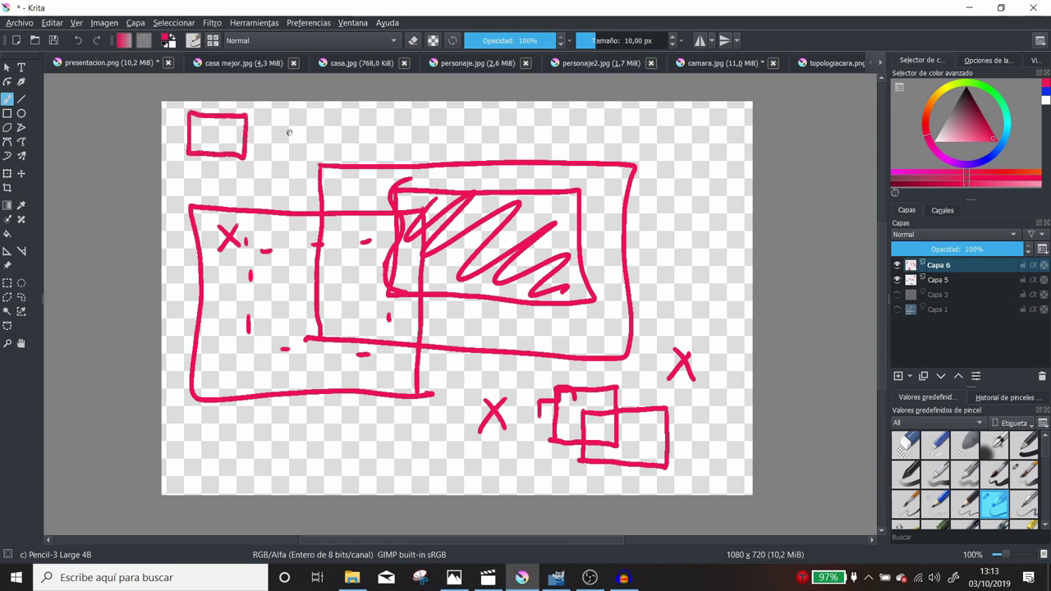
Draw two small boxes lettered F and L, with an X by the L box
mouse_move(274, 115)
left_mouse_down()
mouse_move(274, 162)
mouse_move(285, 115)
mouse_move(341, 163)
mouse_move(276, 158)
left_mouse_up()
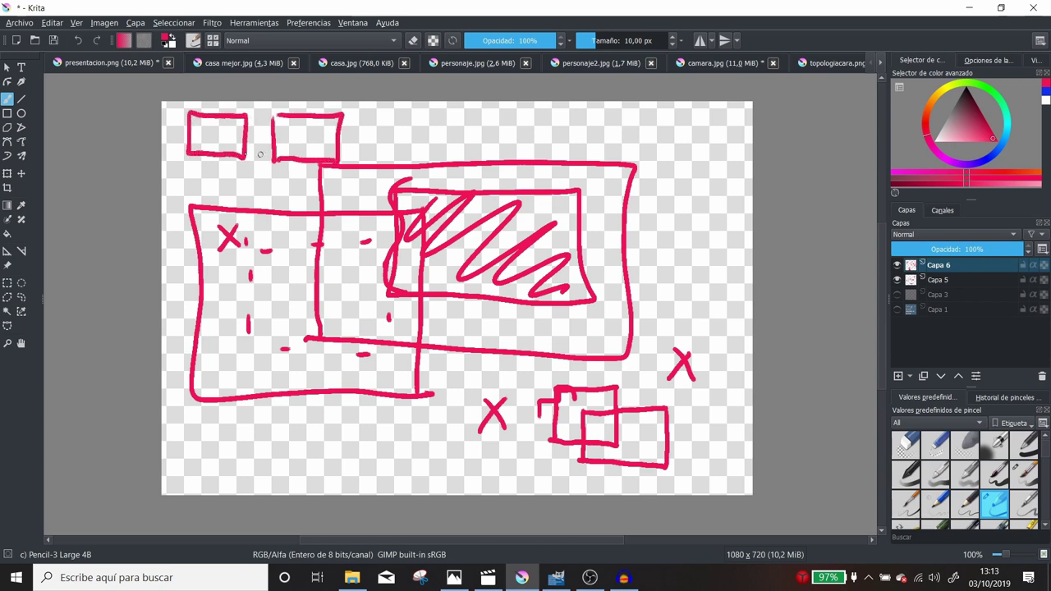
mouse_move(203, 136)
left_mouse_down()
mouse_move(210, 130)
mouse_move(213, 147)
mouse_move(222, 133)
left_mouse_up()
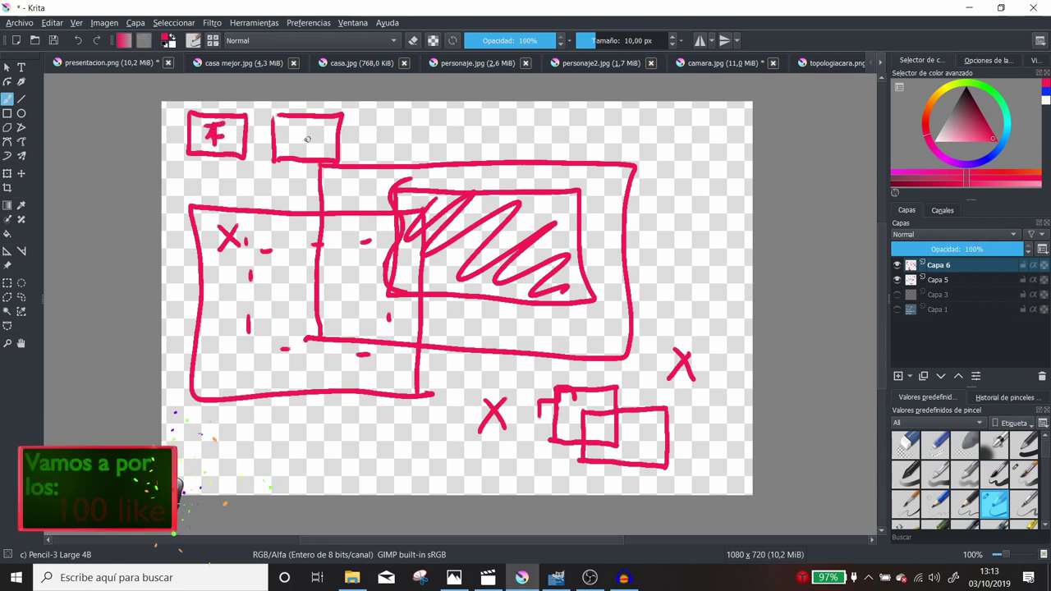
mouse_move(301, 125)
left_mouse_down()
mouse_move(302, 148)
mouse_move(311, 147)
left_mouse_up()
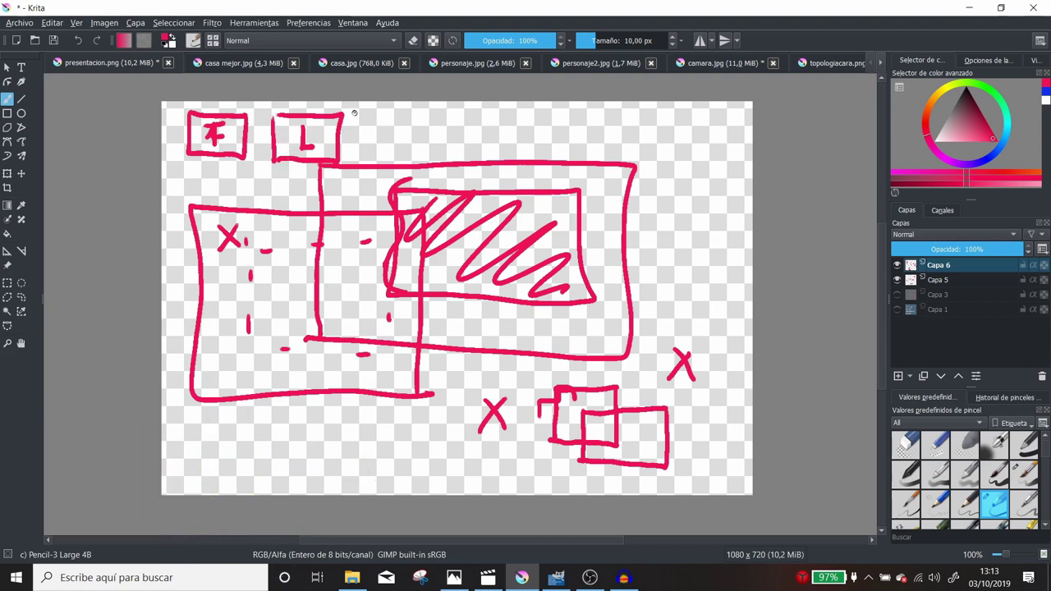
left_click_drag(344, 106, 360, 118)
left_click_drag(358, 105, 348, 117)
Add X marks around the F box, marks inside L, and write 100% above the big rectangle
mouse_move(253, 163)
left_mouse_down()
mouse_move(269, 178)
mouse_move(252, 179)
left_mouse_up()
mouse_move(250, 103)
left_mouse_down()
mouse_move(259, 114)
mouse_move(249, 114)
left_mouse_up()
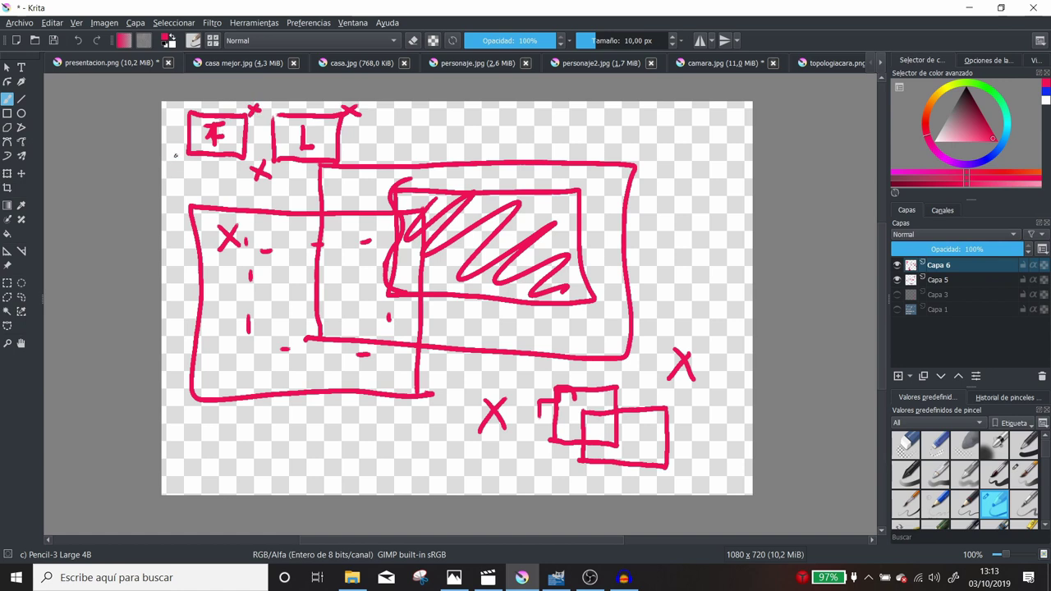
left_click_drag(164, 157, 177, 172)
left_click_drag(178, 157, 165, 172)
left_click_drag(287, 130, 287, 136)
mouse_move(450, 126)
left_mouse_down()
mouse_move(460, 116)
mouse_move(456, 136)
left_mouse_up()
left_click_drag(477, 120, 504, 131)
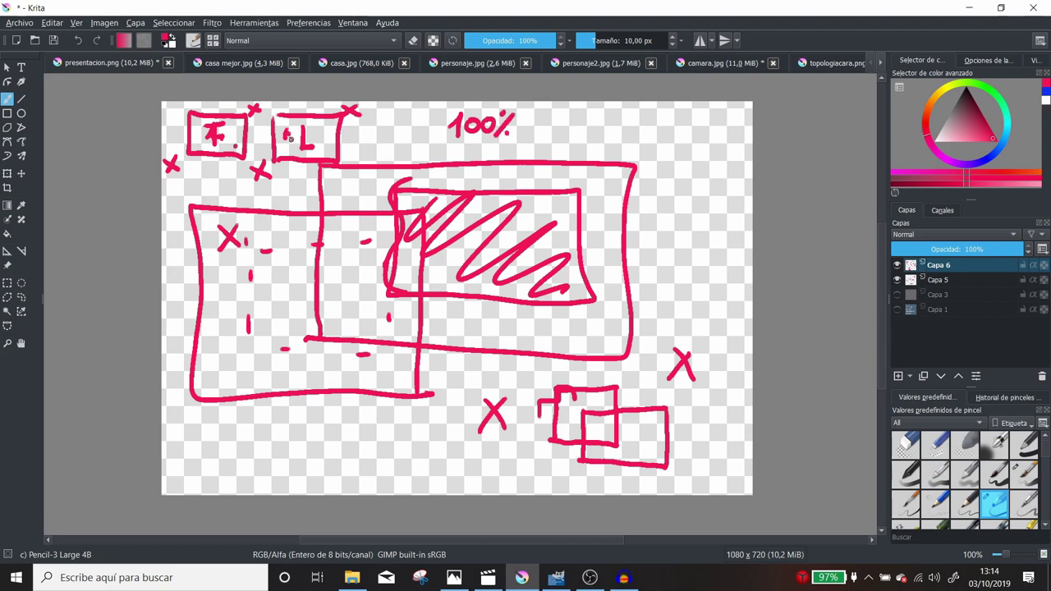
left_click(286, 141)
Add a second X in the left rectangle and a larger outline around the hatched rectangle
left_click_drag(243, 225, 256, 243)
left_click_drag(256, 224, 238, 246)
mouse_move(362, 150)
left_mouse_down()
mouse_move(360, 205)
mouse_move(416, 370)
mouse_move(673, 355)
mouse_move(674, 197)
mouse_move(624, 153)
mouse_move(371, 156)
left_mouse_up()
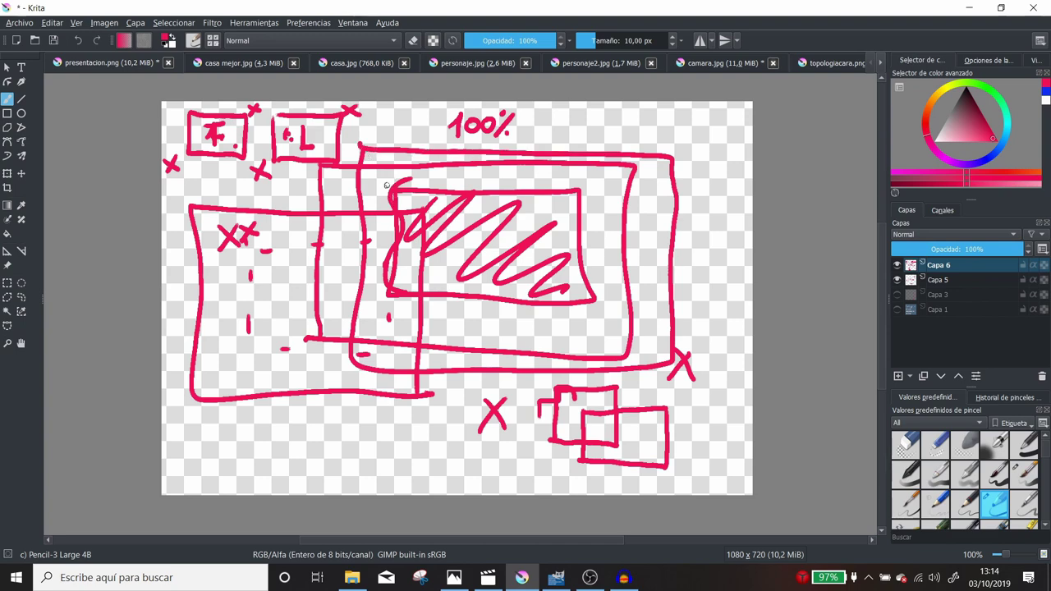
left_click_drag(390, 187, 391, 293)
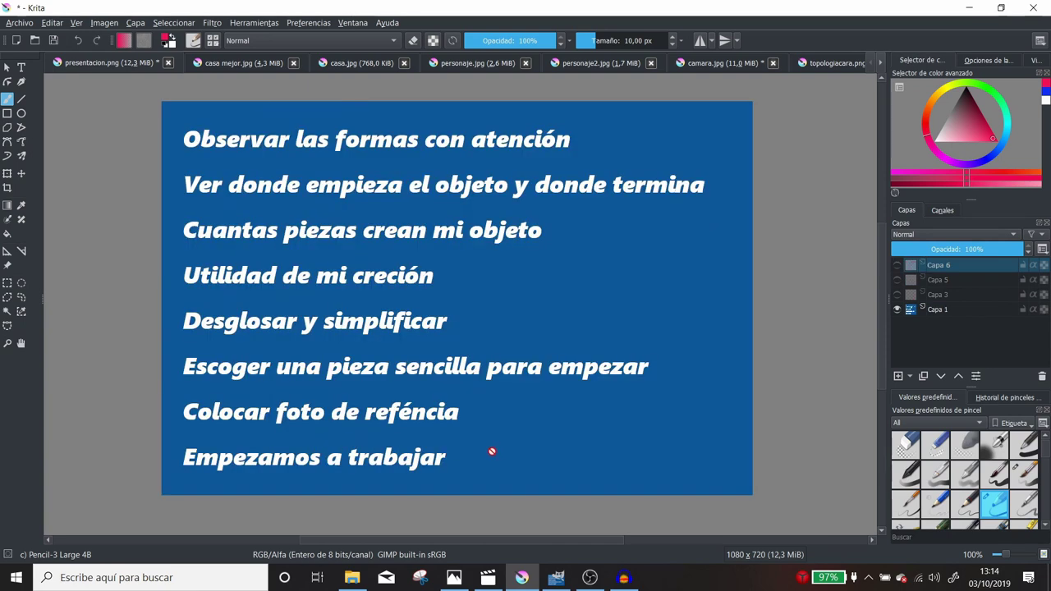
Hide the sketch layers, add Capa 7, and mark a pink X and 10% beside 'Empezamos a trabajar'
left_click(497, 448)
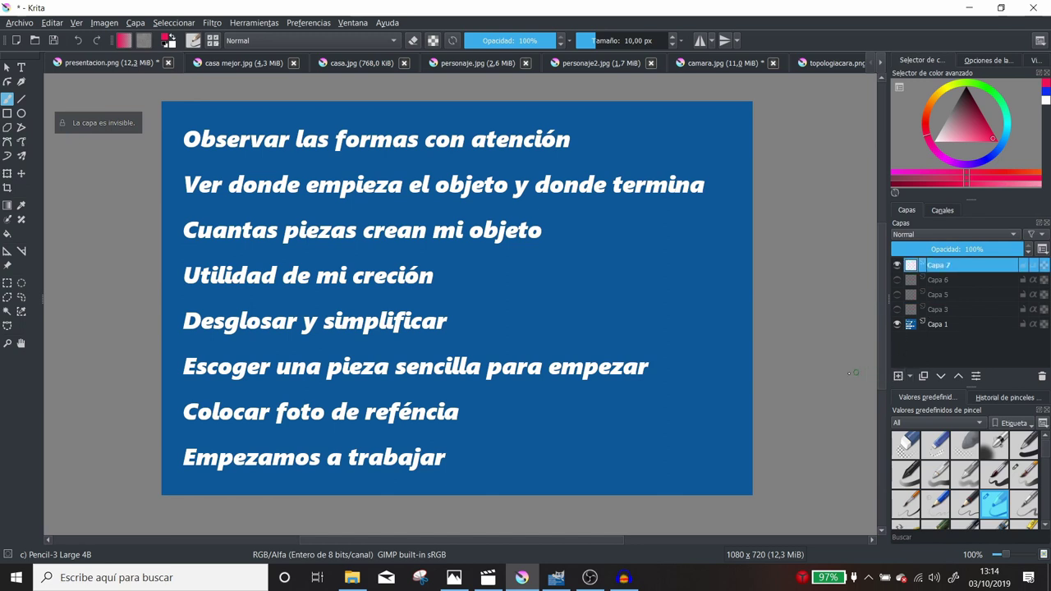
left_click(897, 375)
left_click_drag(470, 444, 498, 469)
left_click_drag(496, 444, 471, 469)
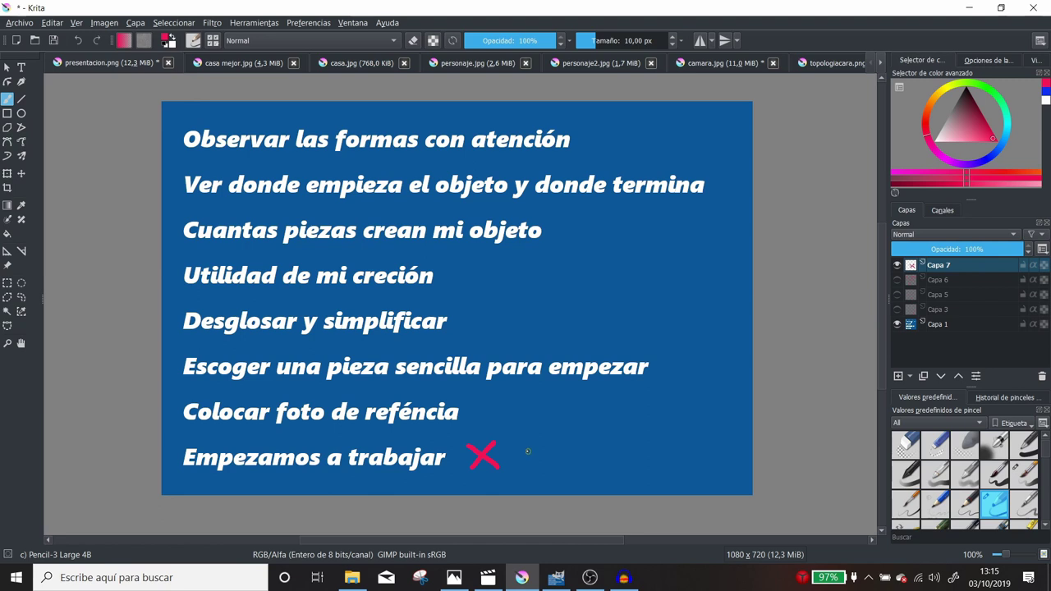
mouse_move(534, 437)
left_mouse_down()
mouse_move(531, 453)
mouse_move(566, 436)
mouse_move(580, 446)
mouse_move(577, 461)
left_mouse_up()
left_click(575, 452)
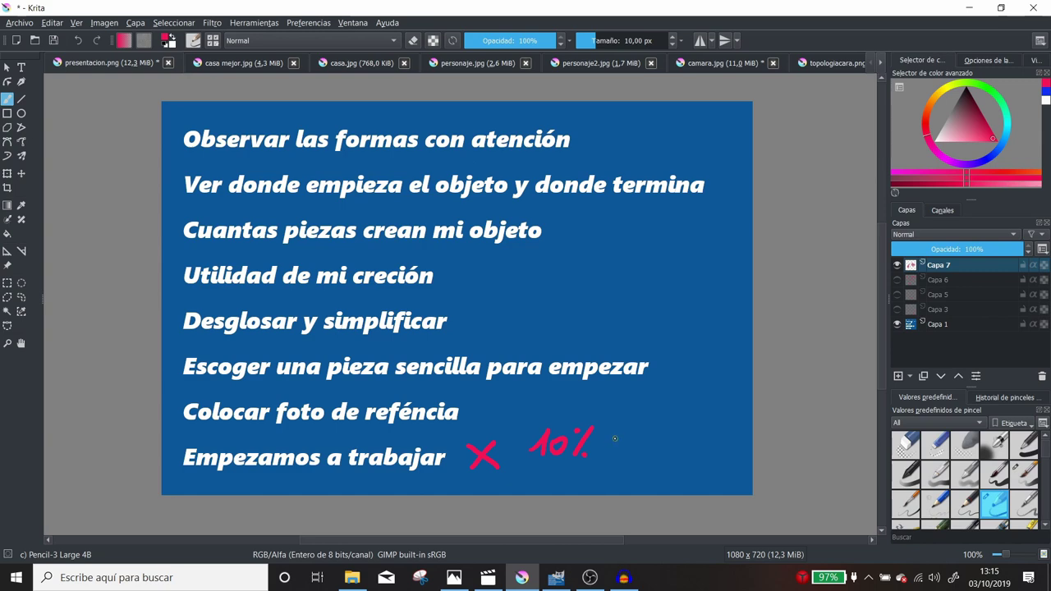
left_click(598, 64)
Sketch pink glasses and a smile on the personaje2.jpg toy figure
left_click(813, 63)
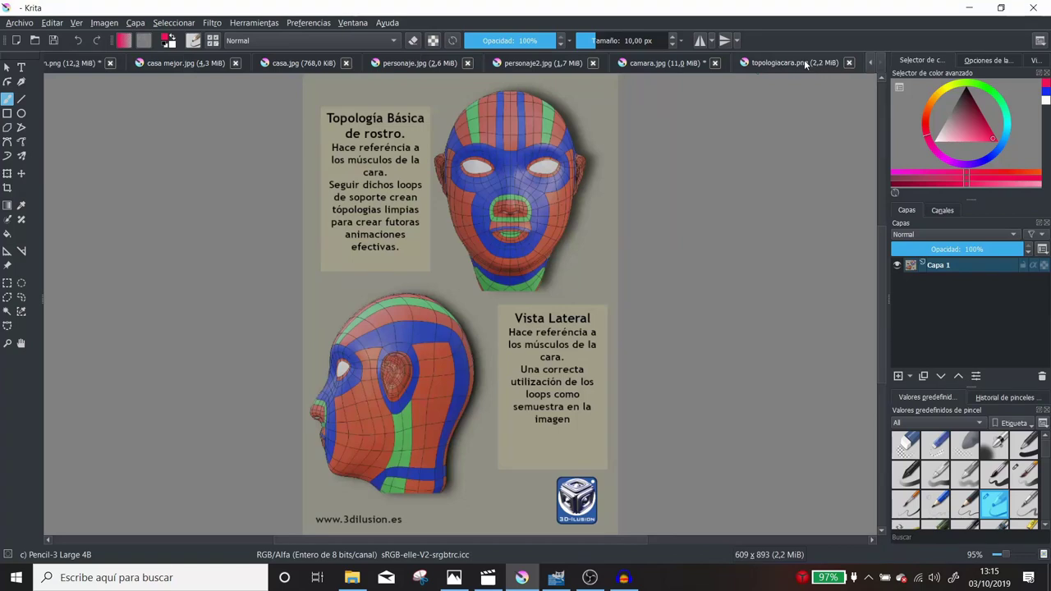
left_click(534, 64)
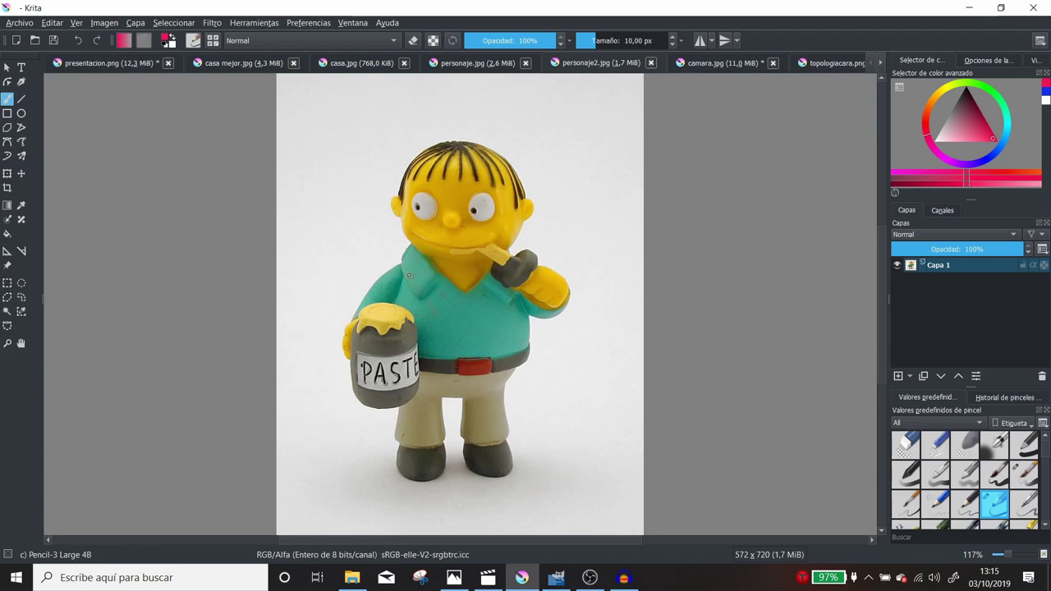
mouse_move(454, 215)
left_mouse_down()
mouse_move(483, 228)
mouse_move(432, 203)
left_mouse_up()
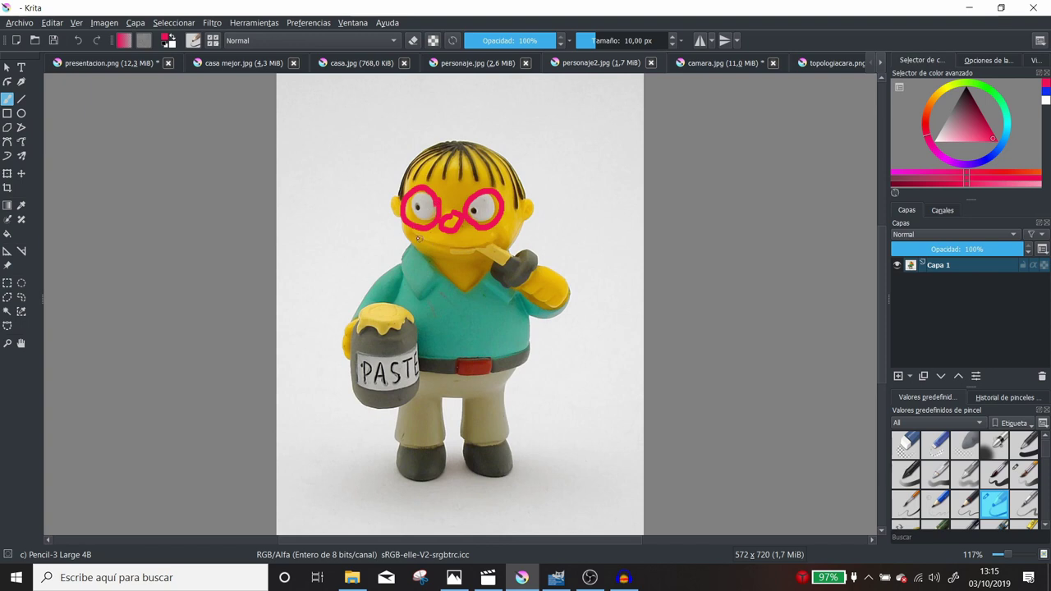
left_click_drag(413, 234, 484, 238)
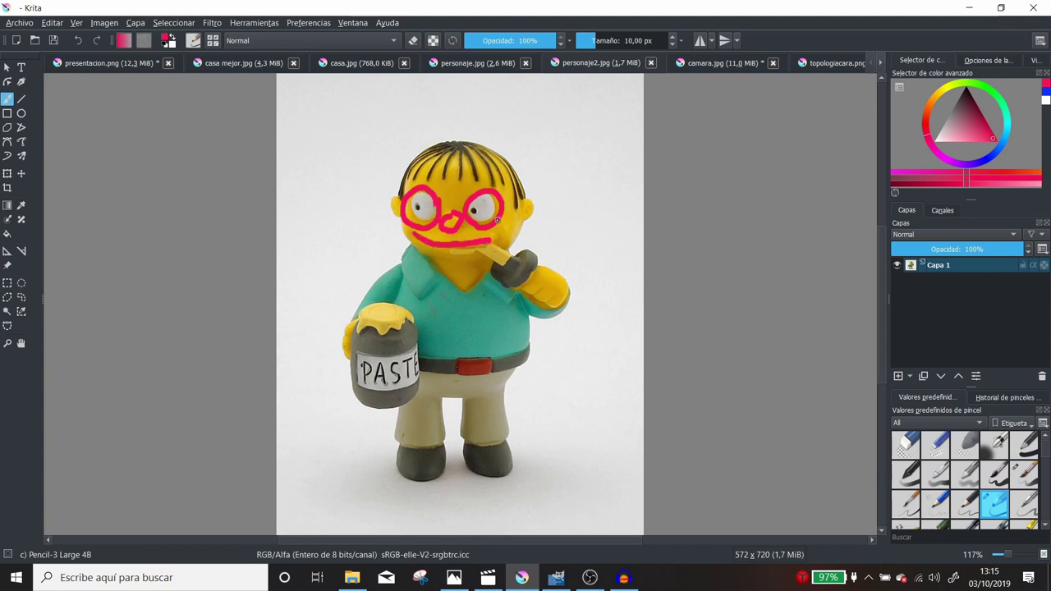
left_click(830, 64)
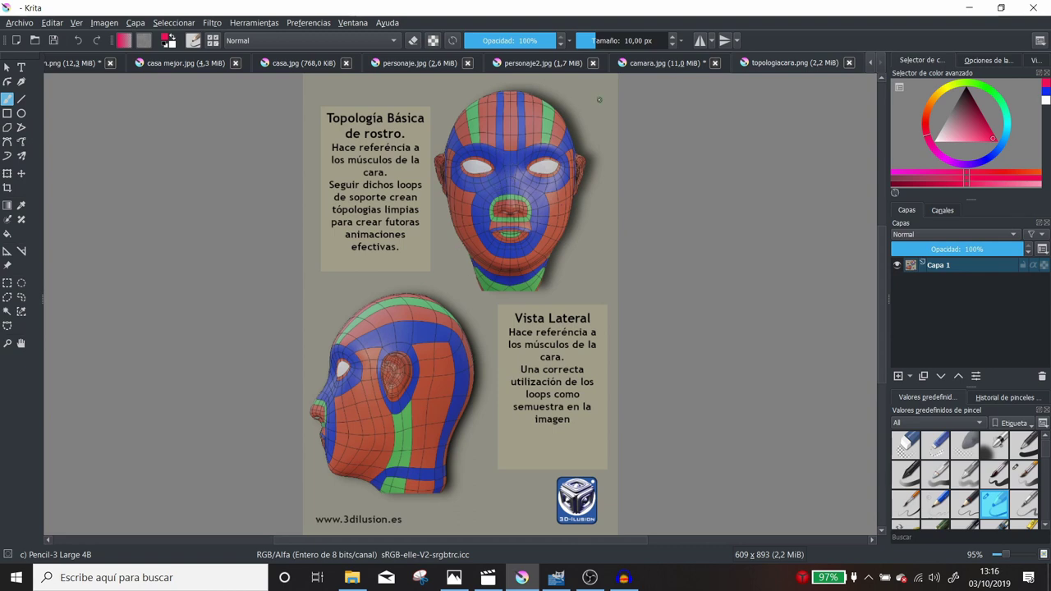
Trace pink loops around the front face's eyes and nose-mouth area, then switch to blue-violet
mouse_move(512, 148)
left_mouse_down()
mouse_move(556, 146)
mouse_move(544, 215)
mouse_move(508, 261)
mouse_move(465, 196)
mouse_move(456, 149)
mouse_move(510, 151)
left_mouse_up()
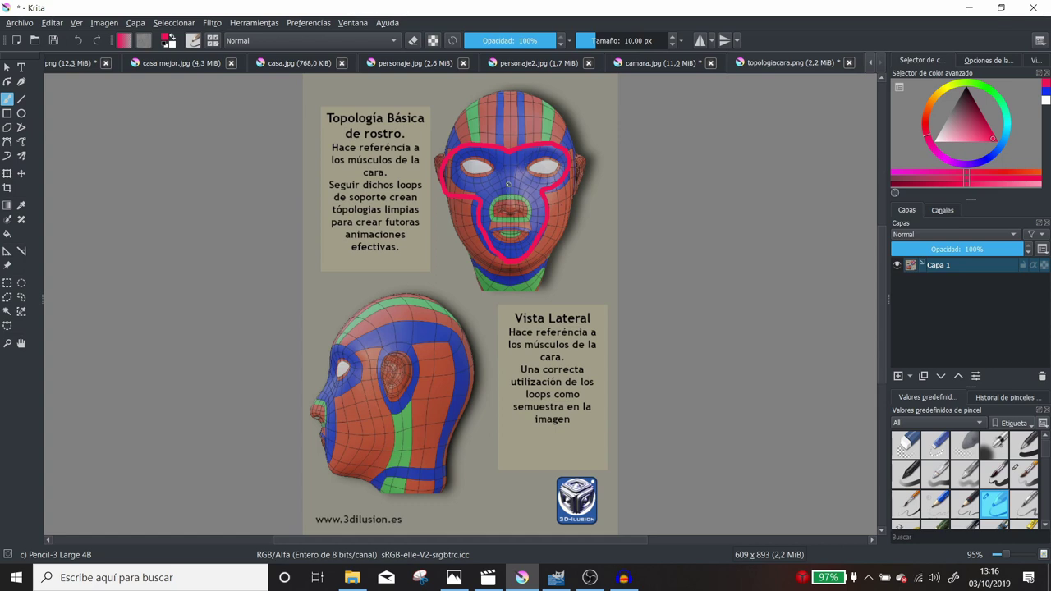
mouse_move(504, 188)
left_mouse_down()
mouse_move(537, 192)
mouse_move(542, 215)
mouse_move(517, 250)
mouse_move(489, 237)
mouse_move(503, 194)
mouse_move(524, 180)
mouse_move(563, 185)
mouse_move(573, 168)
mouse_move(489, 152)
mouse_move(452, 158)
mouse_move(465, 192)
left_mouse_up()
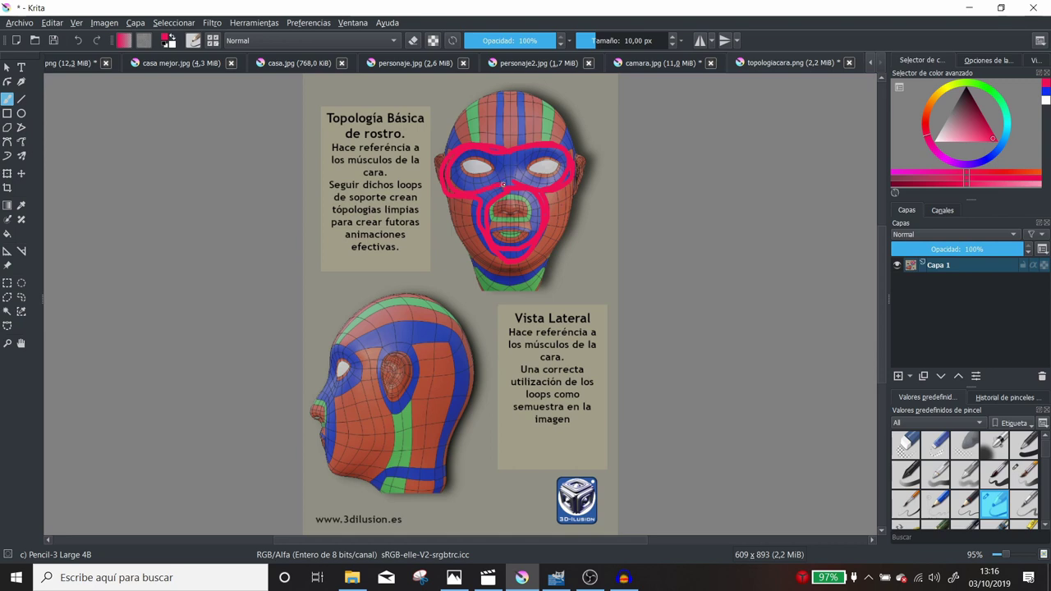
left_click(977, 163)
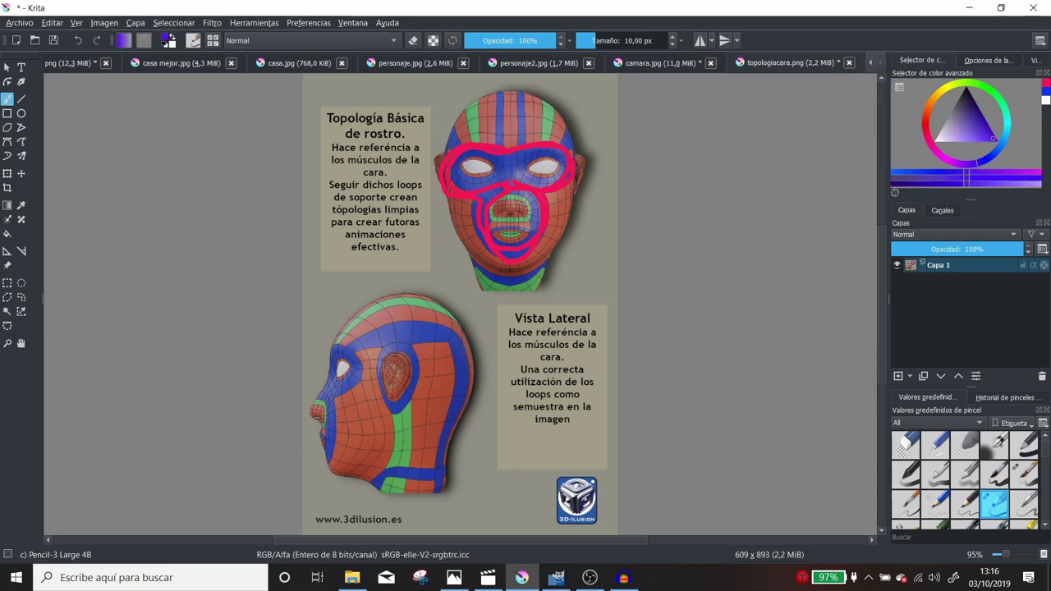
In blue, trace the front face's mouth and neck, plus the side view's ear, band and jaw line
mouse_move(510, 192)
left_mouse_down()
mouse_move(538, 207)
mouse_move(529, 239)
mouse_move(482, 222)
mouse_move(483, 208)
mouse_move(519, 227)
mouse_move(507, 226)
mouse_move(538, 222)
mouse_move(536, 206)
mouse_move(508, 195)
mouse_move(488, 222)
mouse_move(510, 223)
mouse_move(501, 210)
mouse_move(505, 220)
left_mouse_up()
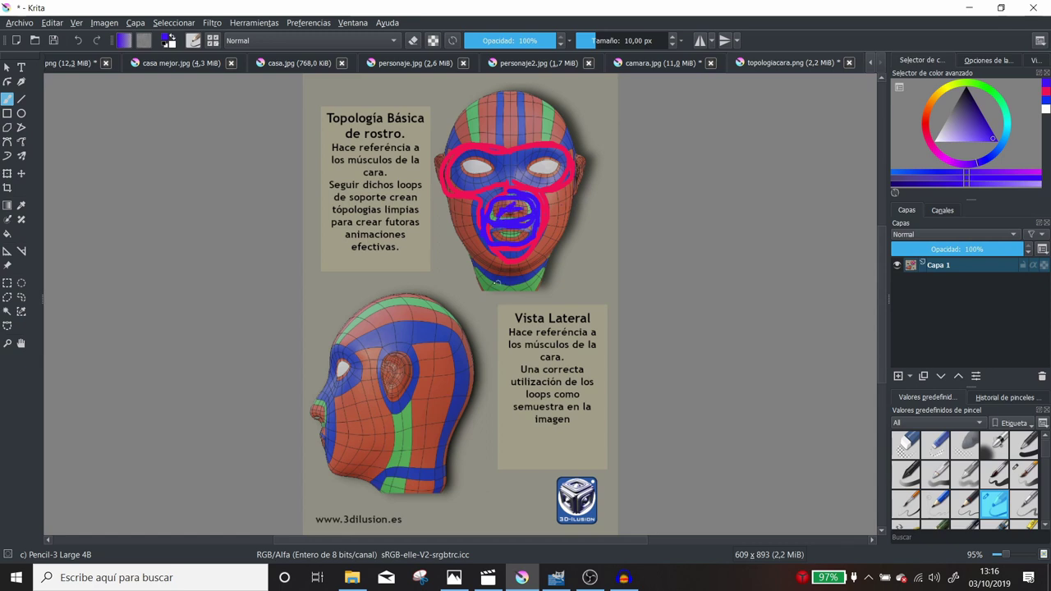
mouse_move(473, 266)
left_mouse_down()
mouse_move(514, 317)
mouse_move(545, 275)
mouse_move(542, 322)
left_mouse_up()
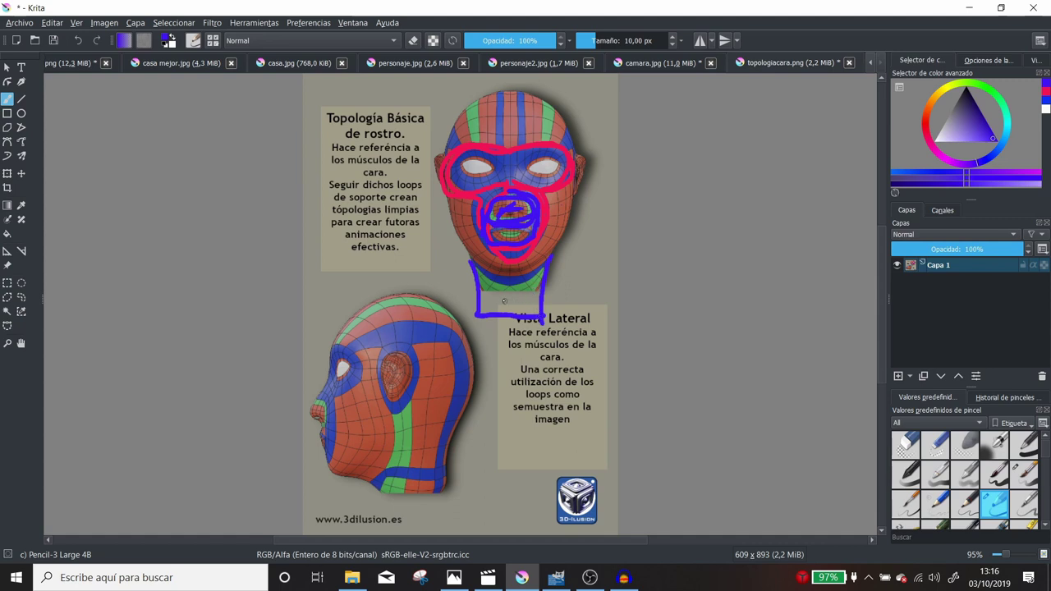
mouse_move(510, 285)
left_mouse_down()
mouse_move(504, 312)
mouse_move(536, 294)
left_mouse_up()
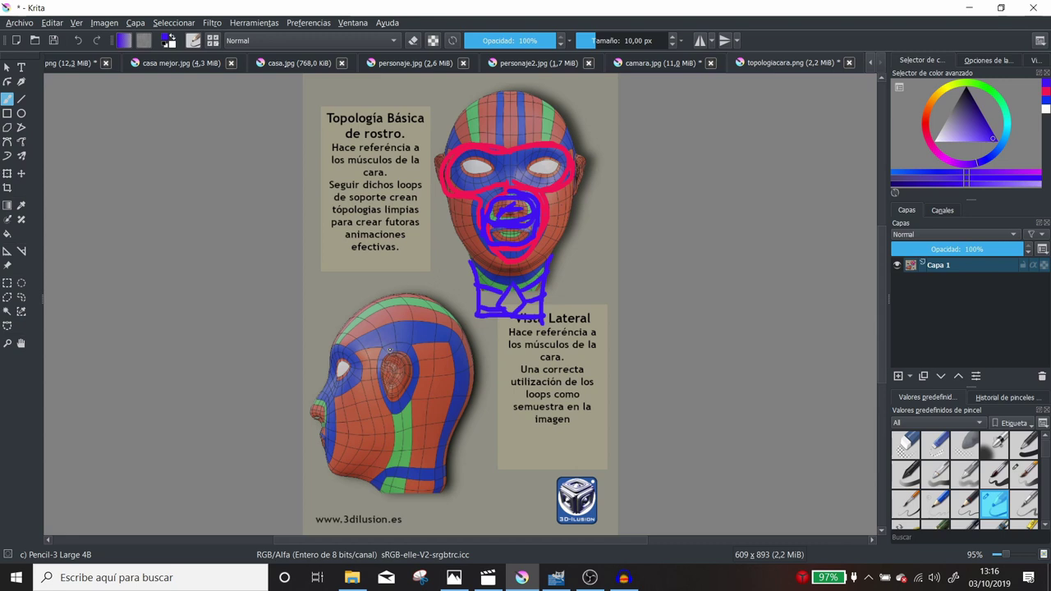
mouse_move(382, 348)
left_mouse_down()
mouse_move(389, 357)
mouse_move(423, 344)
mouse_move(440, 323)
mouse_move(408, 347)
mouse_move(378, 346)
mouse_move(410, 325)
left_mouse_up()
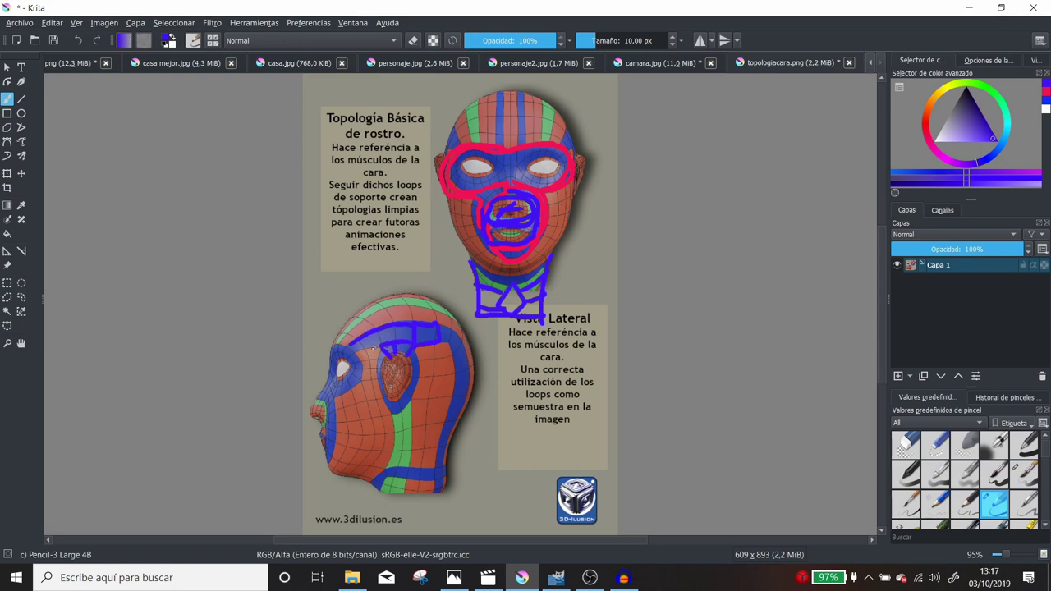
mouse_move(355, 356)
left_mouse_down()
mouse_move(359, 342)
mouse_move(397, 340)
left_mouse_up()
mouse_move(394, 416)
left_mouse_down()
mouse_move(416, 401)
mouse_move(382, 492)
mouse_move(407, 496)
mouse_move(417, 403)
left_mouse_up()
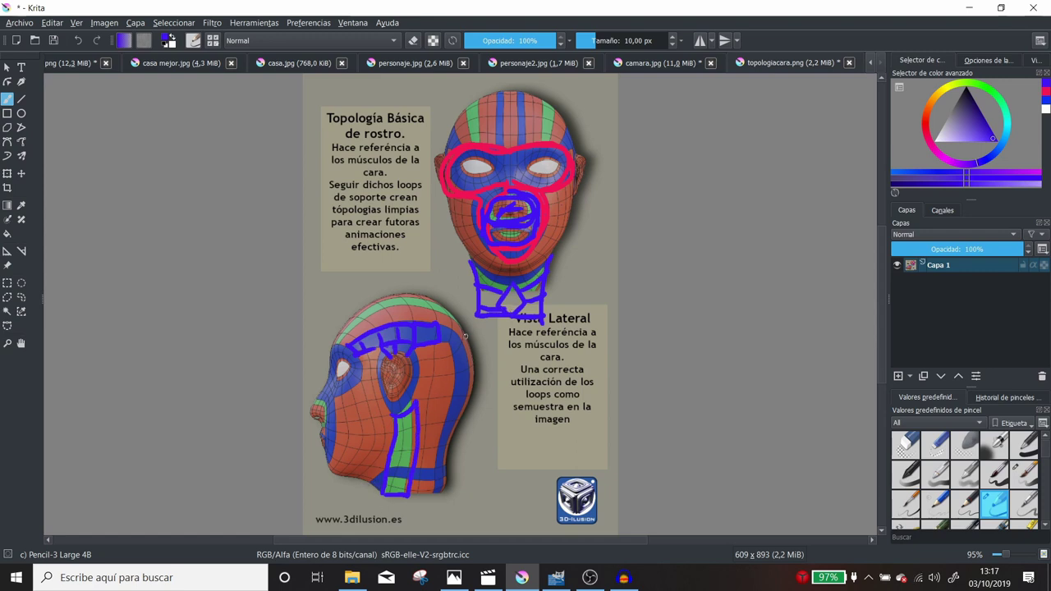
mouse_move(453, 329)
left_mouse_down()
mouse_move(462, 353)
mouse_move(429, 350)
left_mouse_up()
Draw a blue loop around the toy figure's head in personaje2.jpg
left_click(517, 63)
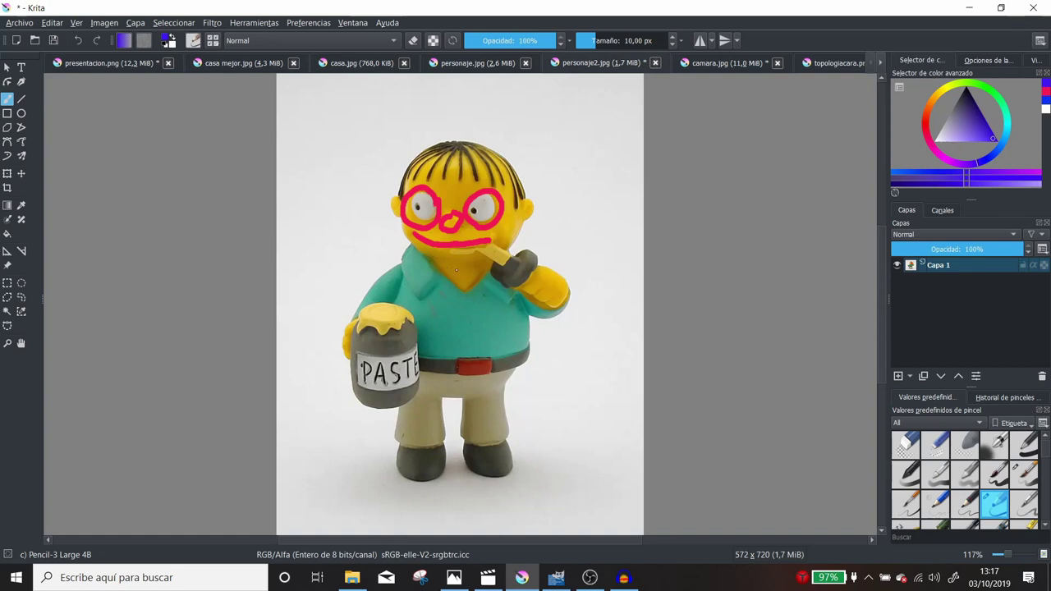
mouse_move(396, 195)
left_mouse_down()
mouse_move(534, 200)
mouse_move(397, 217)
mouse_move(404, 196)
left_mouse_up()
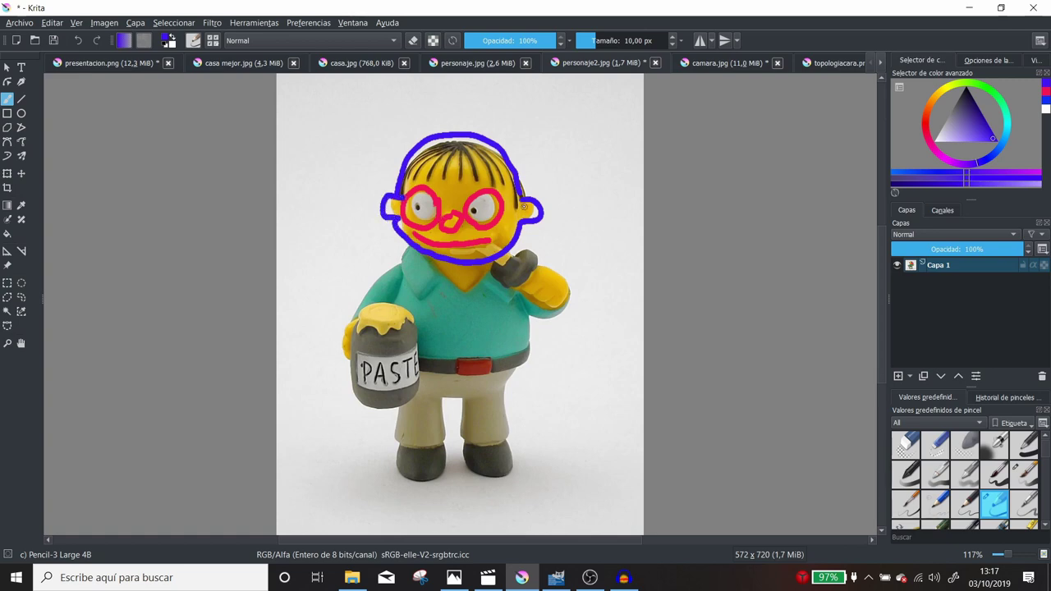